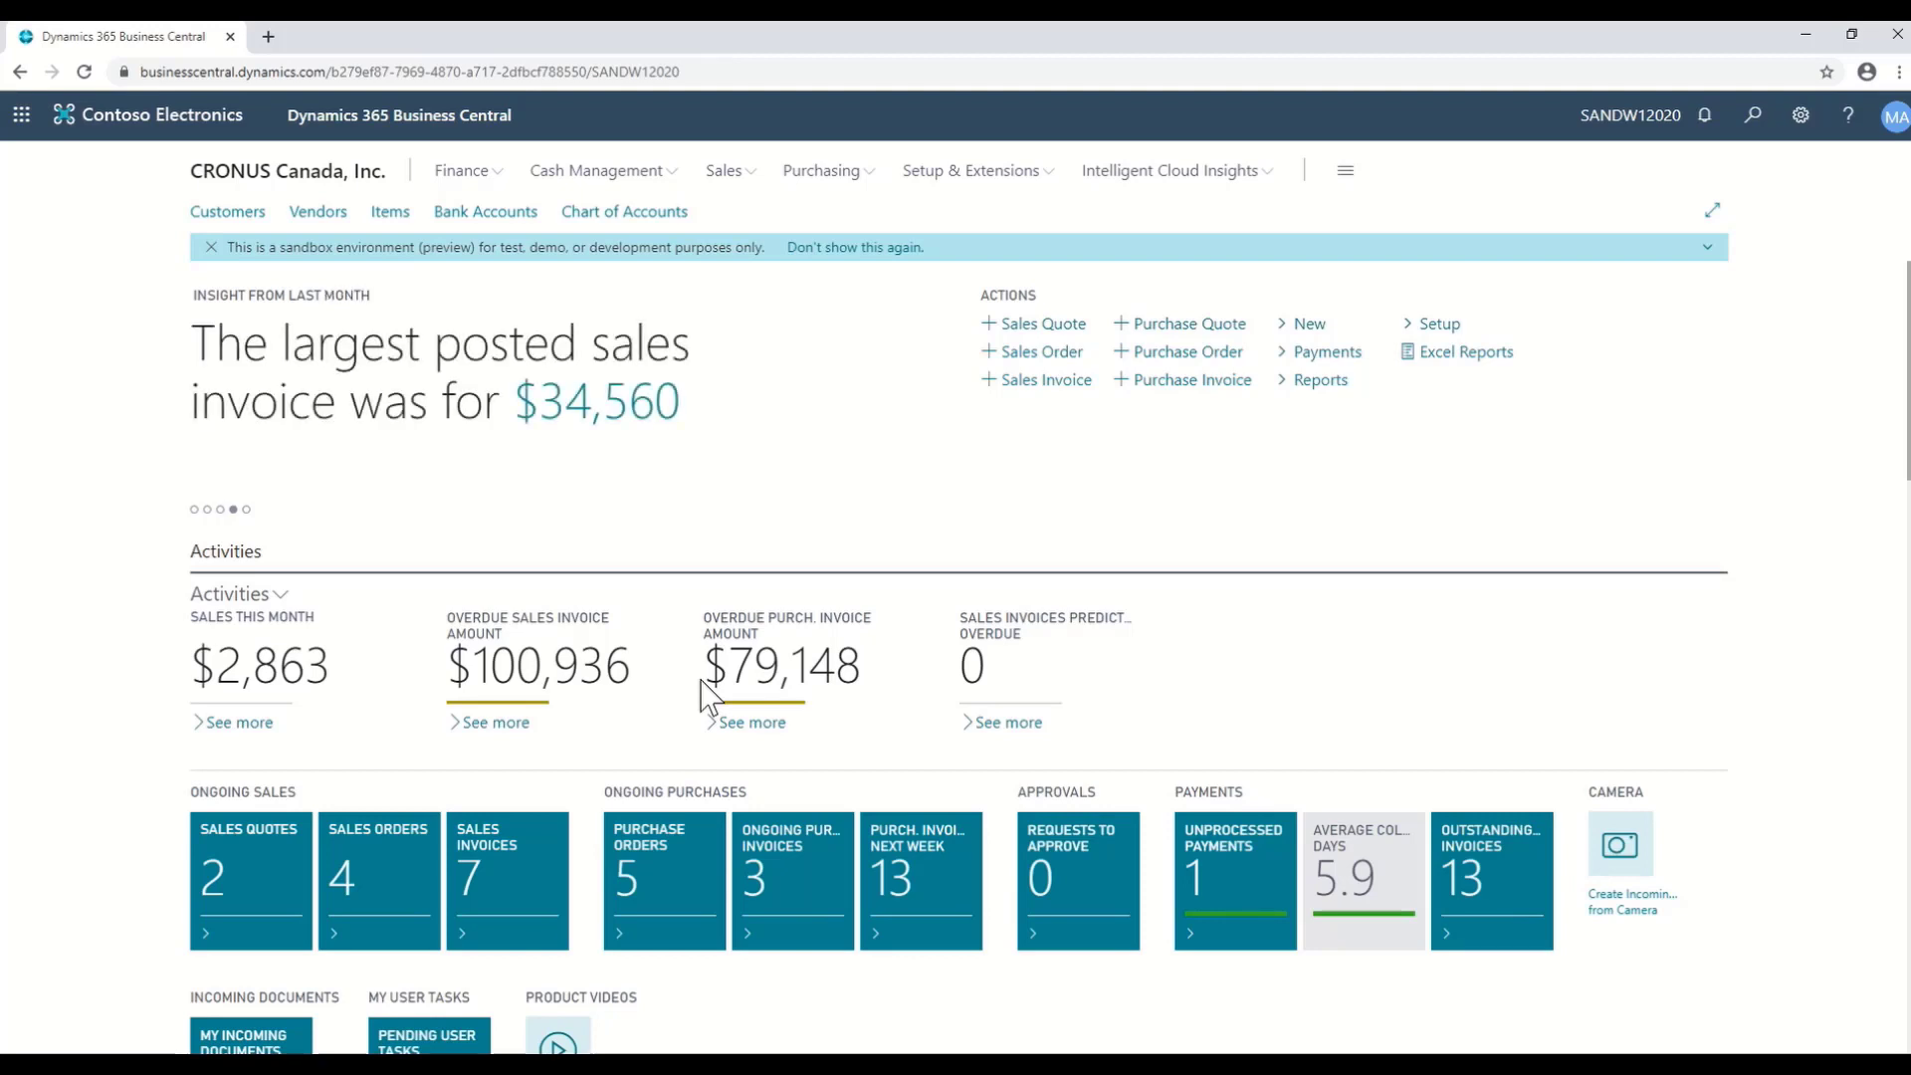
- Open the Settings pane from the gear icon on the CRONUS Canada home page
left_click(1802, 117)
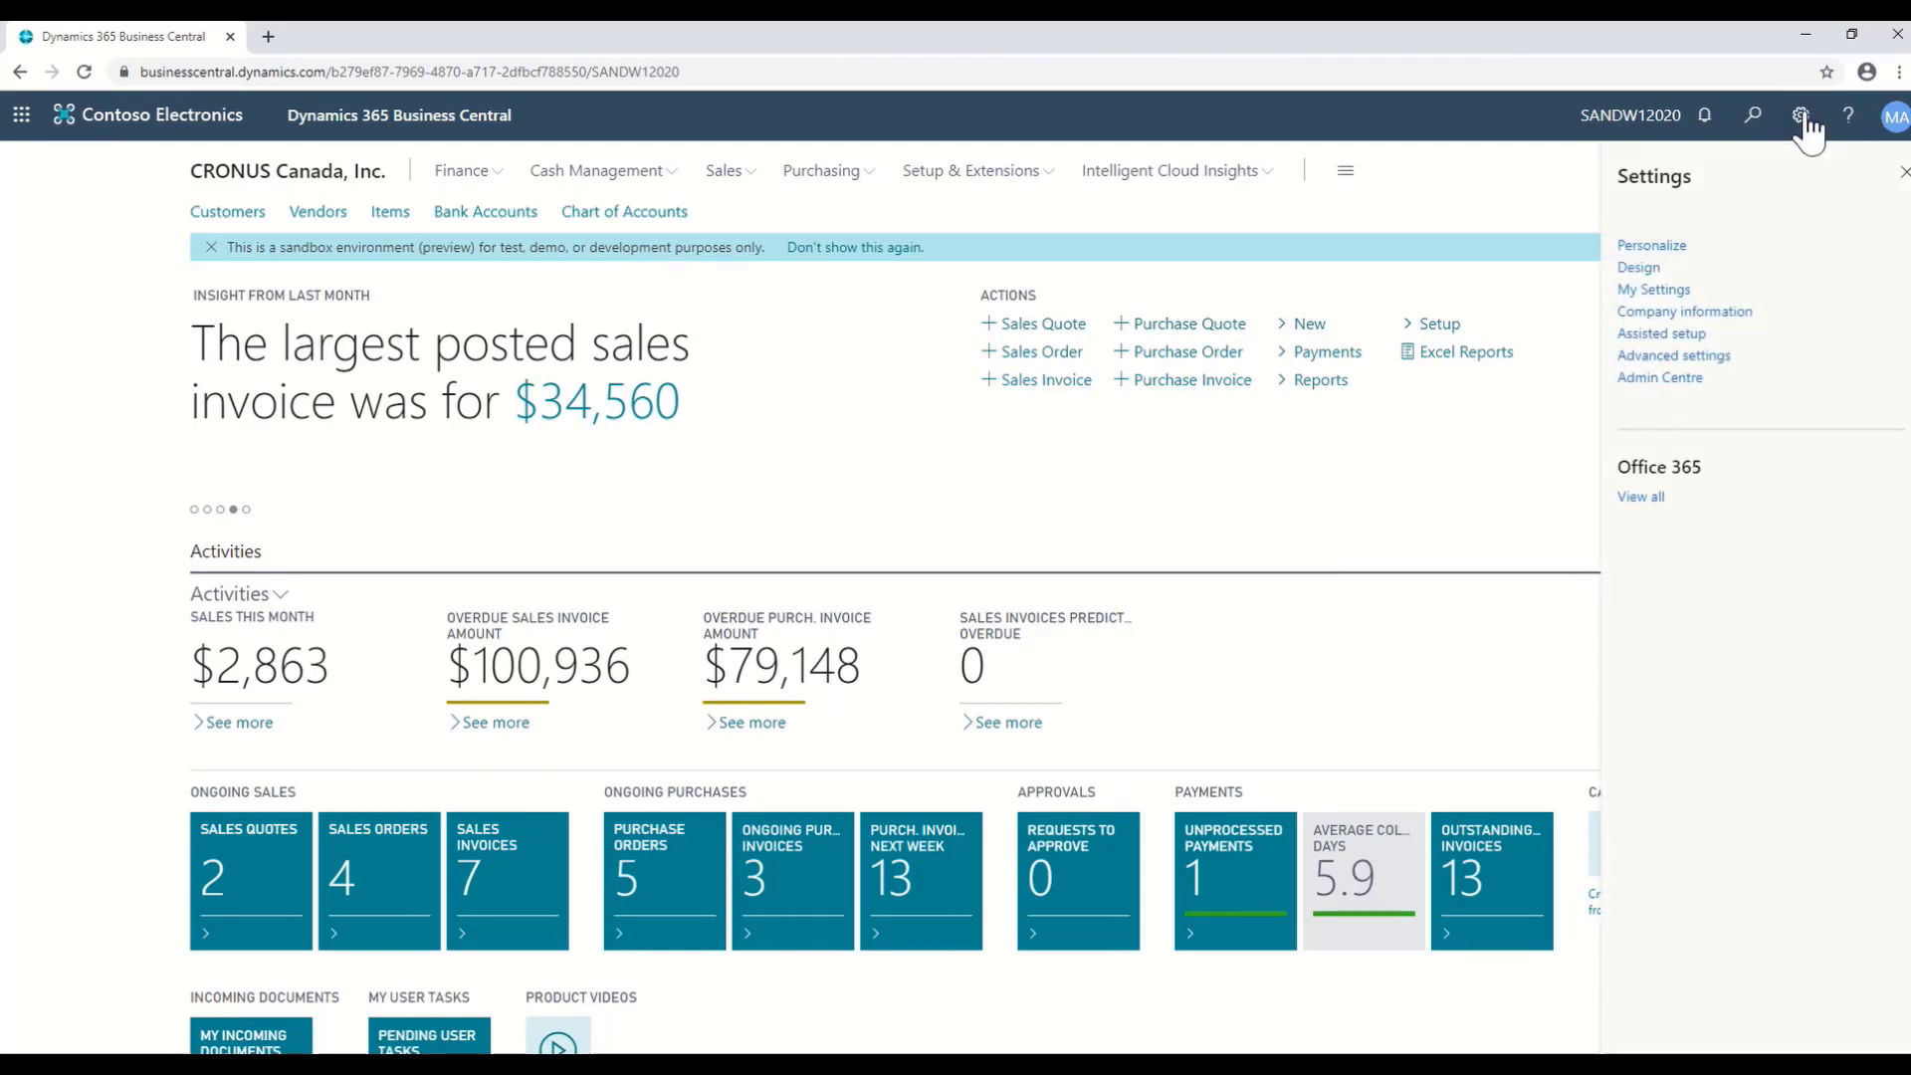
- Enter personalization mode, check the Sales Quote and Activities menus, then run the Items list
left_click(1653, 246)
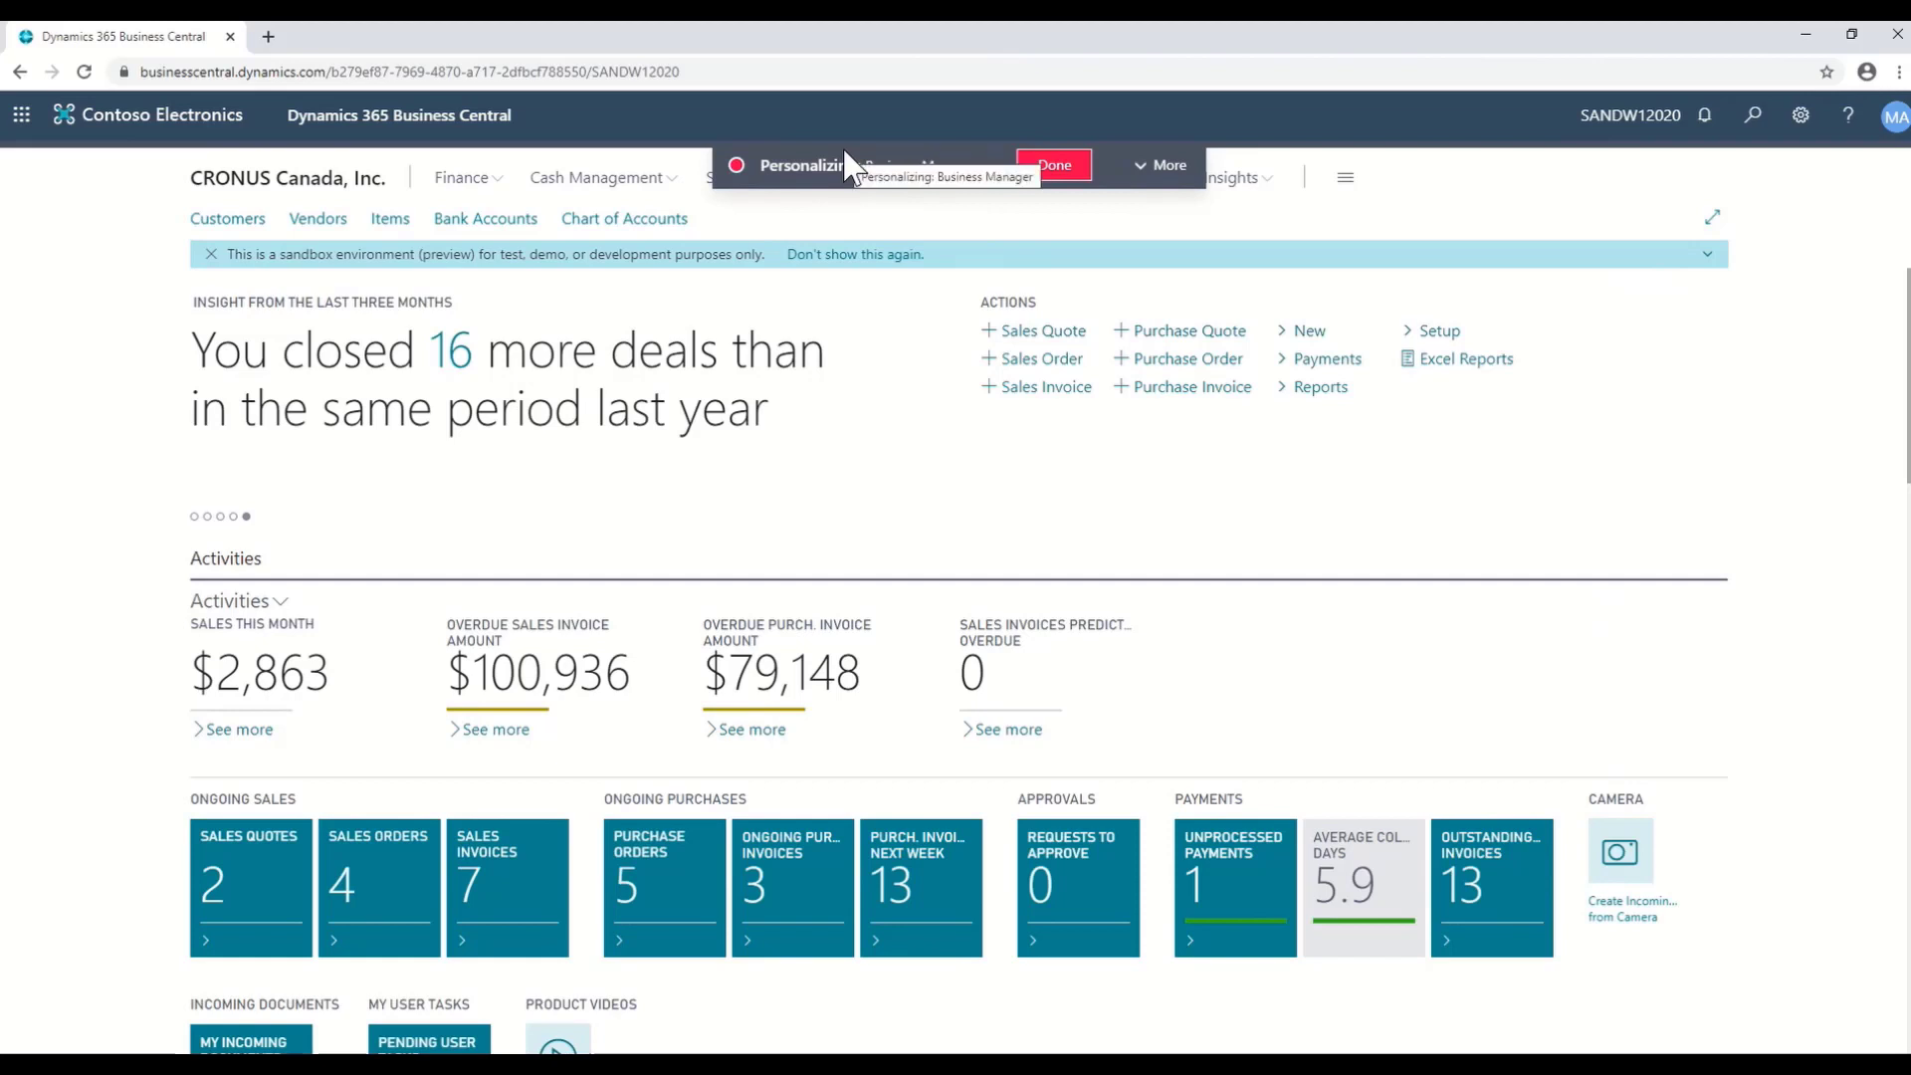
mouse_move(702, 312)
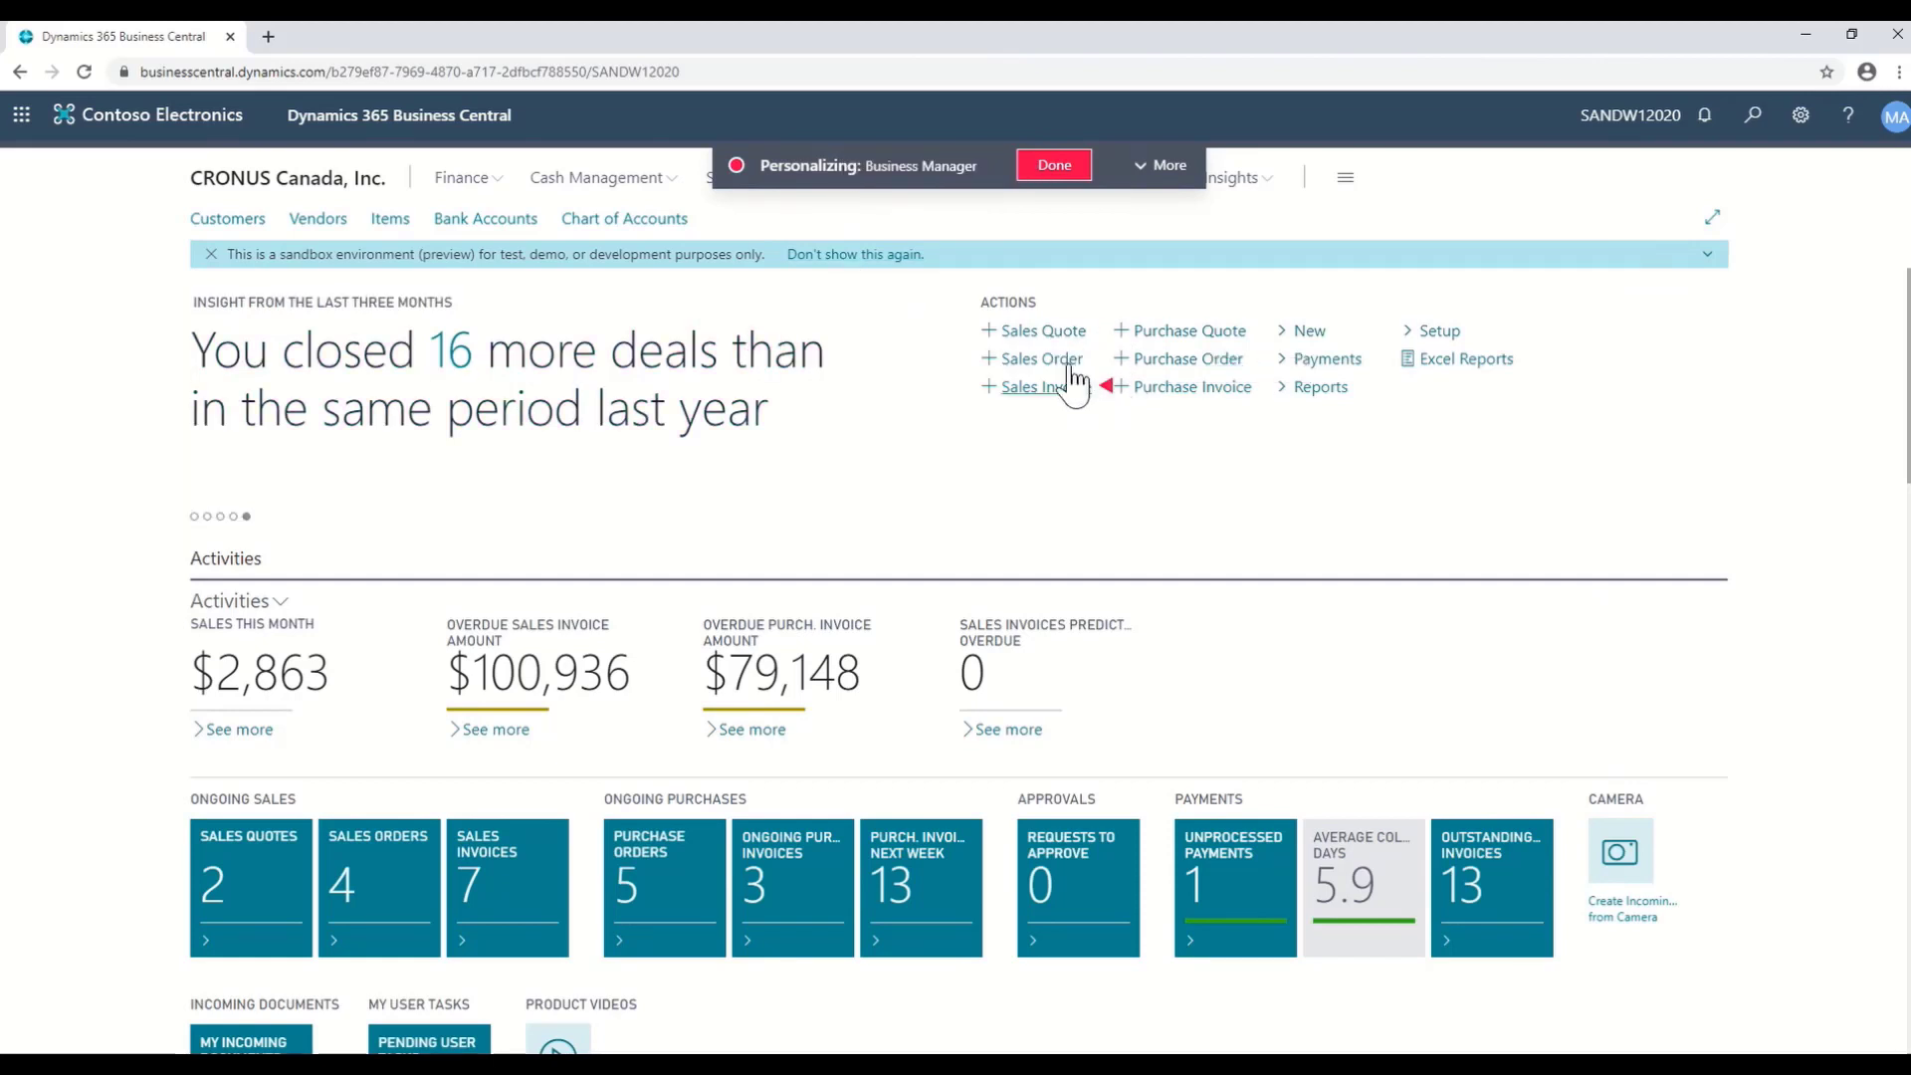
mouse_move(731, 719)
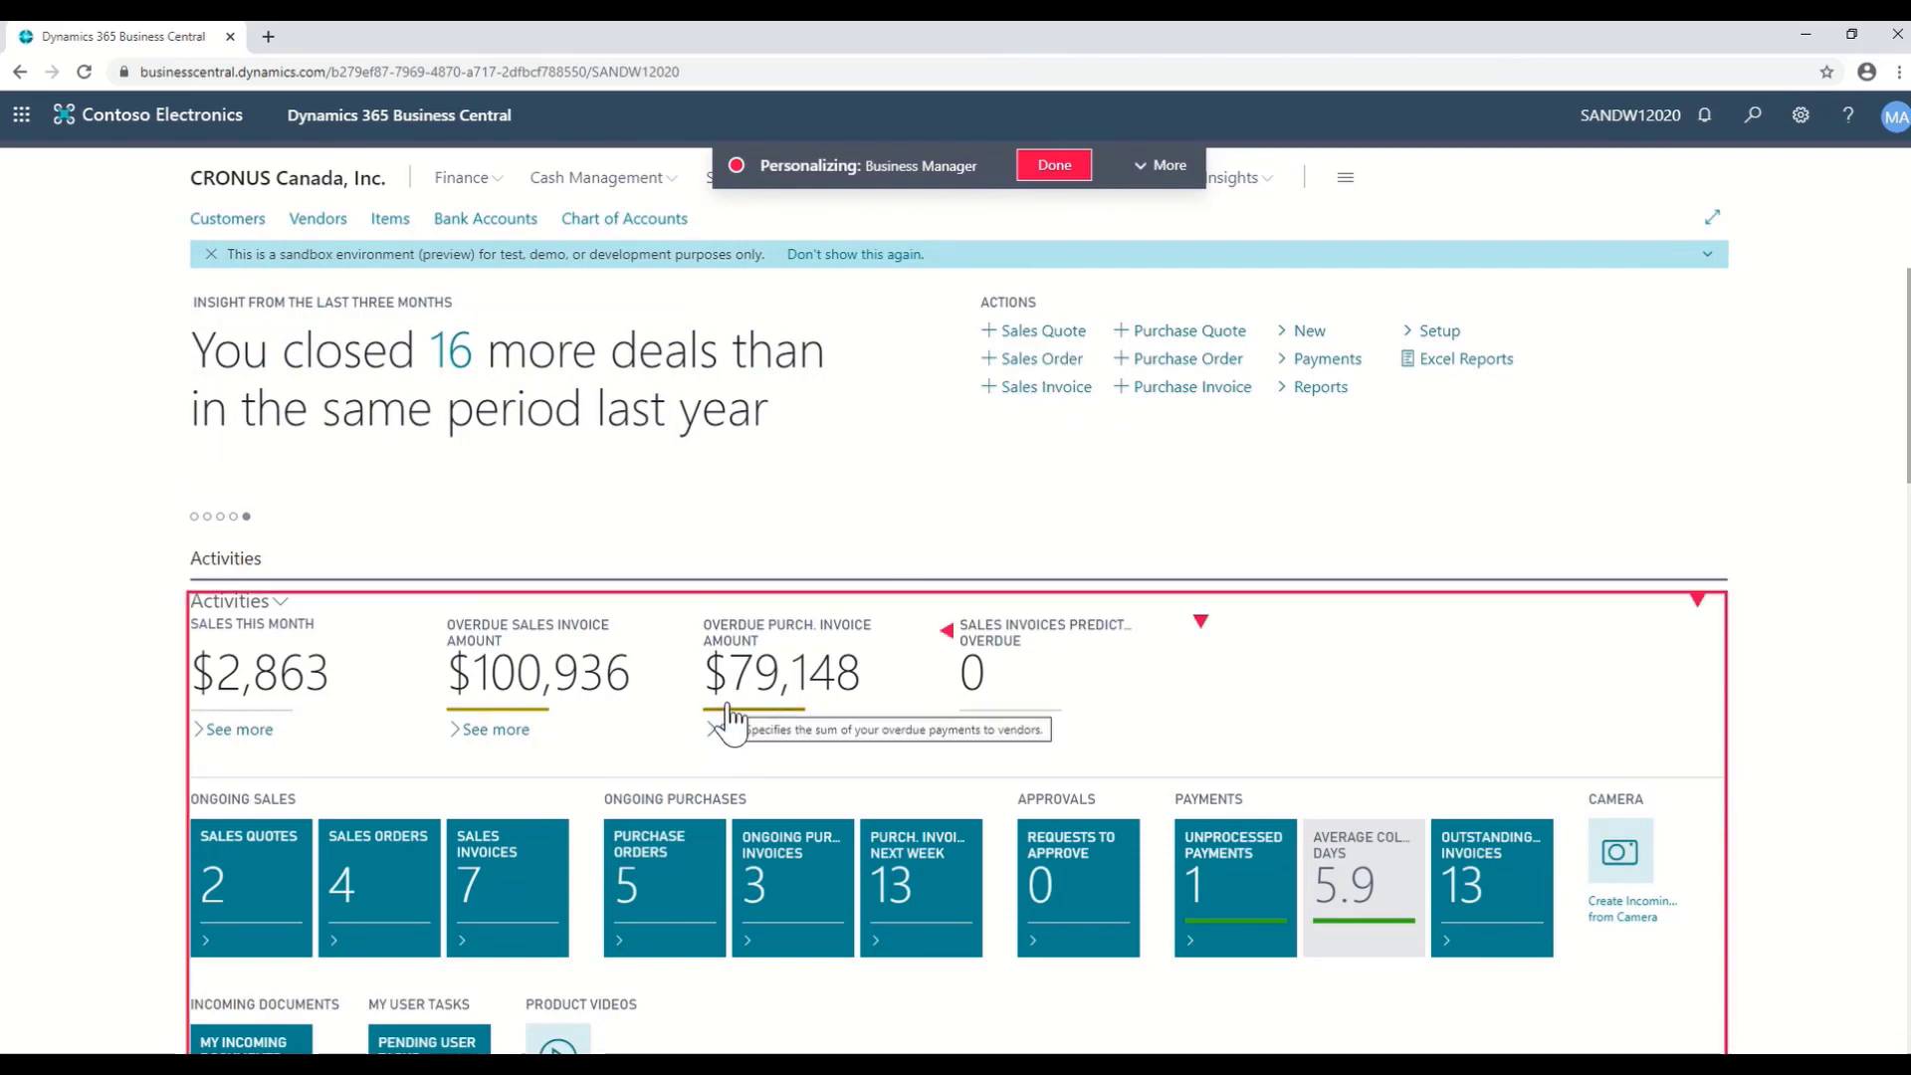
left_click(1107, 332)
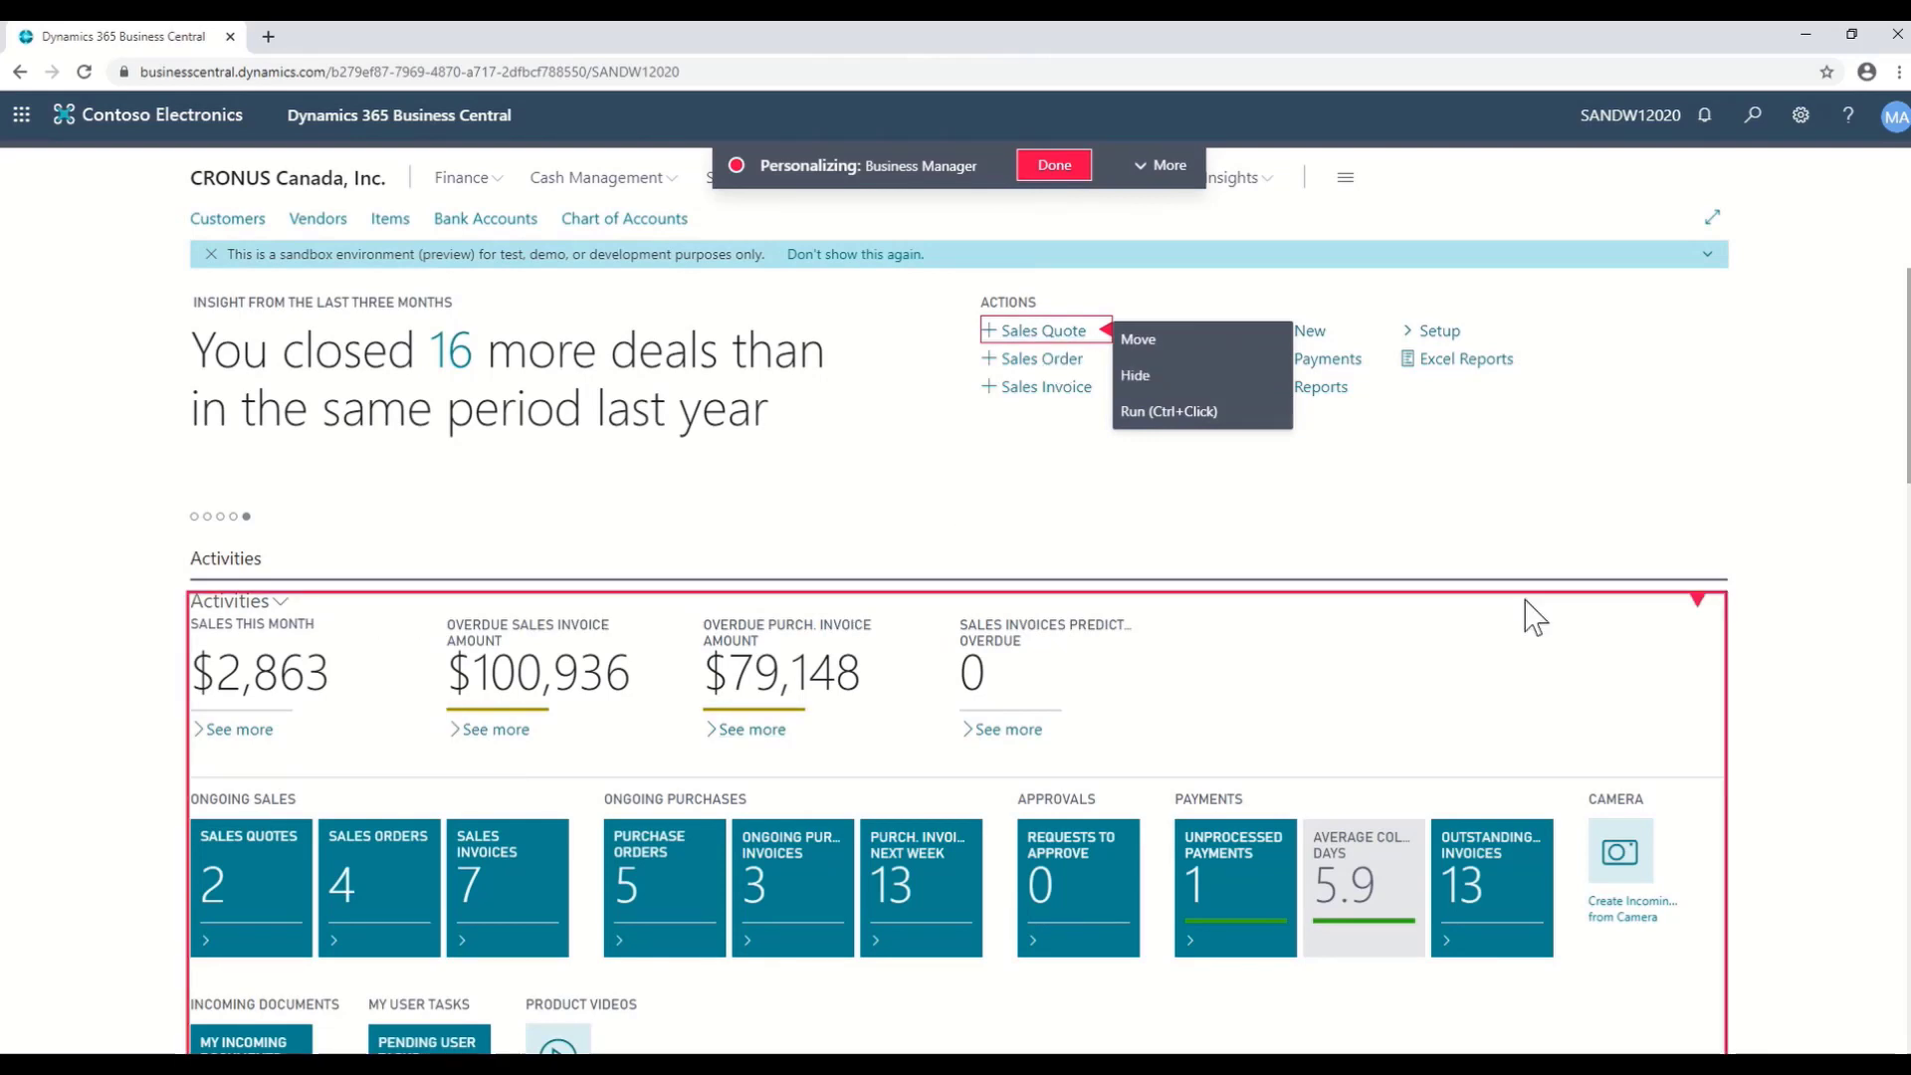
left_click(1699, 597)
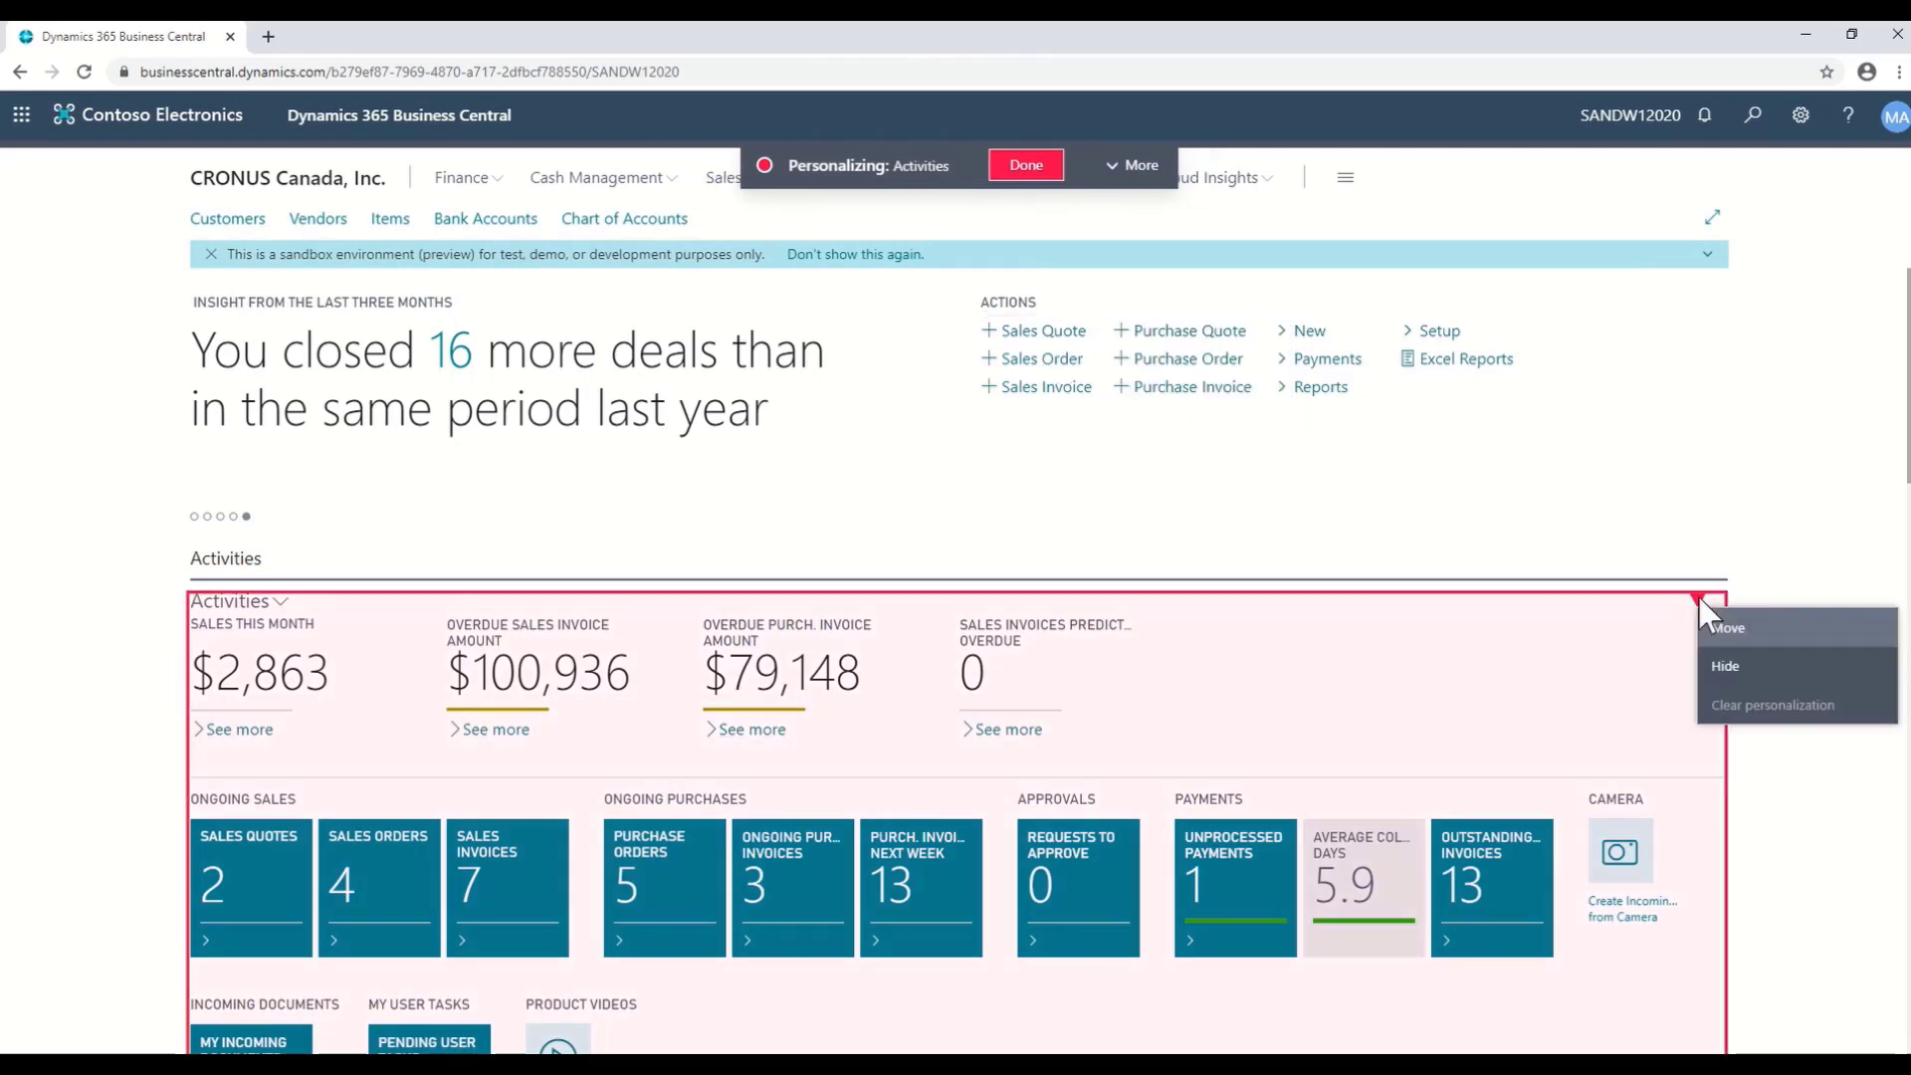
left_click(1590, 510)
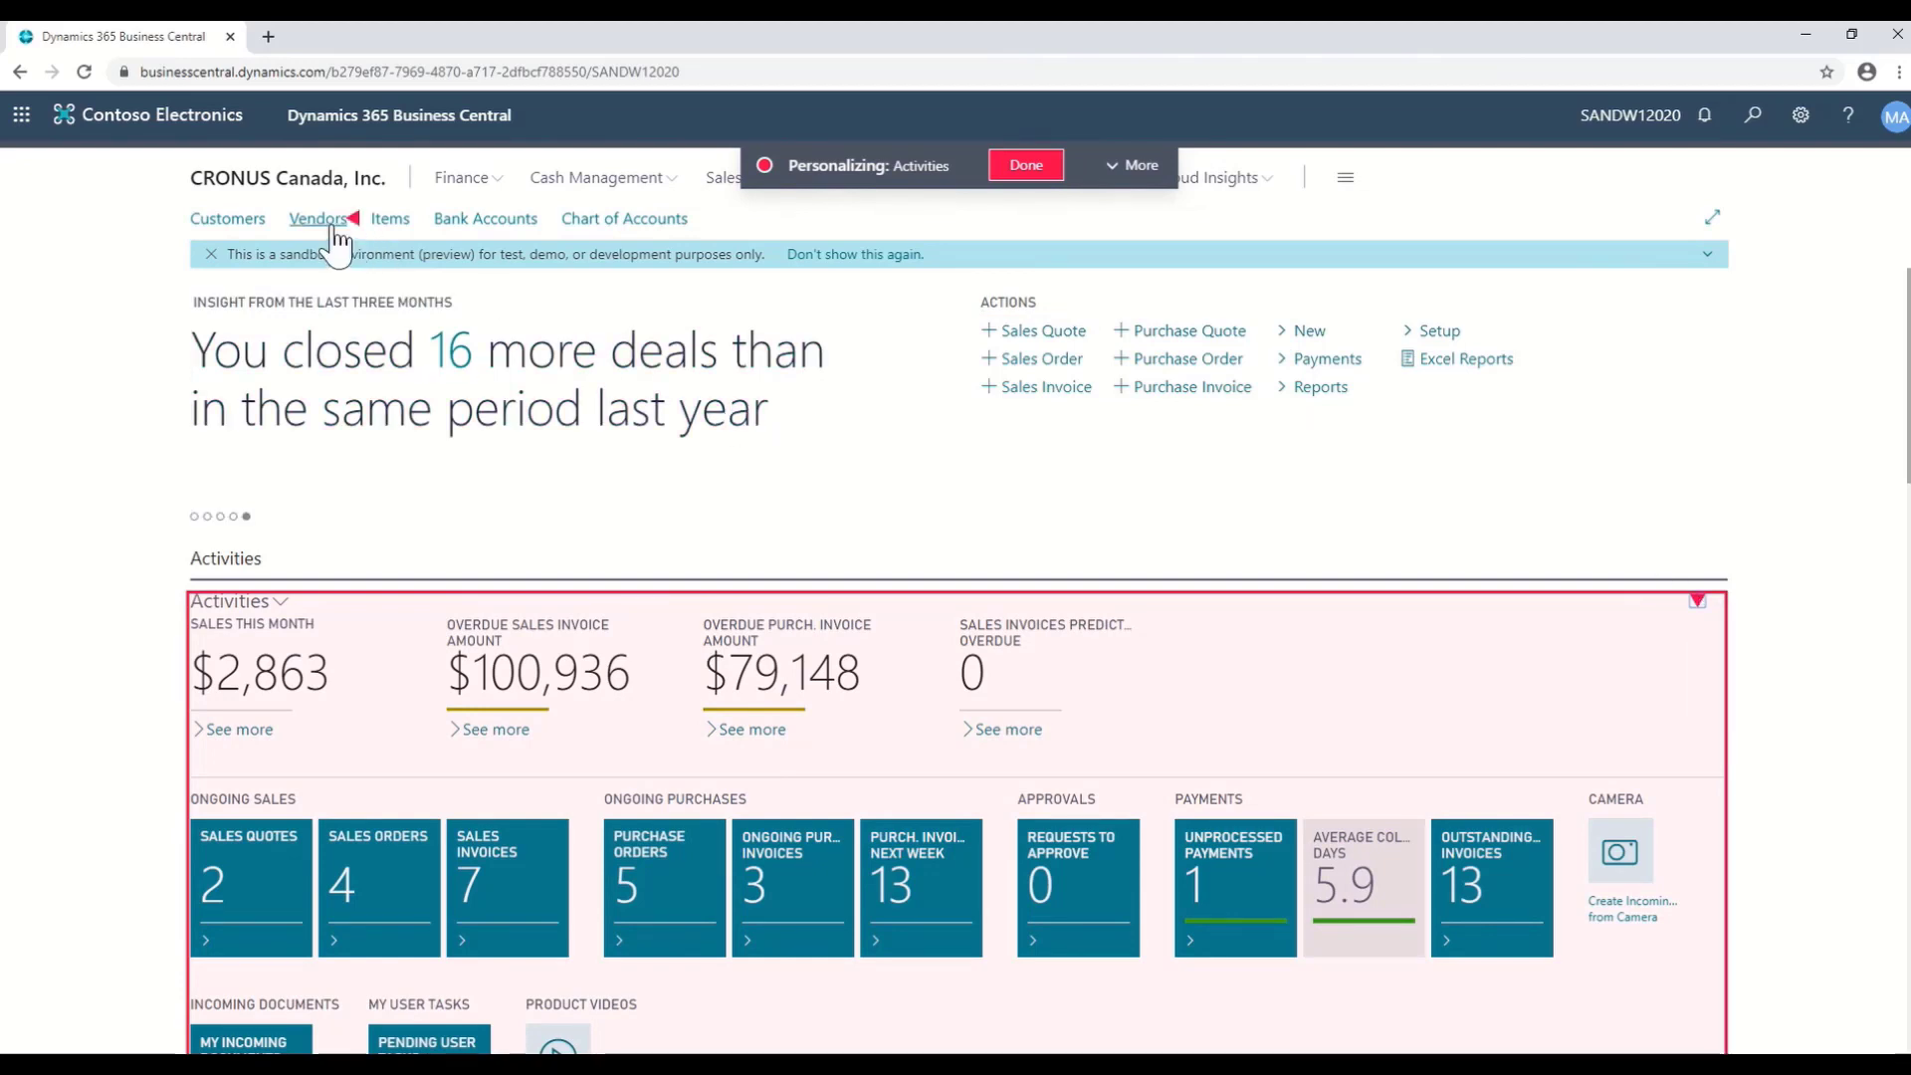
left_click(388, 231)
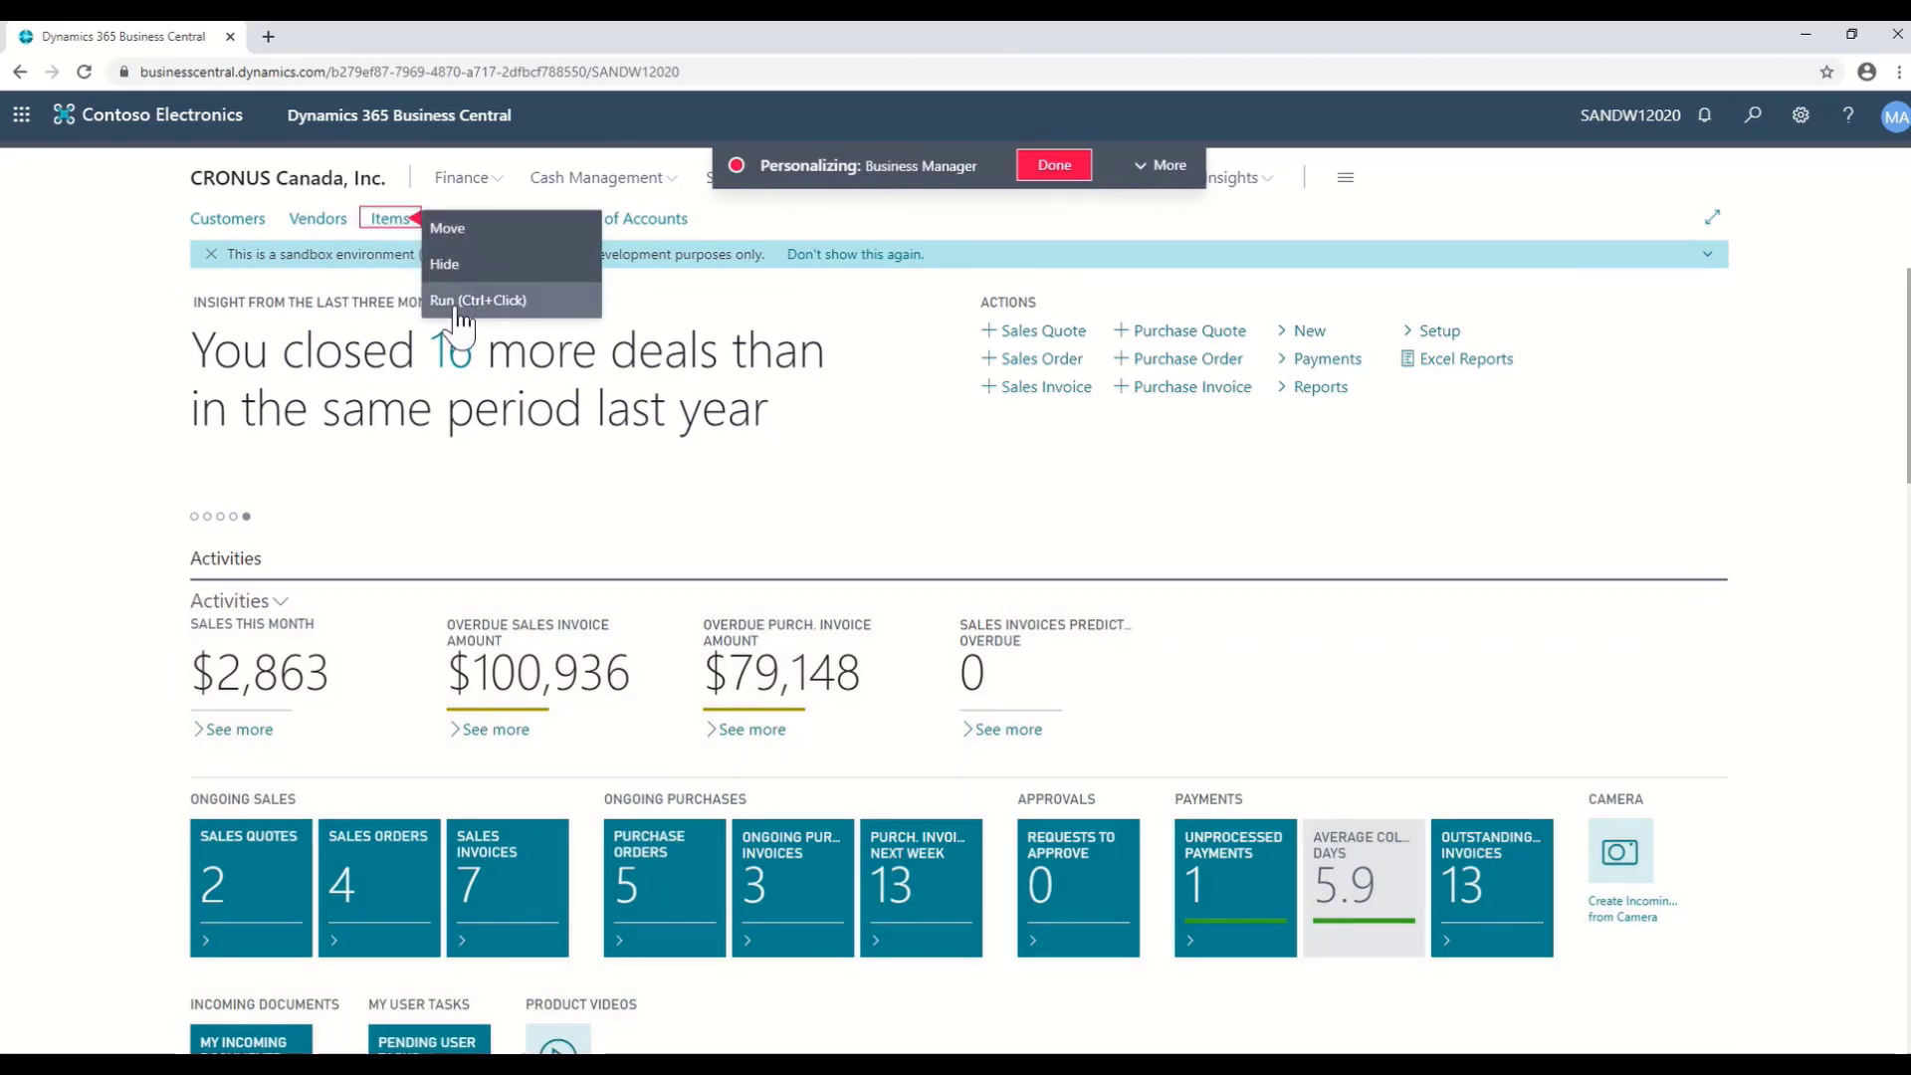
left_click(458, 301)
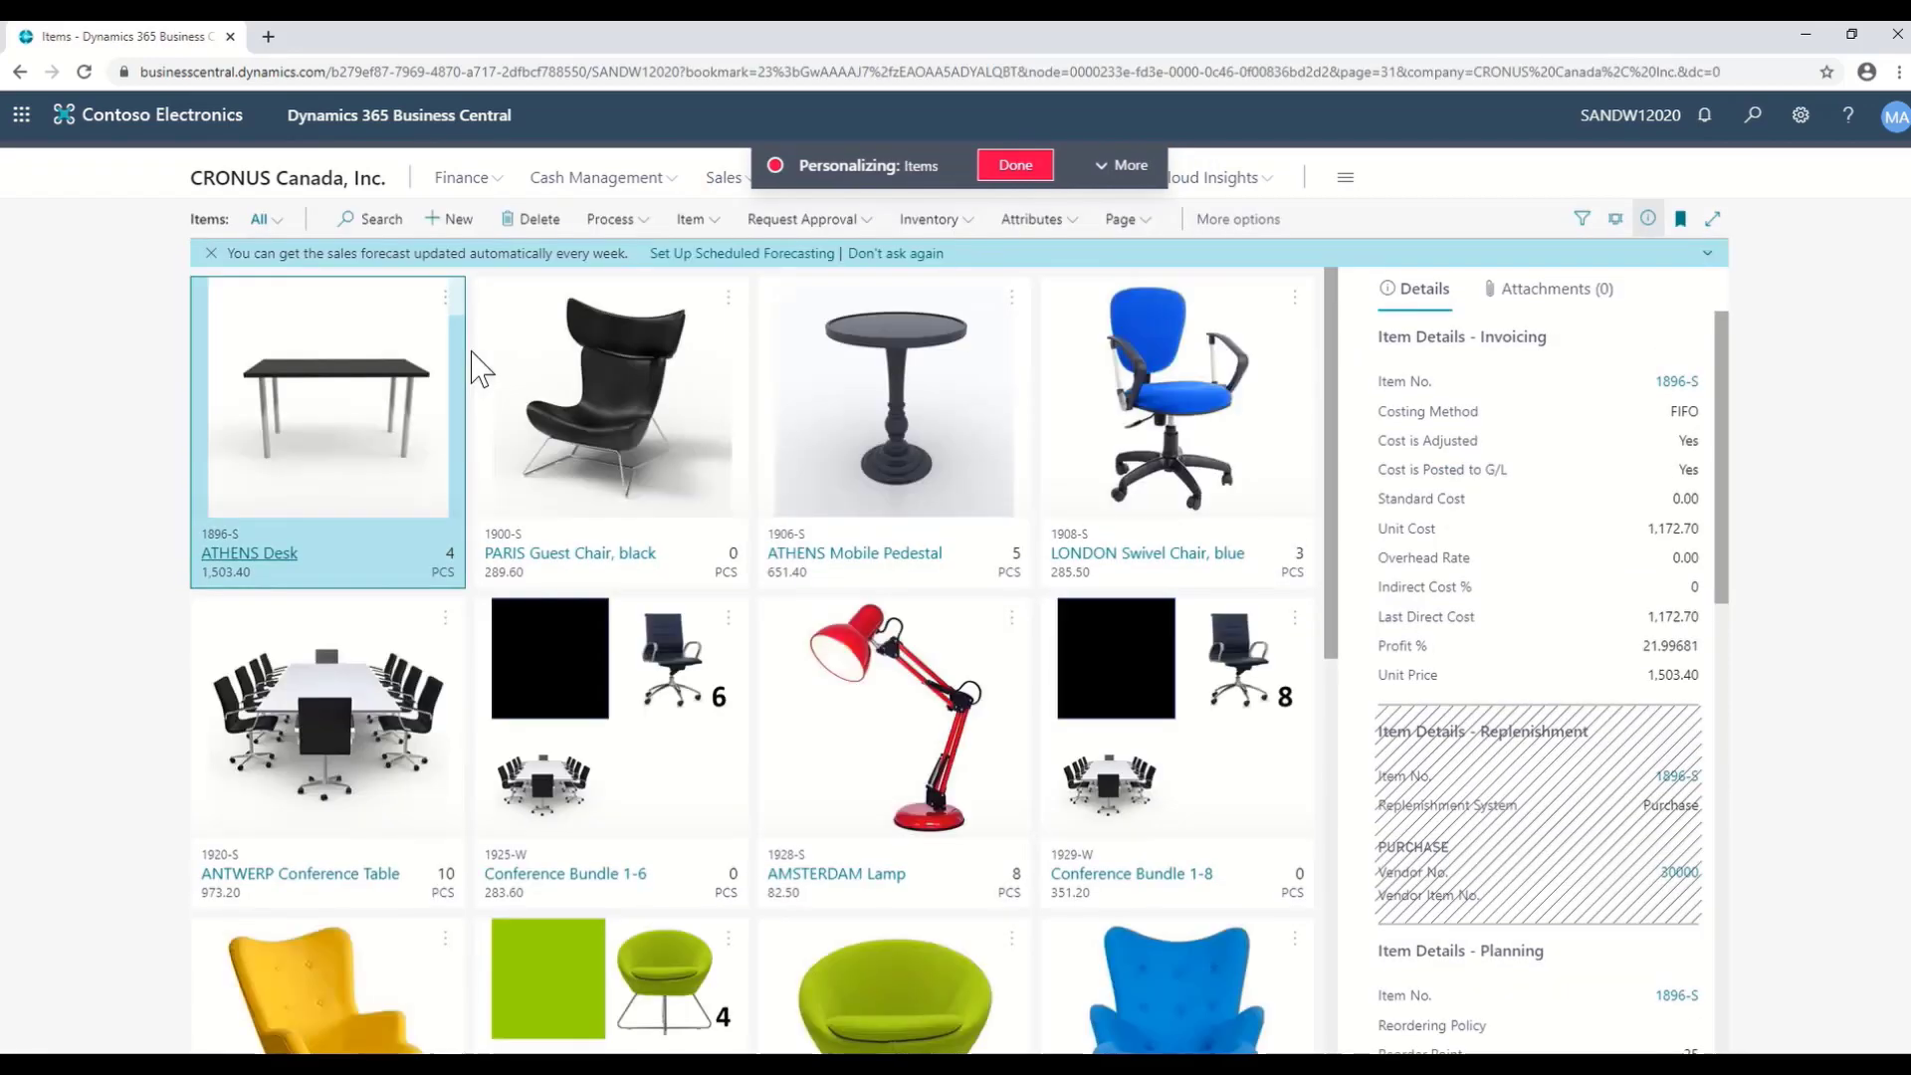
- Switch the Items page layout from Tall Tiles to List
left_click(1616, 221)
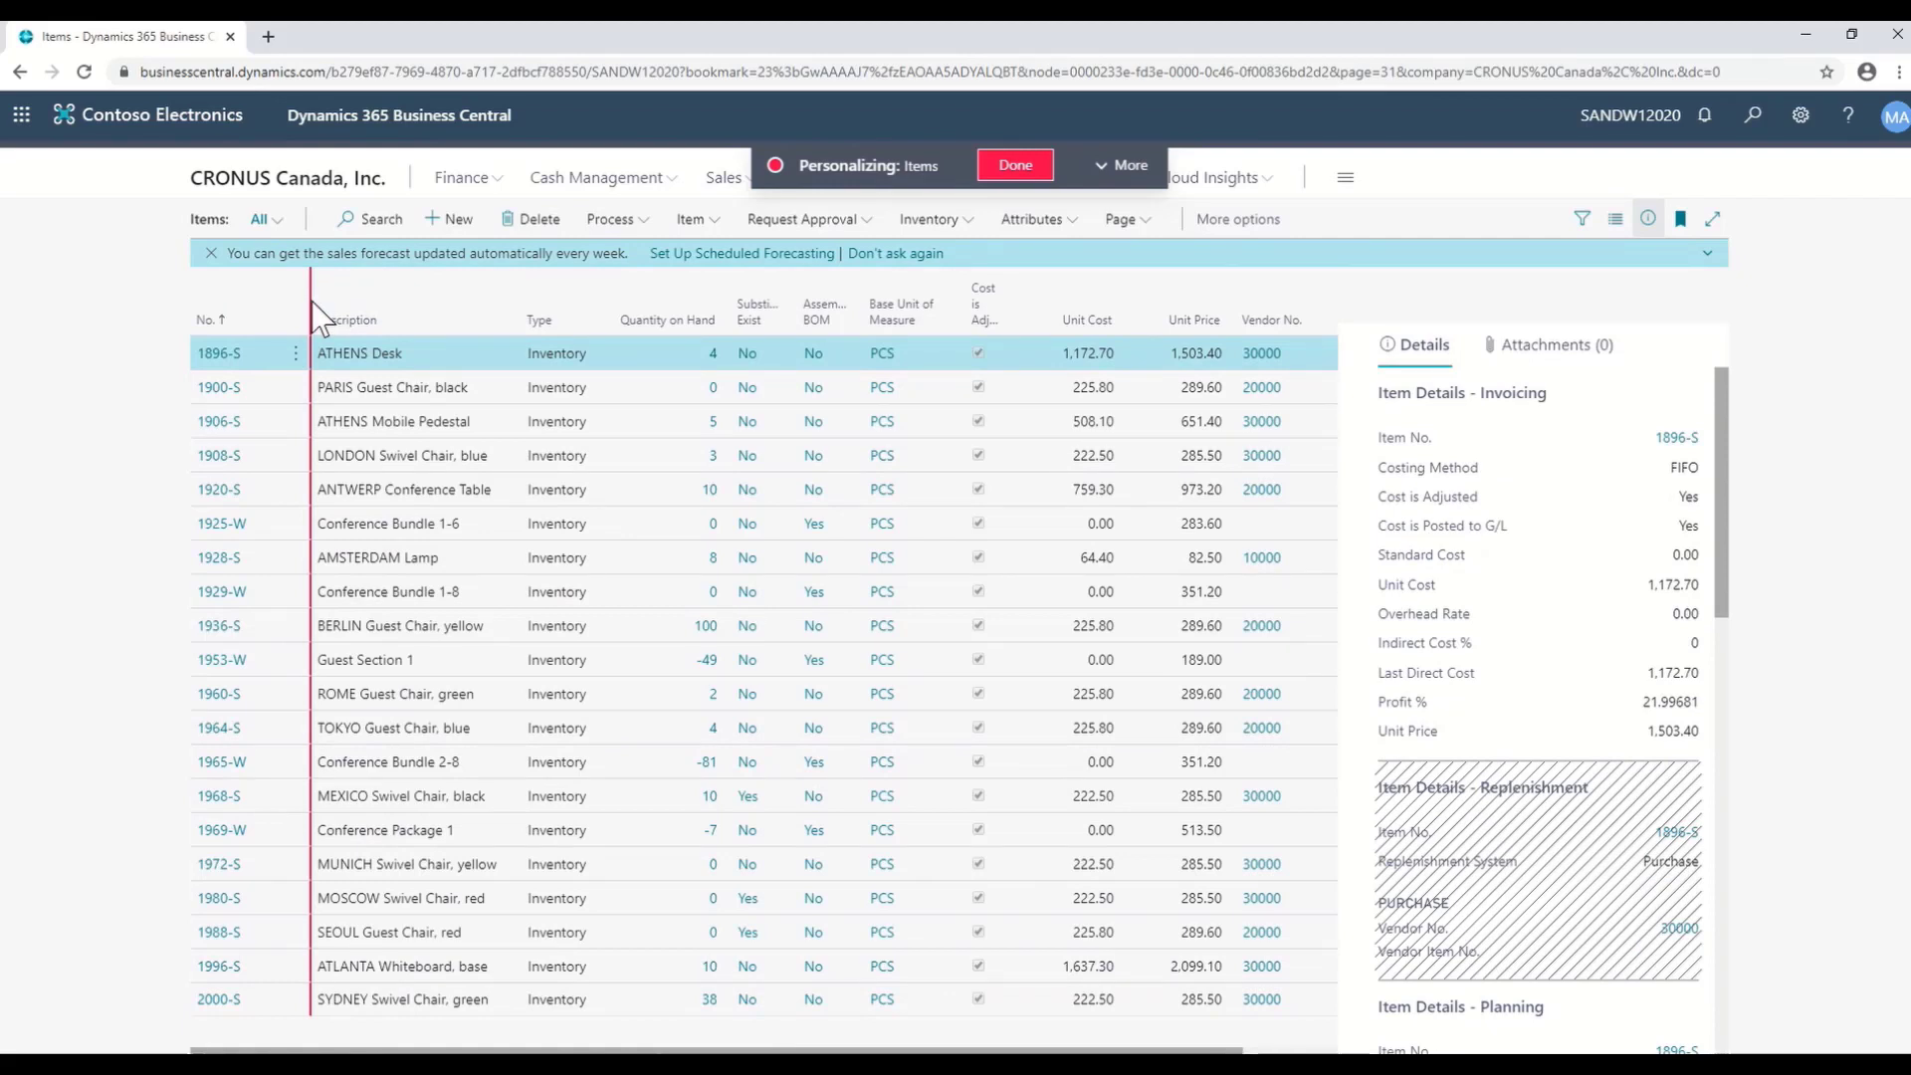
- Freeze columns through Description and place a narrower Unit Cost column after Substitutes Exist
left_click(516, 281)
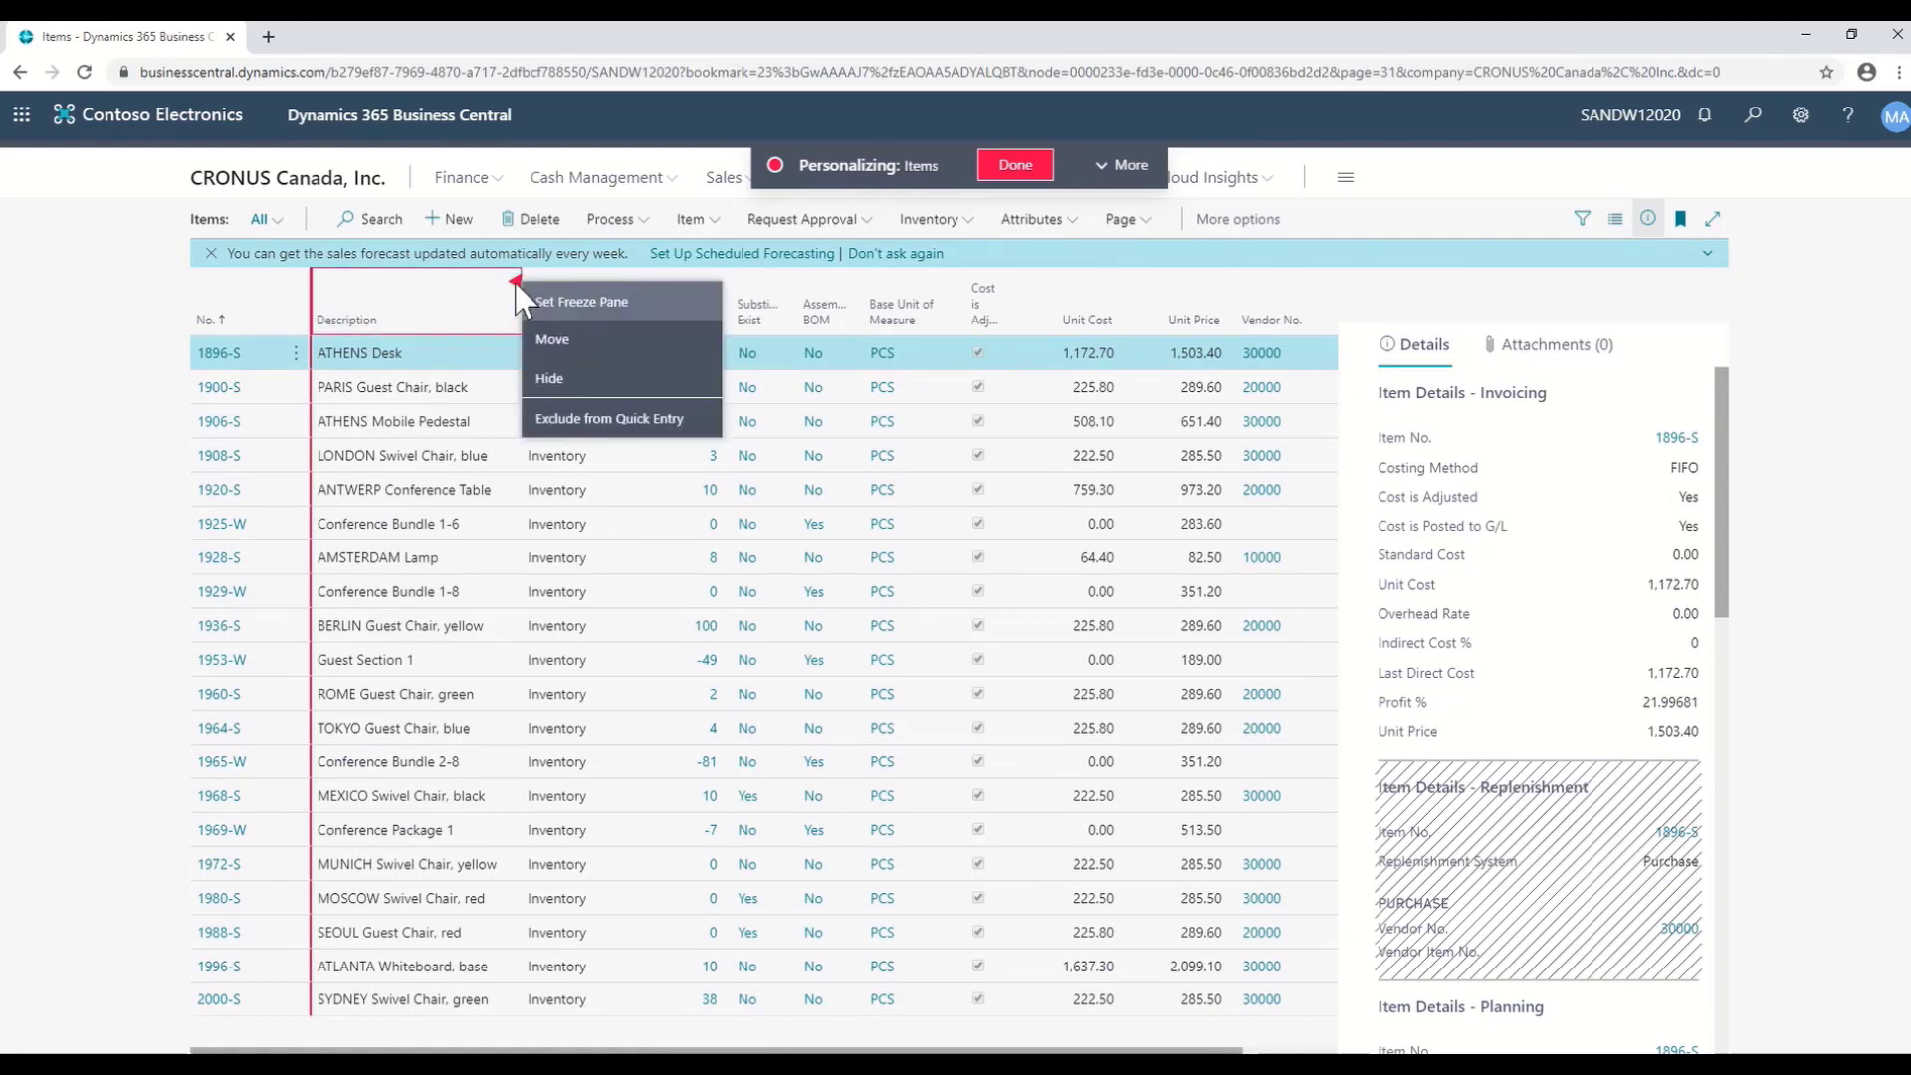
left_click(556, 304)
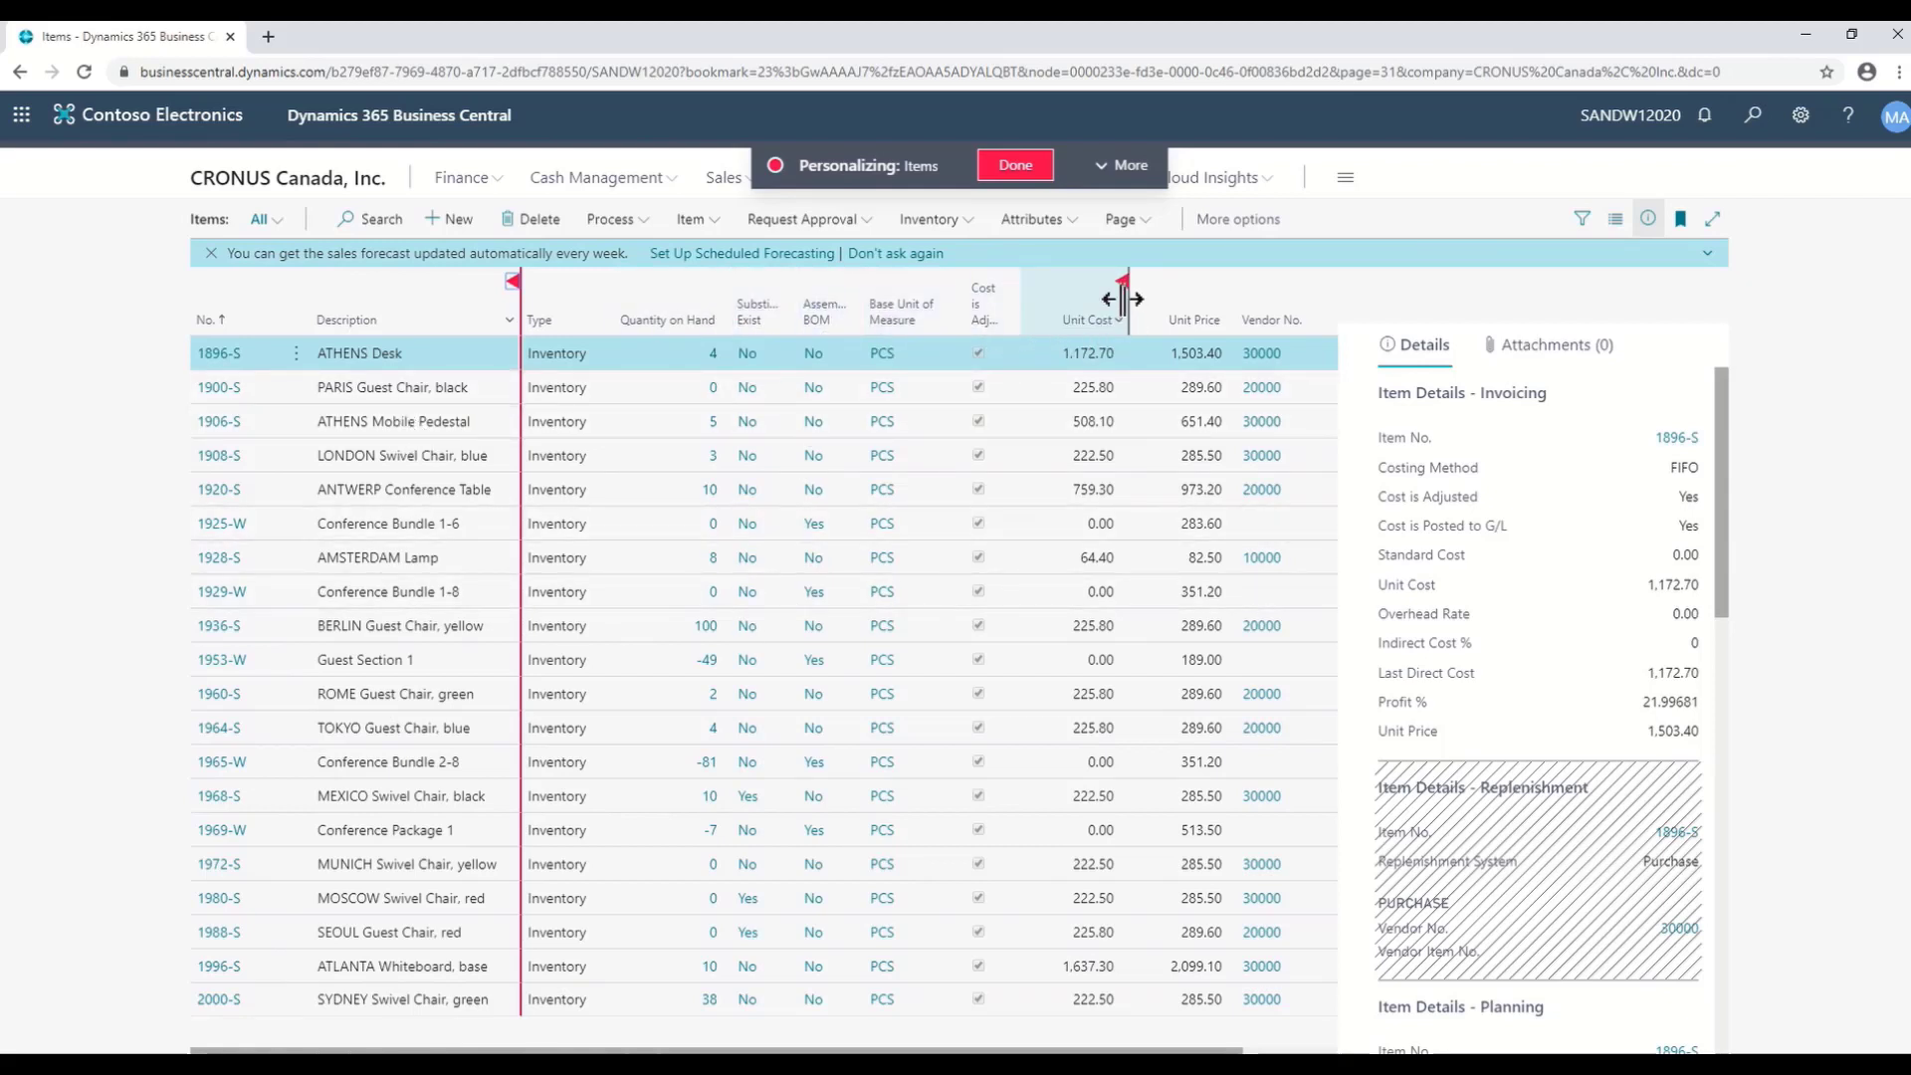
mouse_move(1112, 319)
left_mouse_down()
mouse_move(1079, 298)
mouse_move(810, 312)
mouse_move(812, 329)
left_mouse_up()
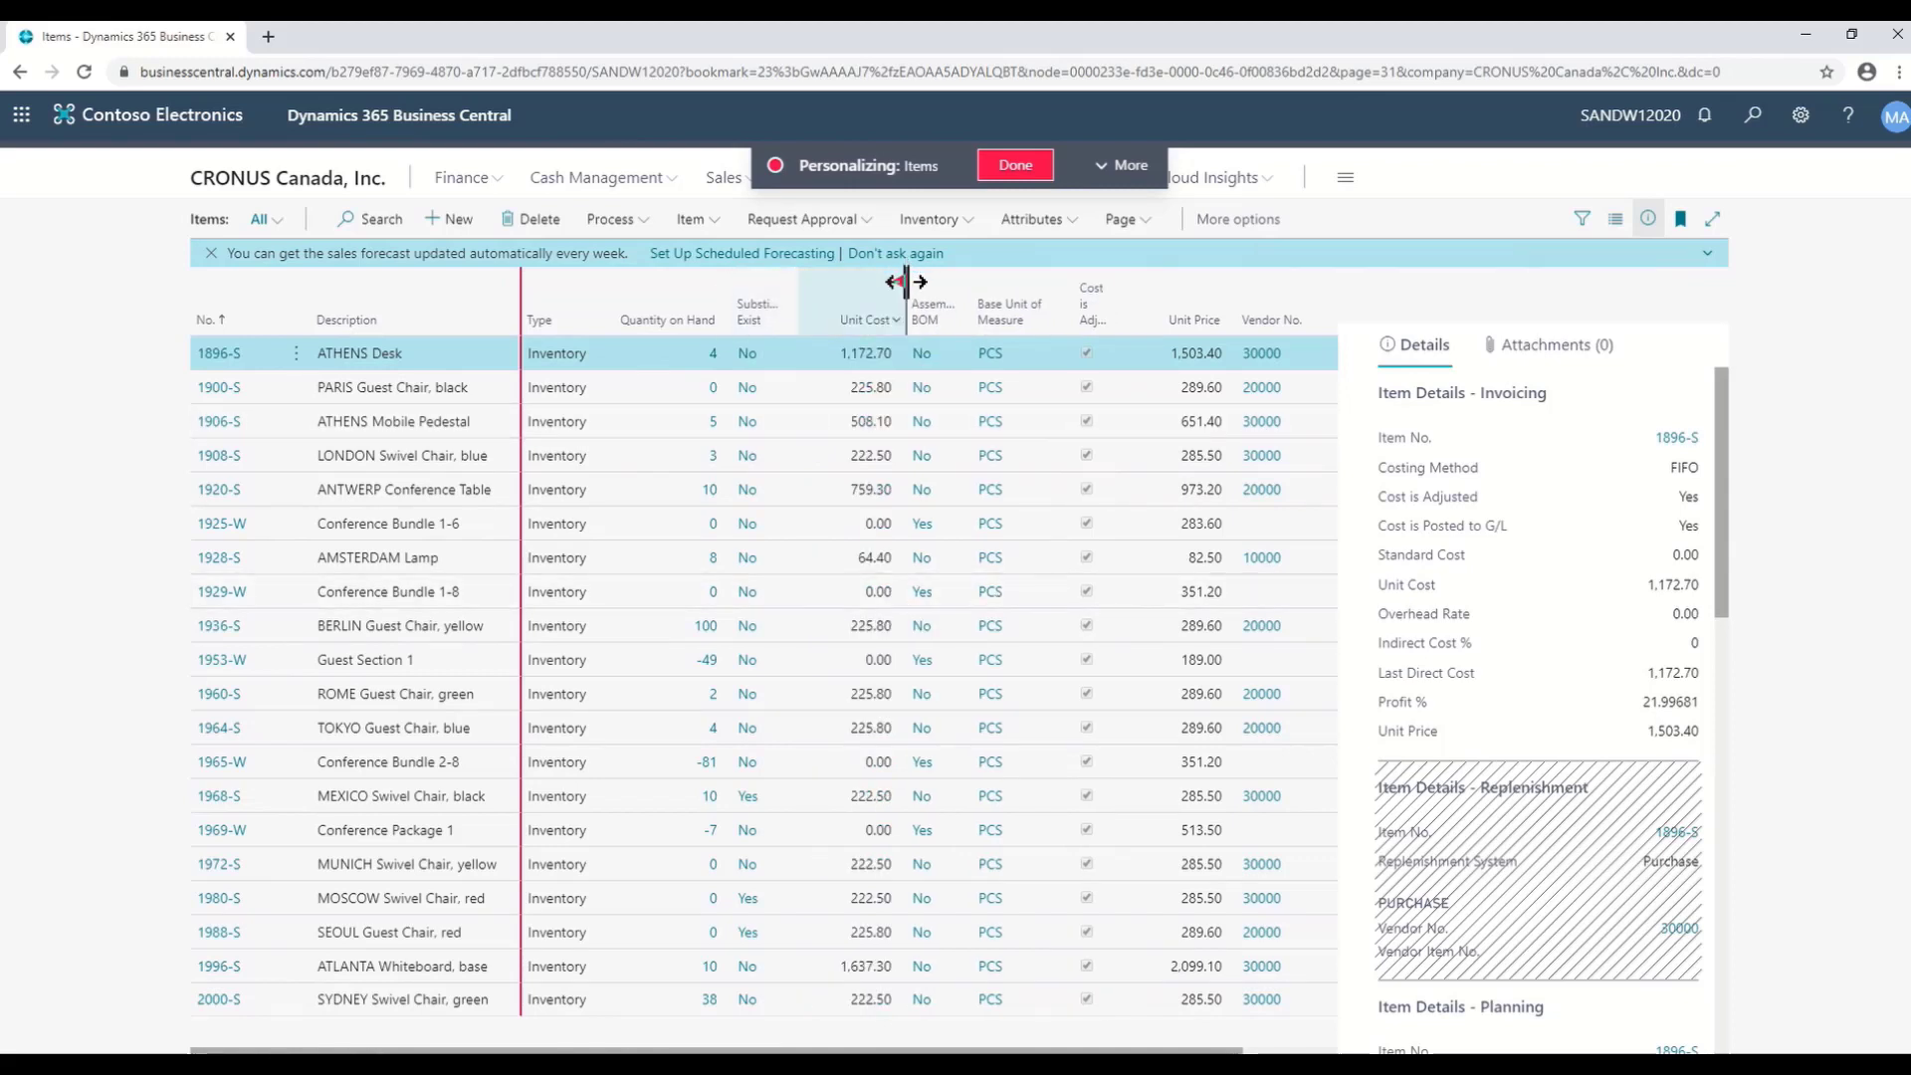
mouse_move(902, 288)
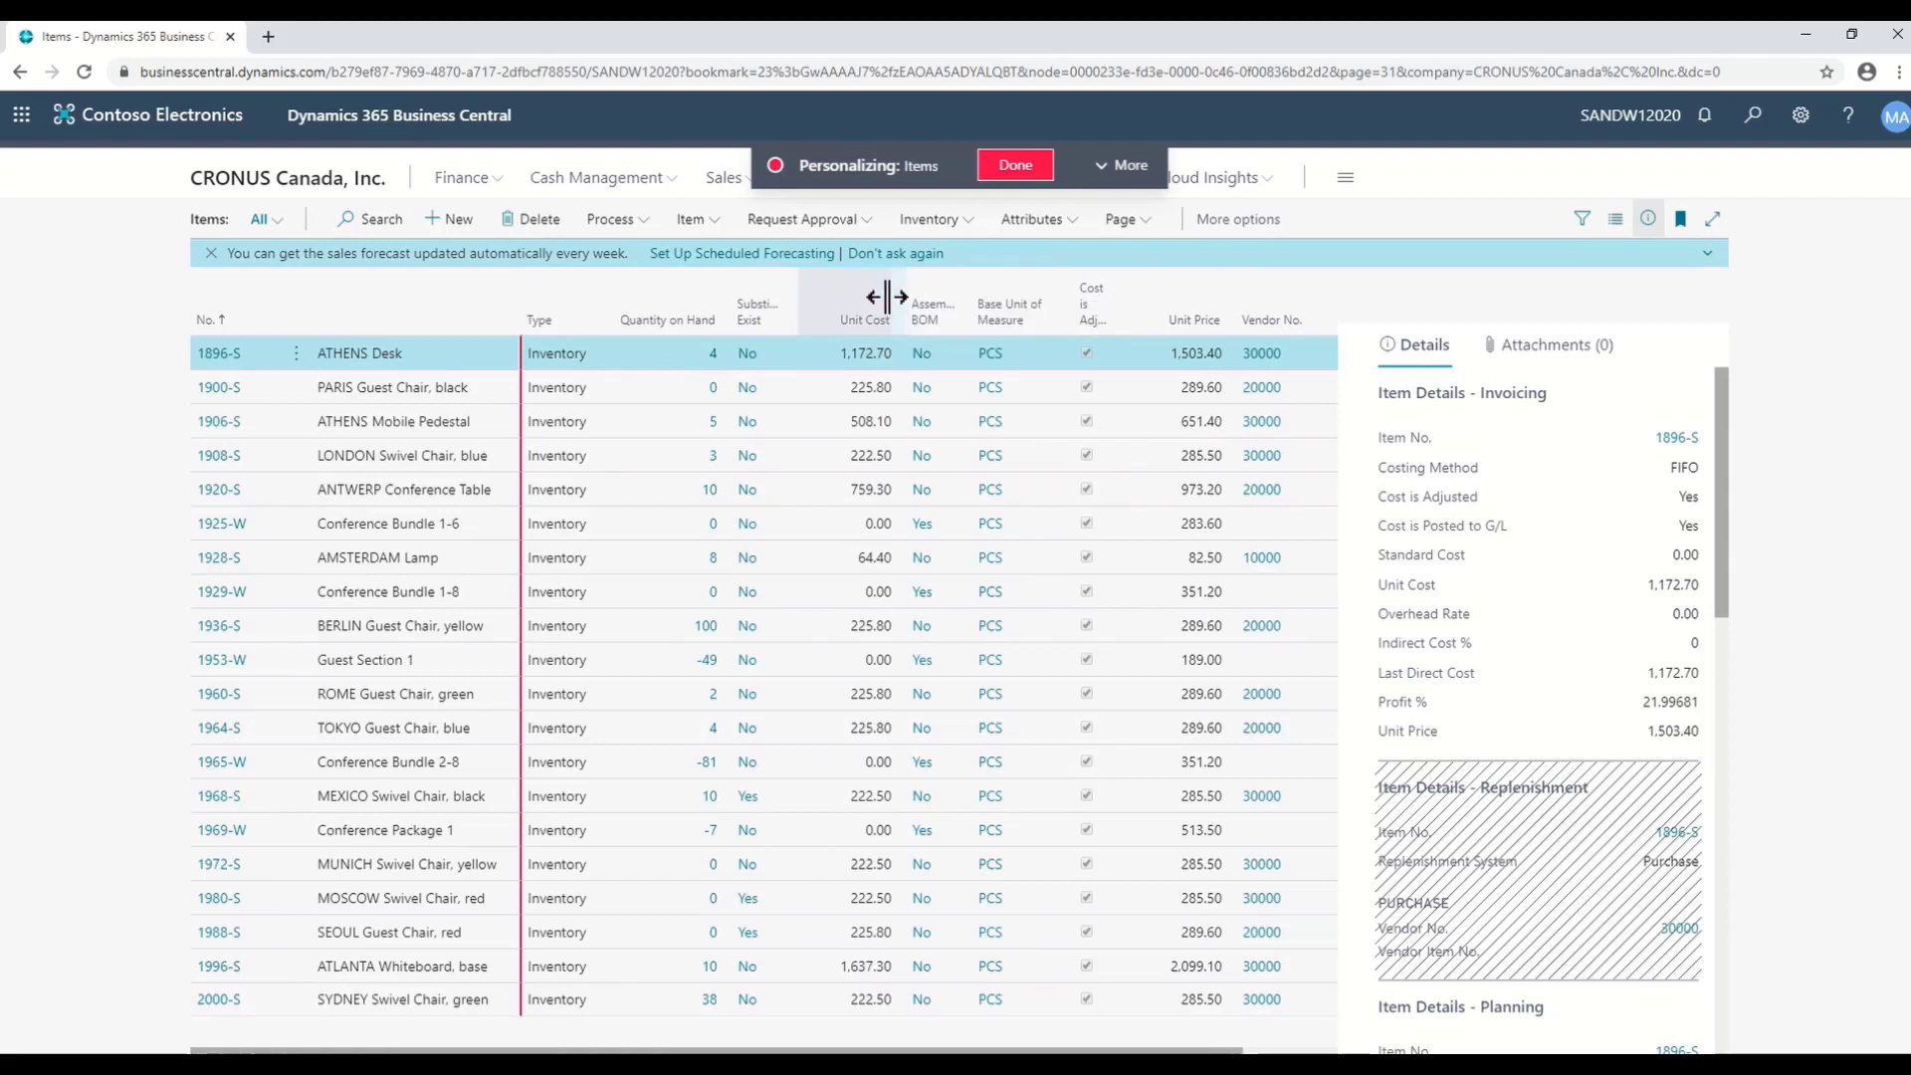
left_click_drag(864, 297, 865, 296)
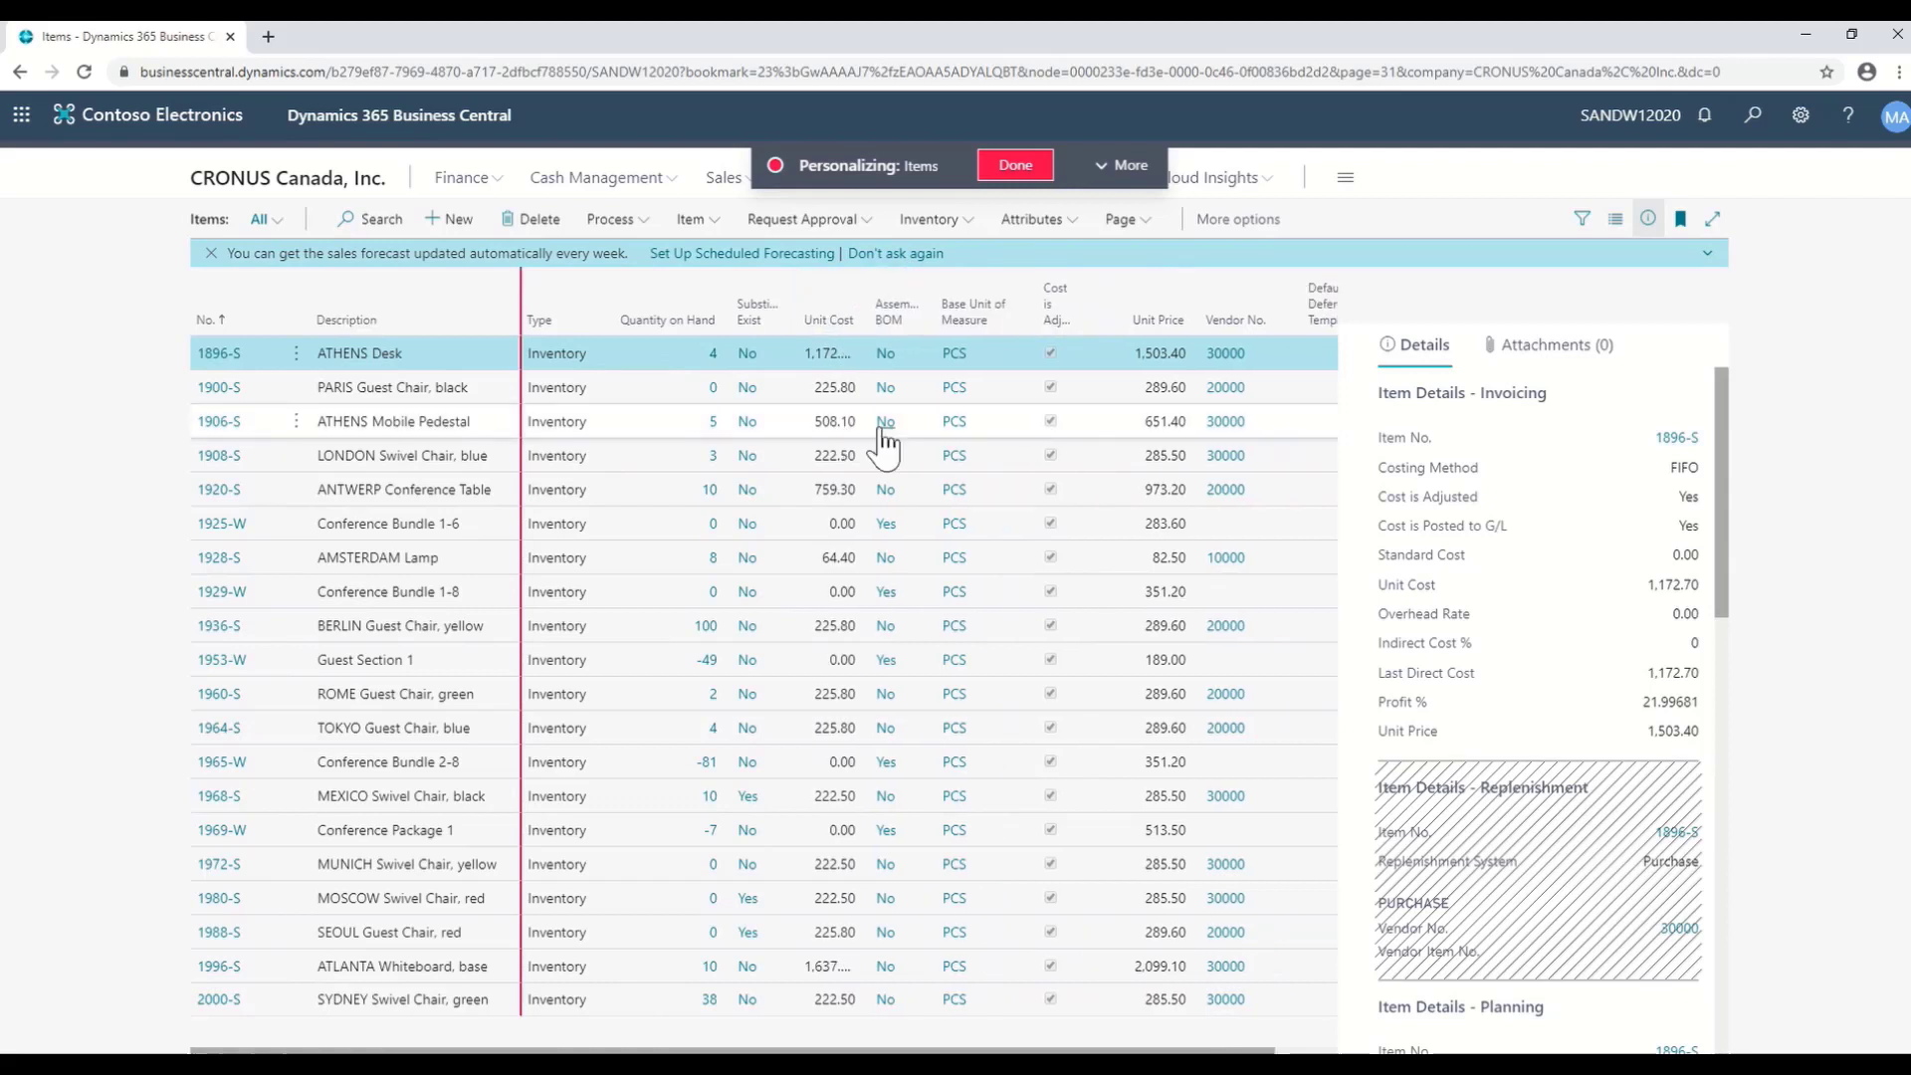
left_click(865, 285)
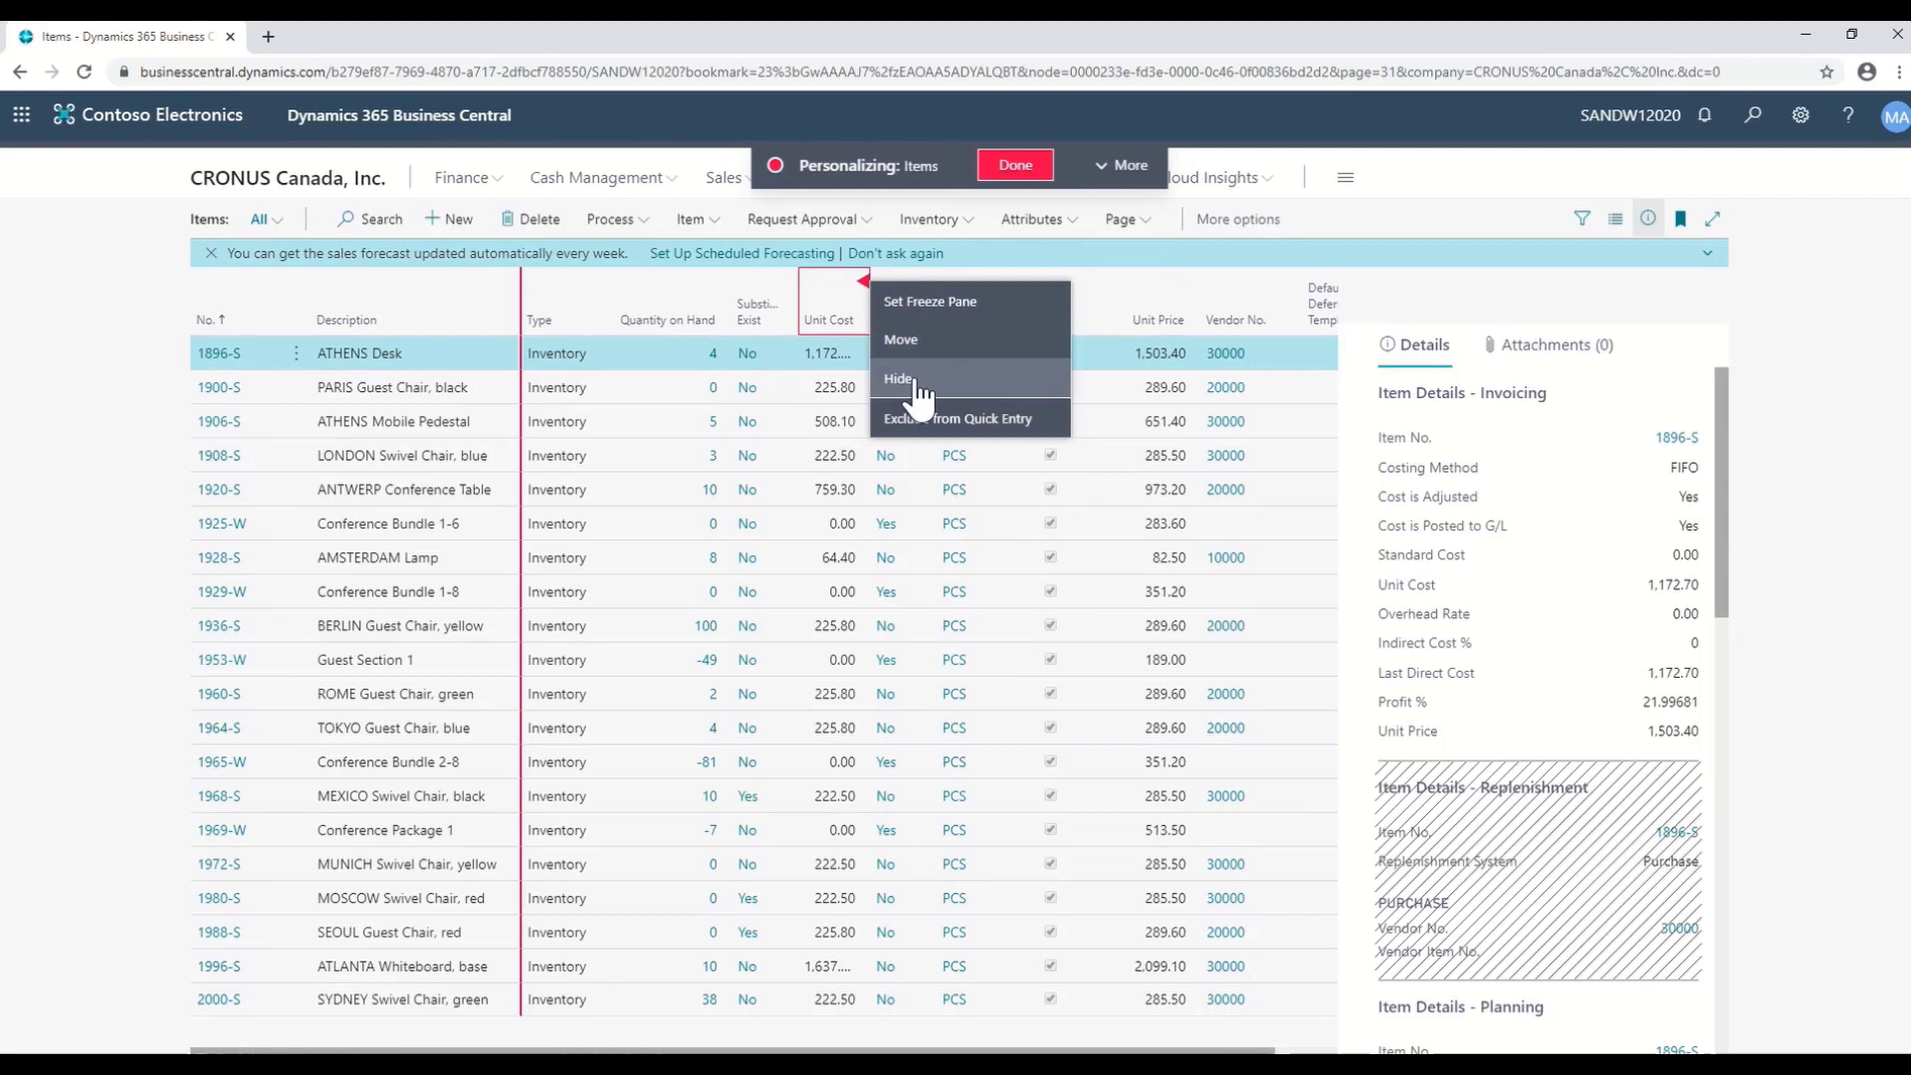
left_click(1114, 164)
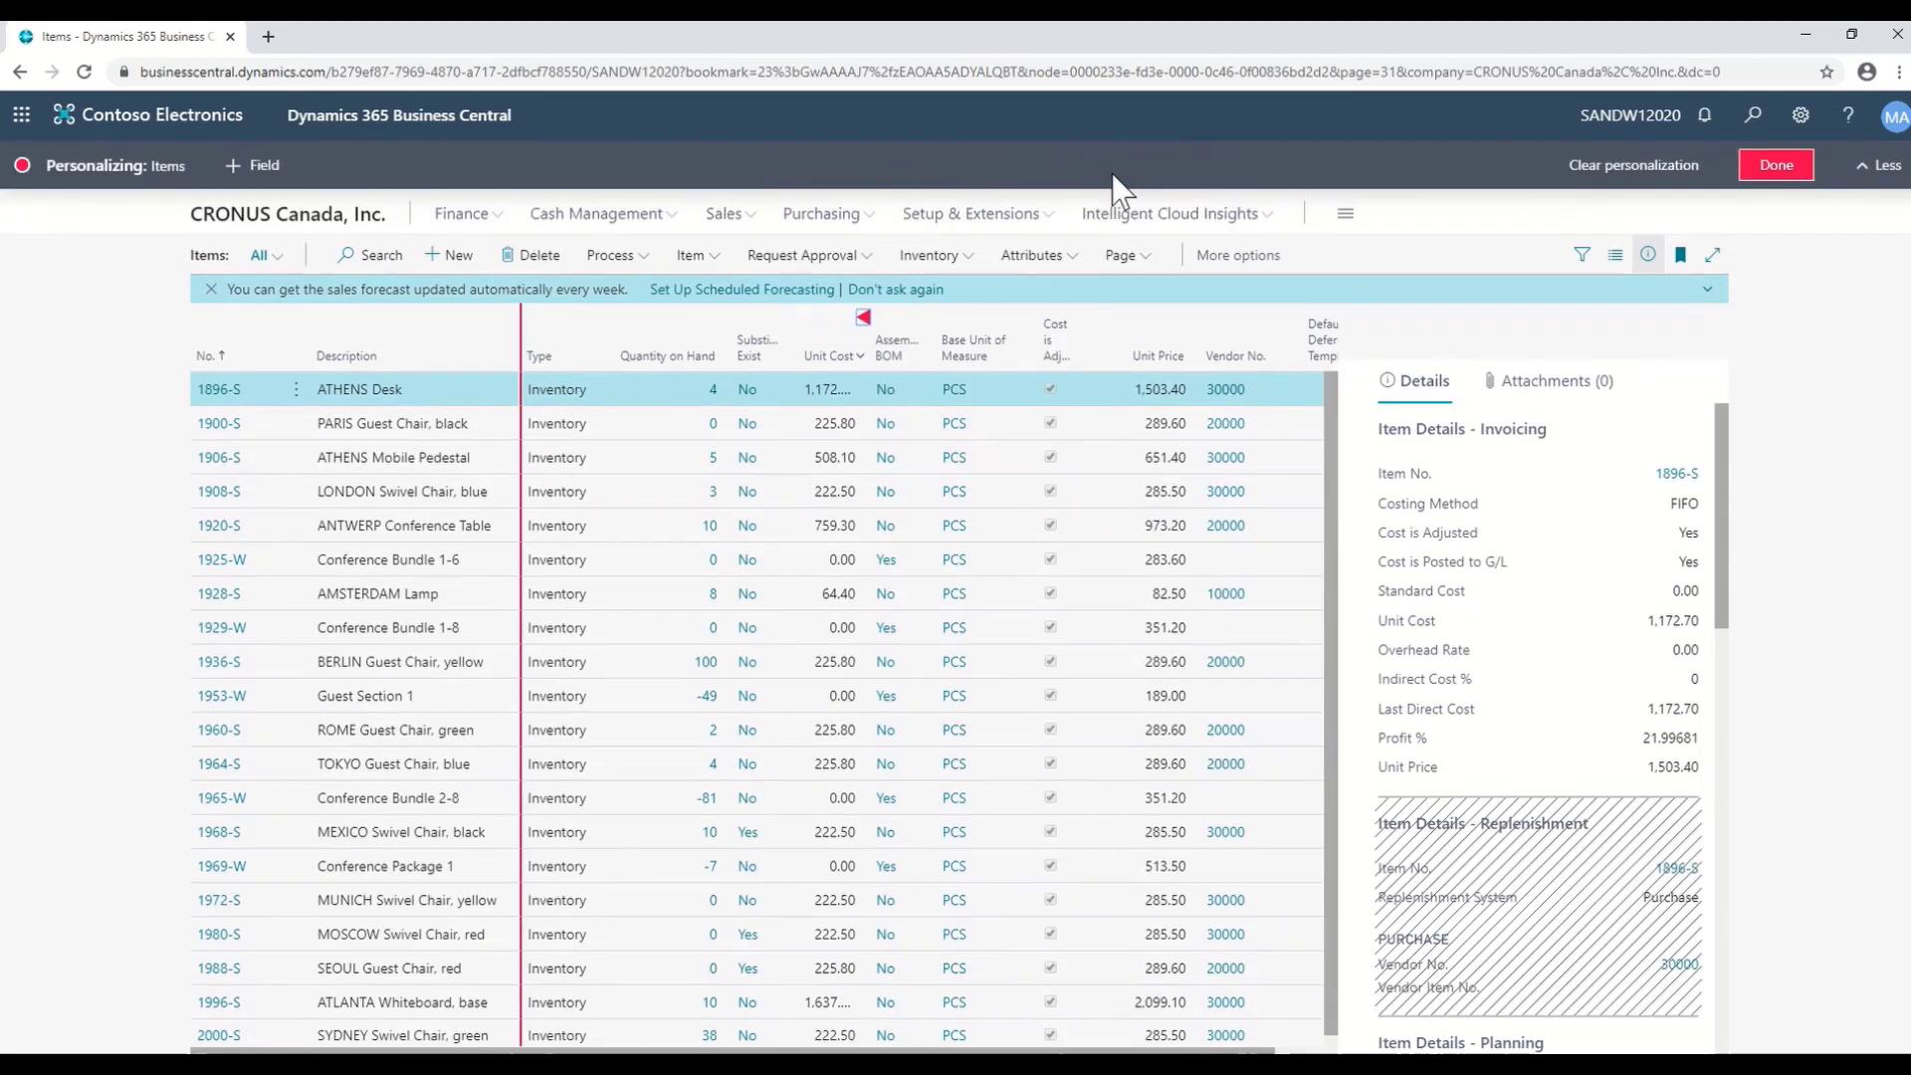
- Add the Replenishment System field to the Items list, right after Quantity on Hand
left_click(261, 165)
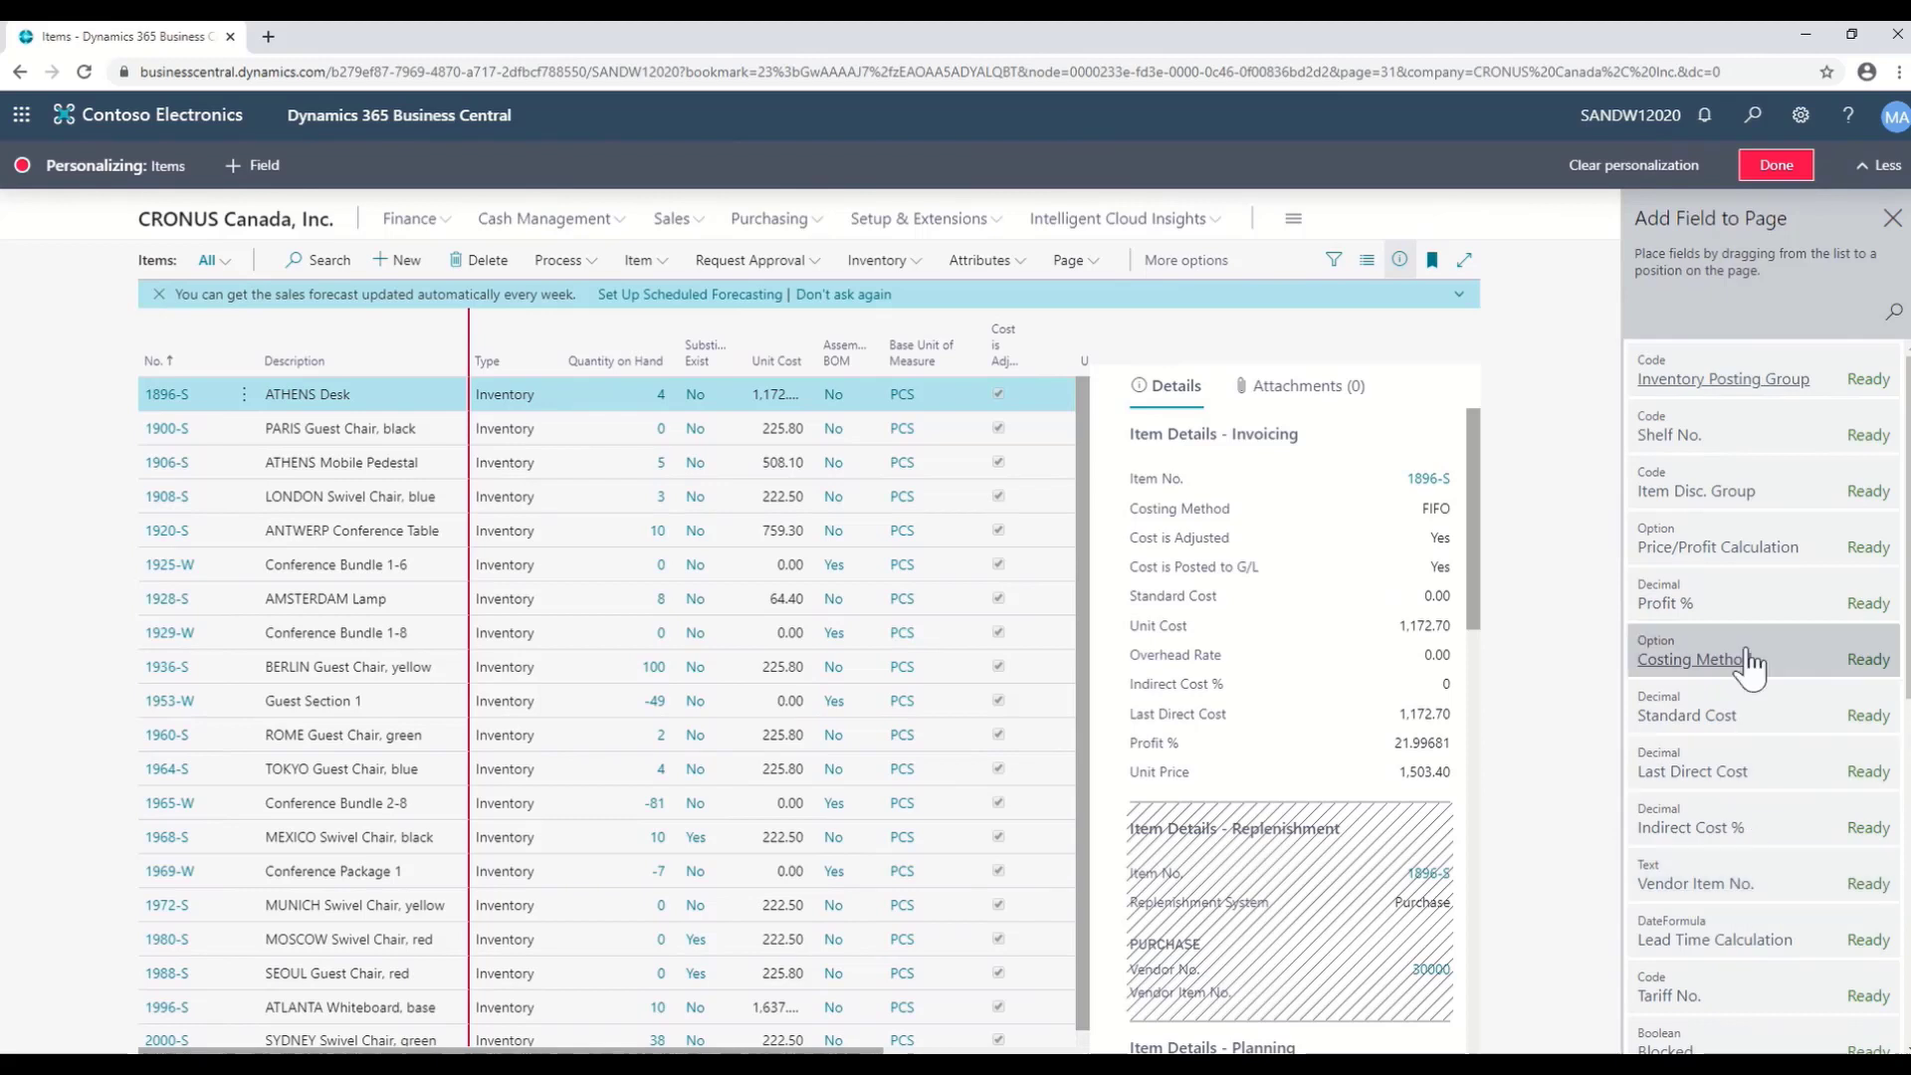
scroll(1749, 660, "down", 3)
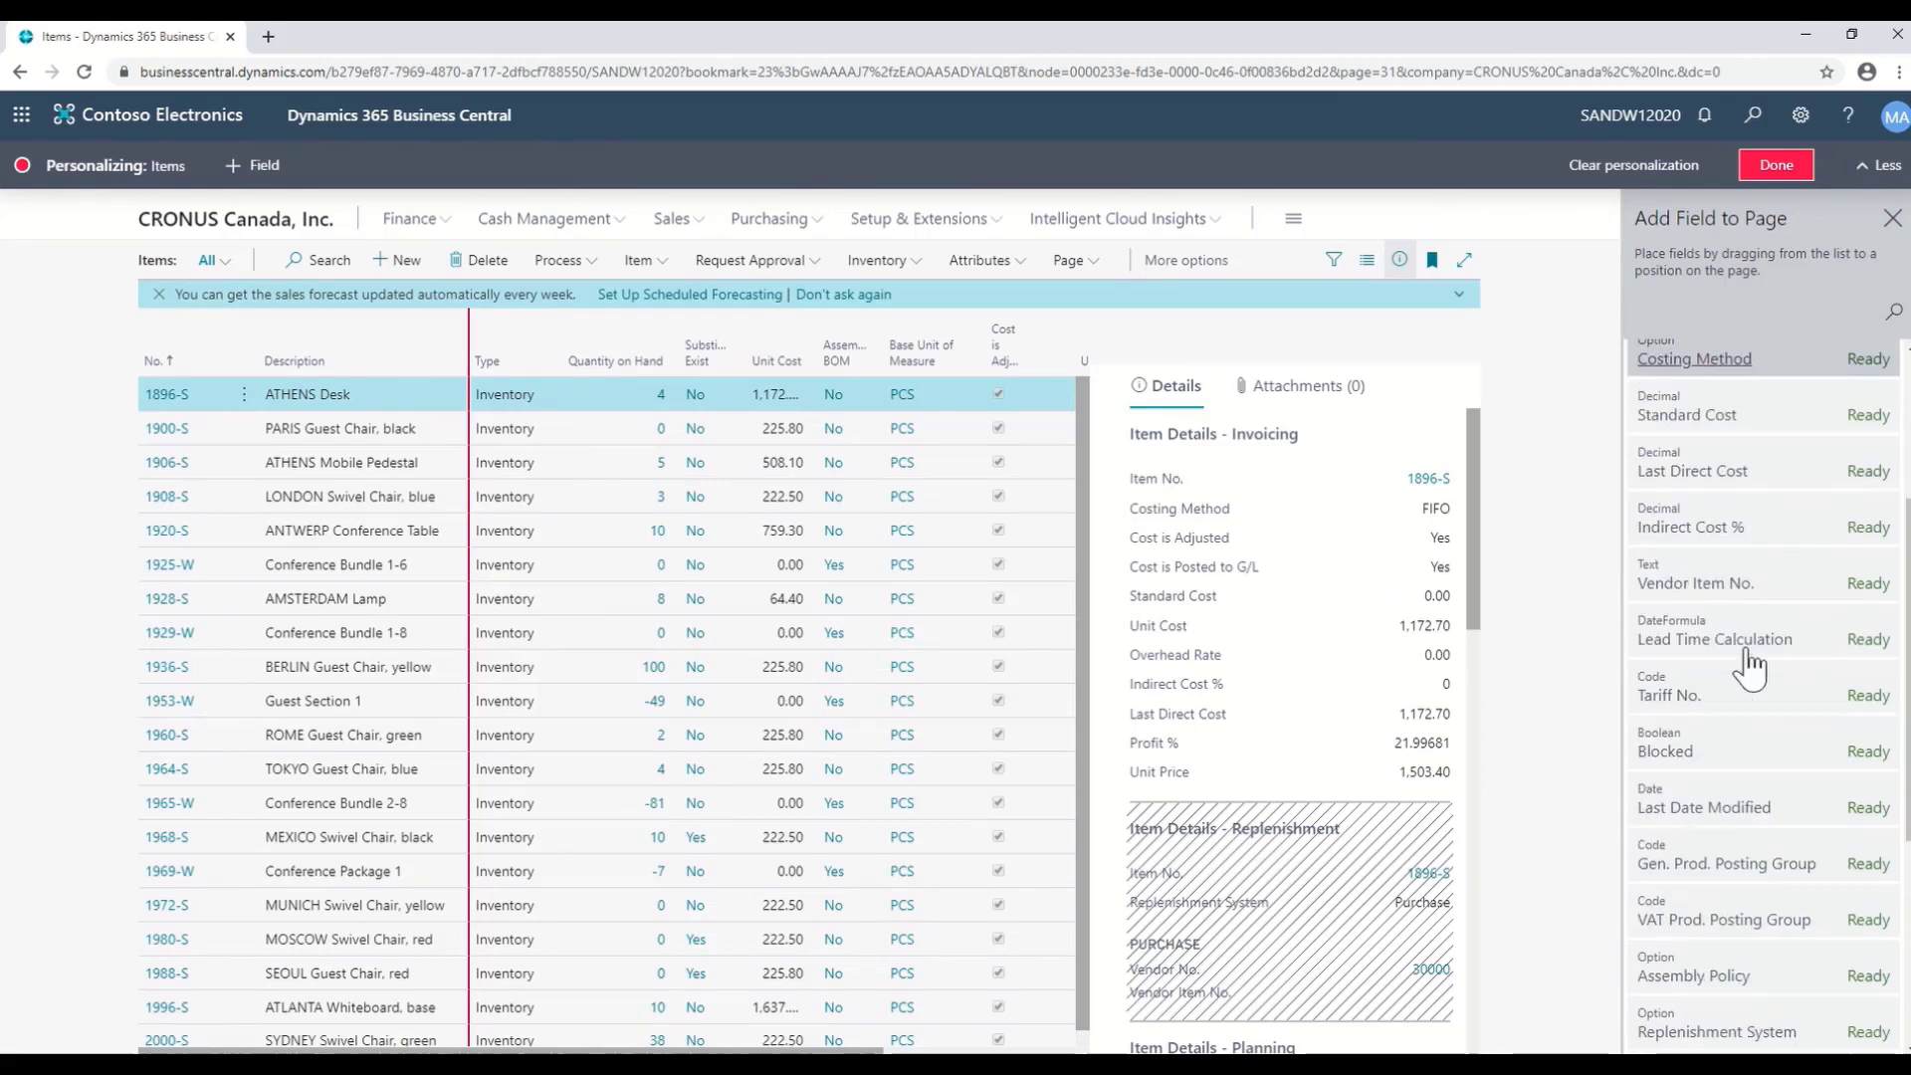
scroll(1752, 663, "down", 3)
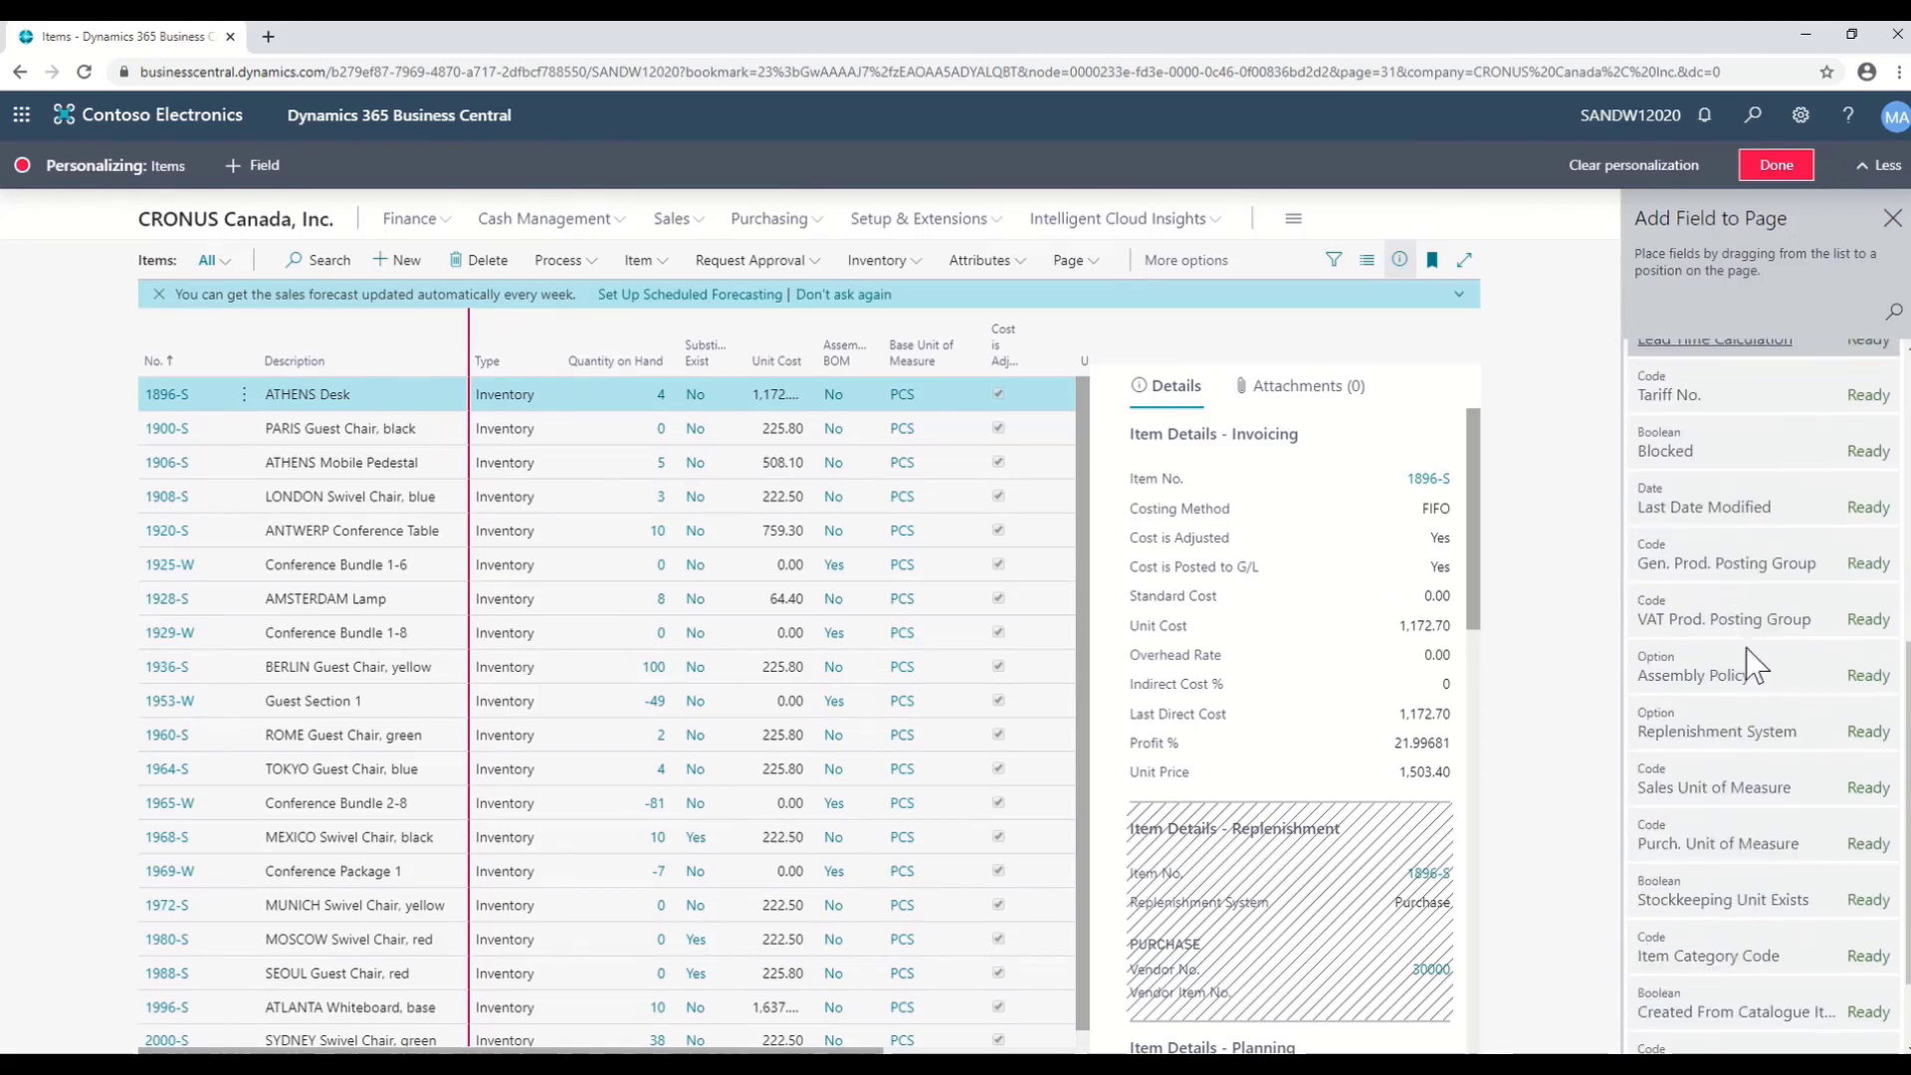
scroll(1749, 652, "down", 1)
left_click_drag(1749, 647, 571, 379)
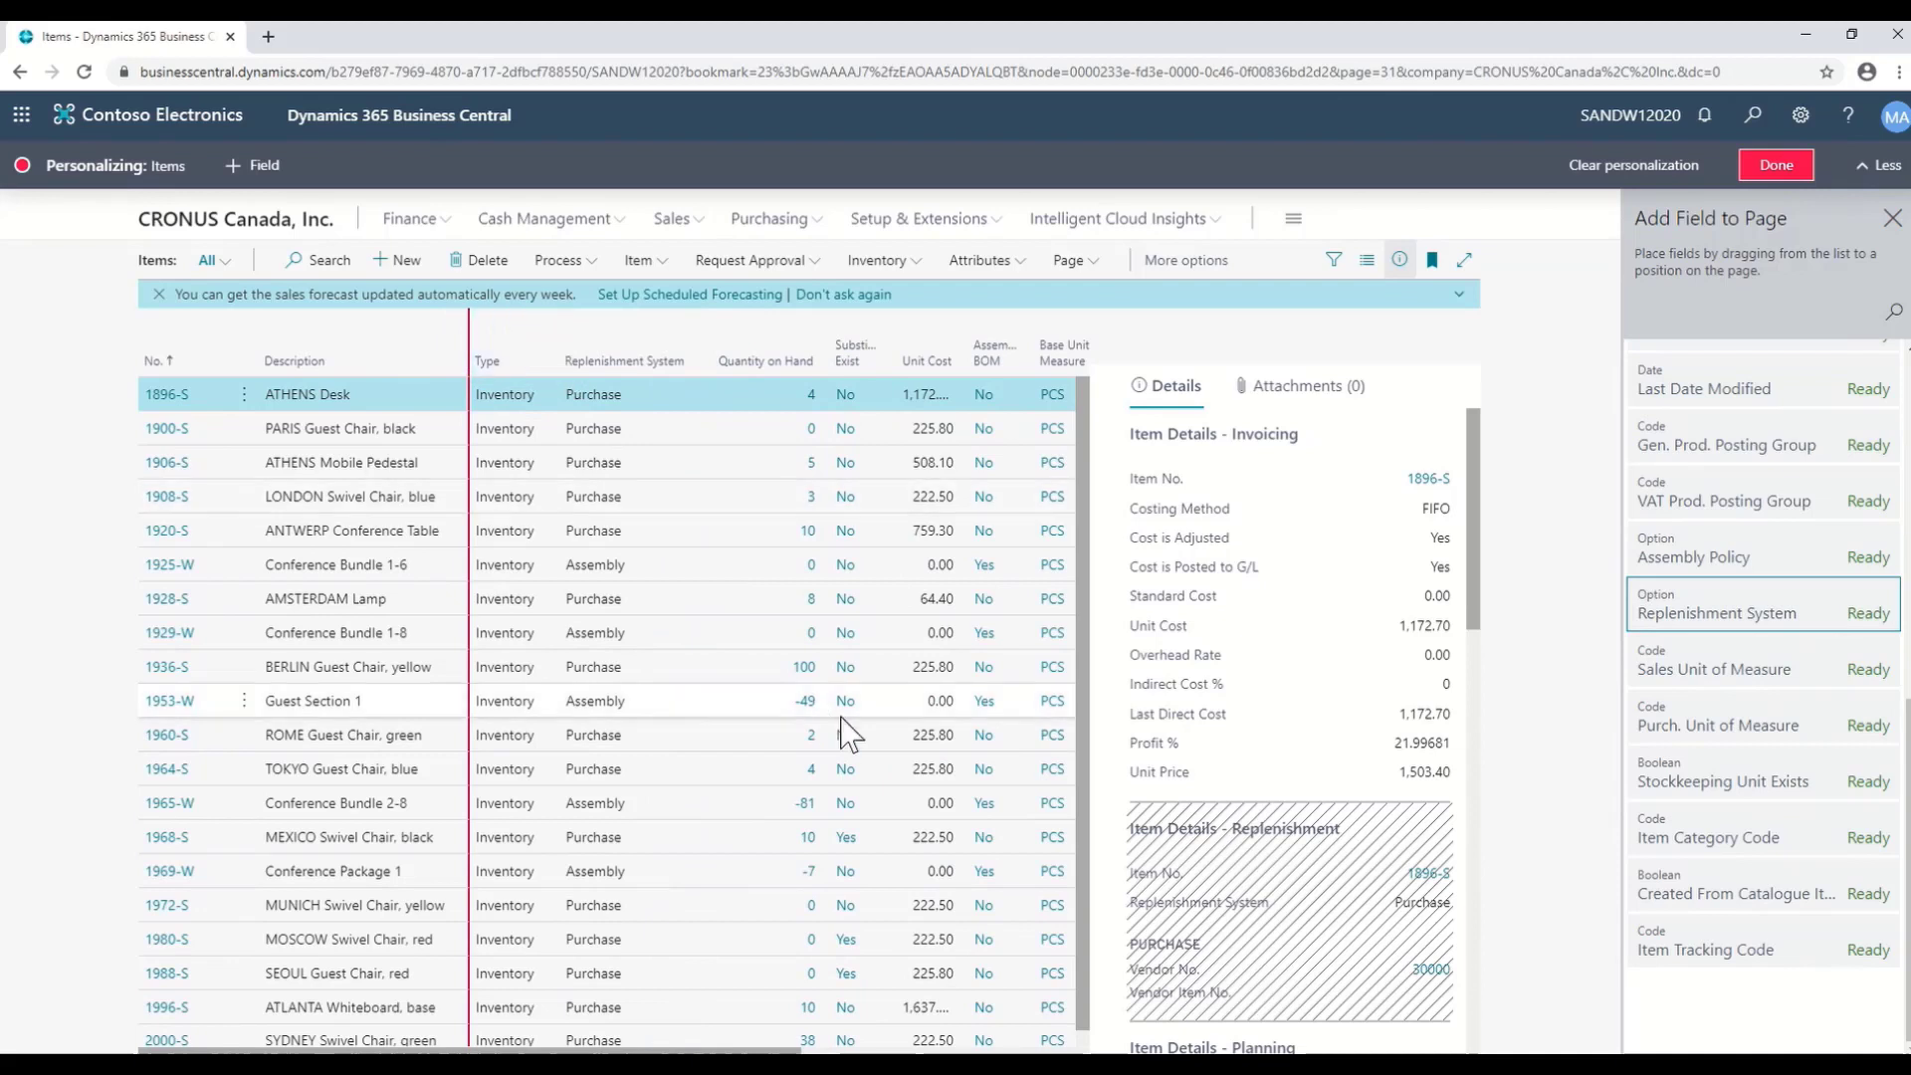
mouse_move(648, 377)
left_mouse_down()
mouse_move(709, 350)
mouse_move(697, 361)
mouse_move(860, 379)
left_mouse_up()
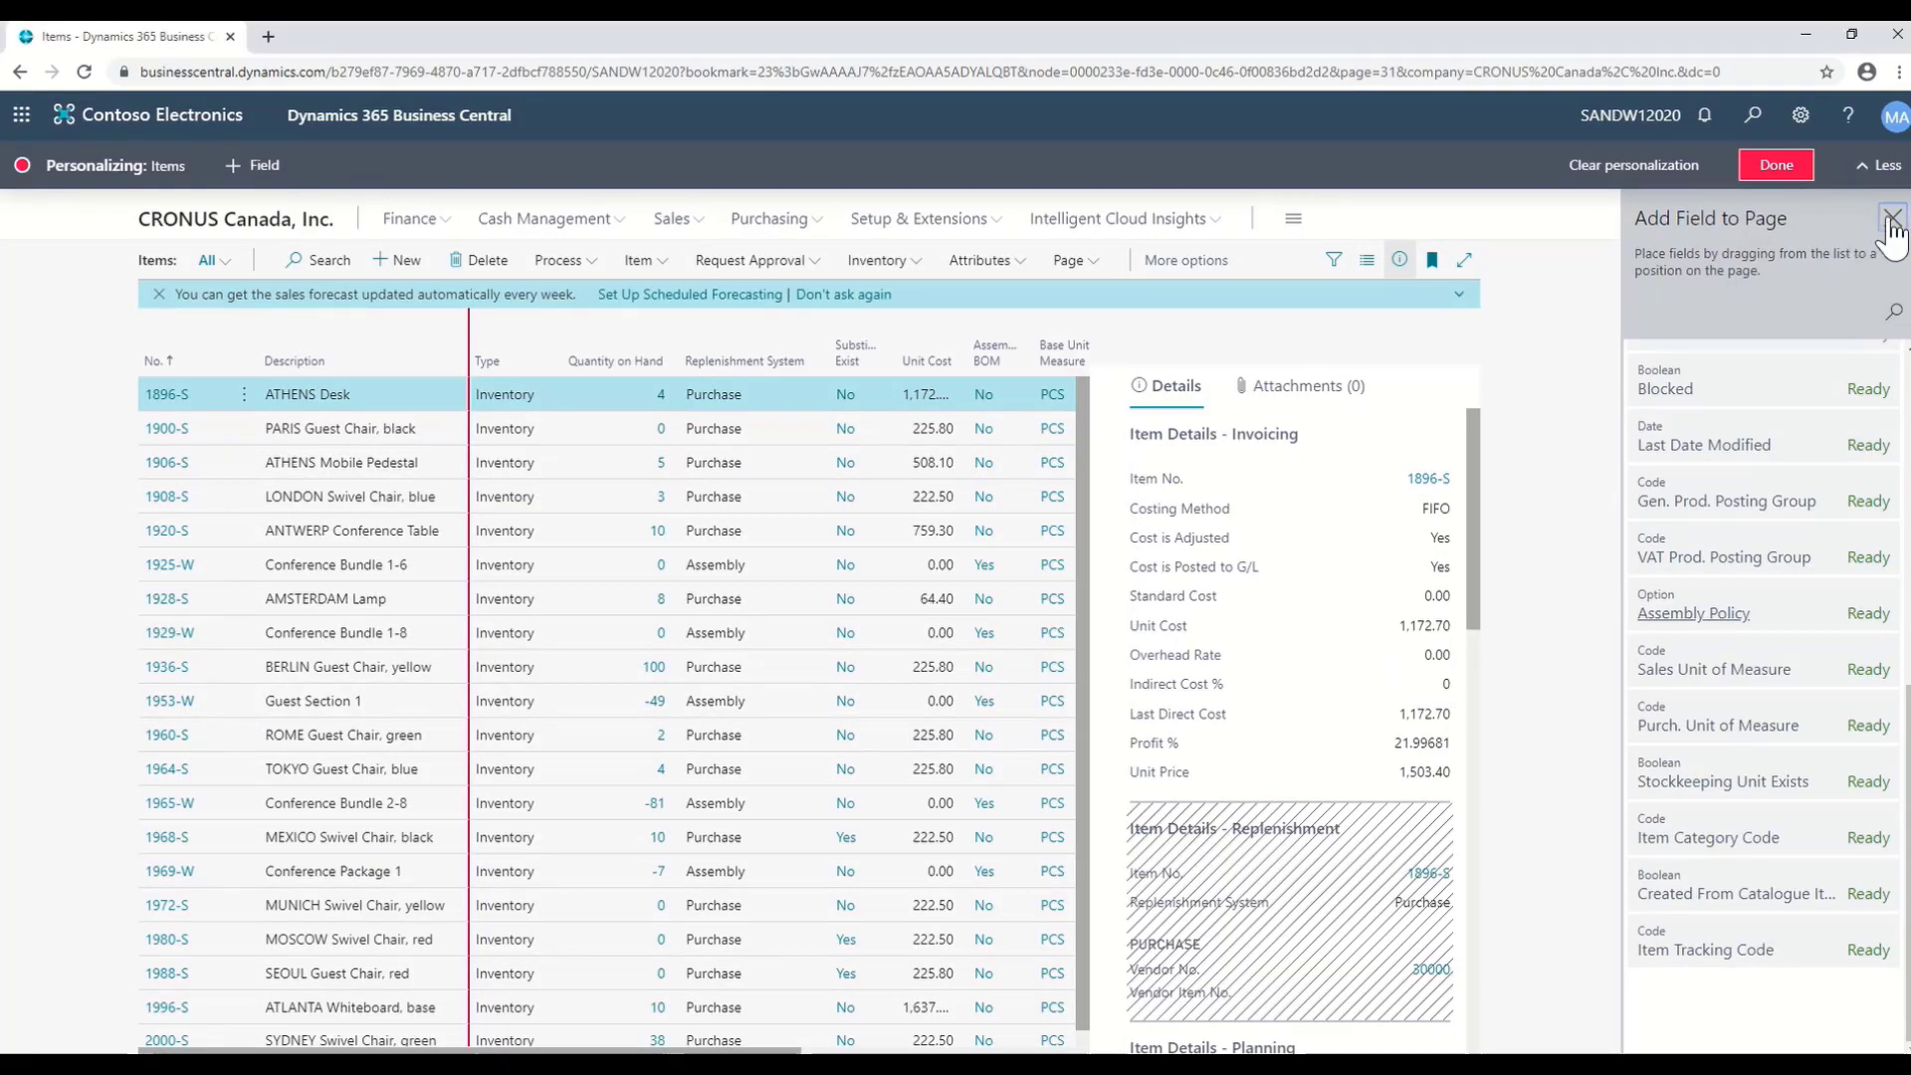
left_click(1891, 219)
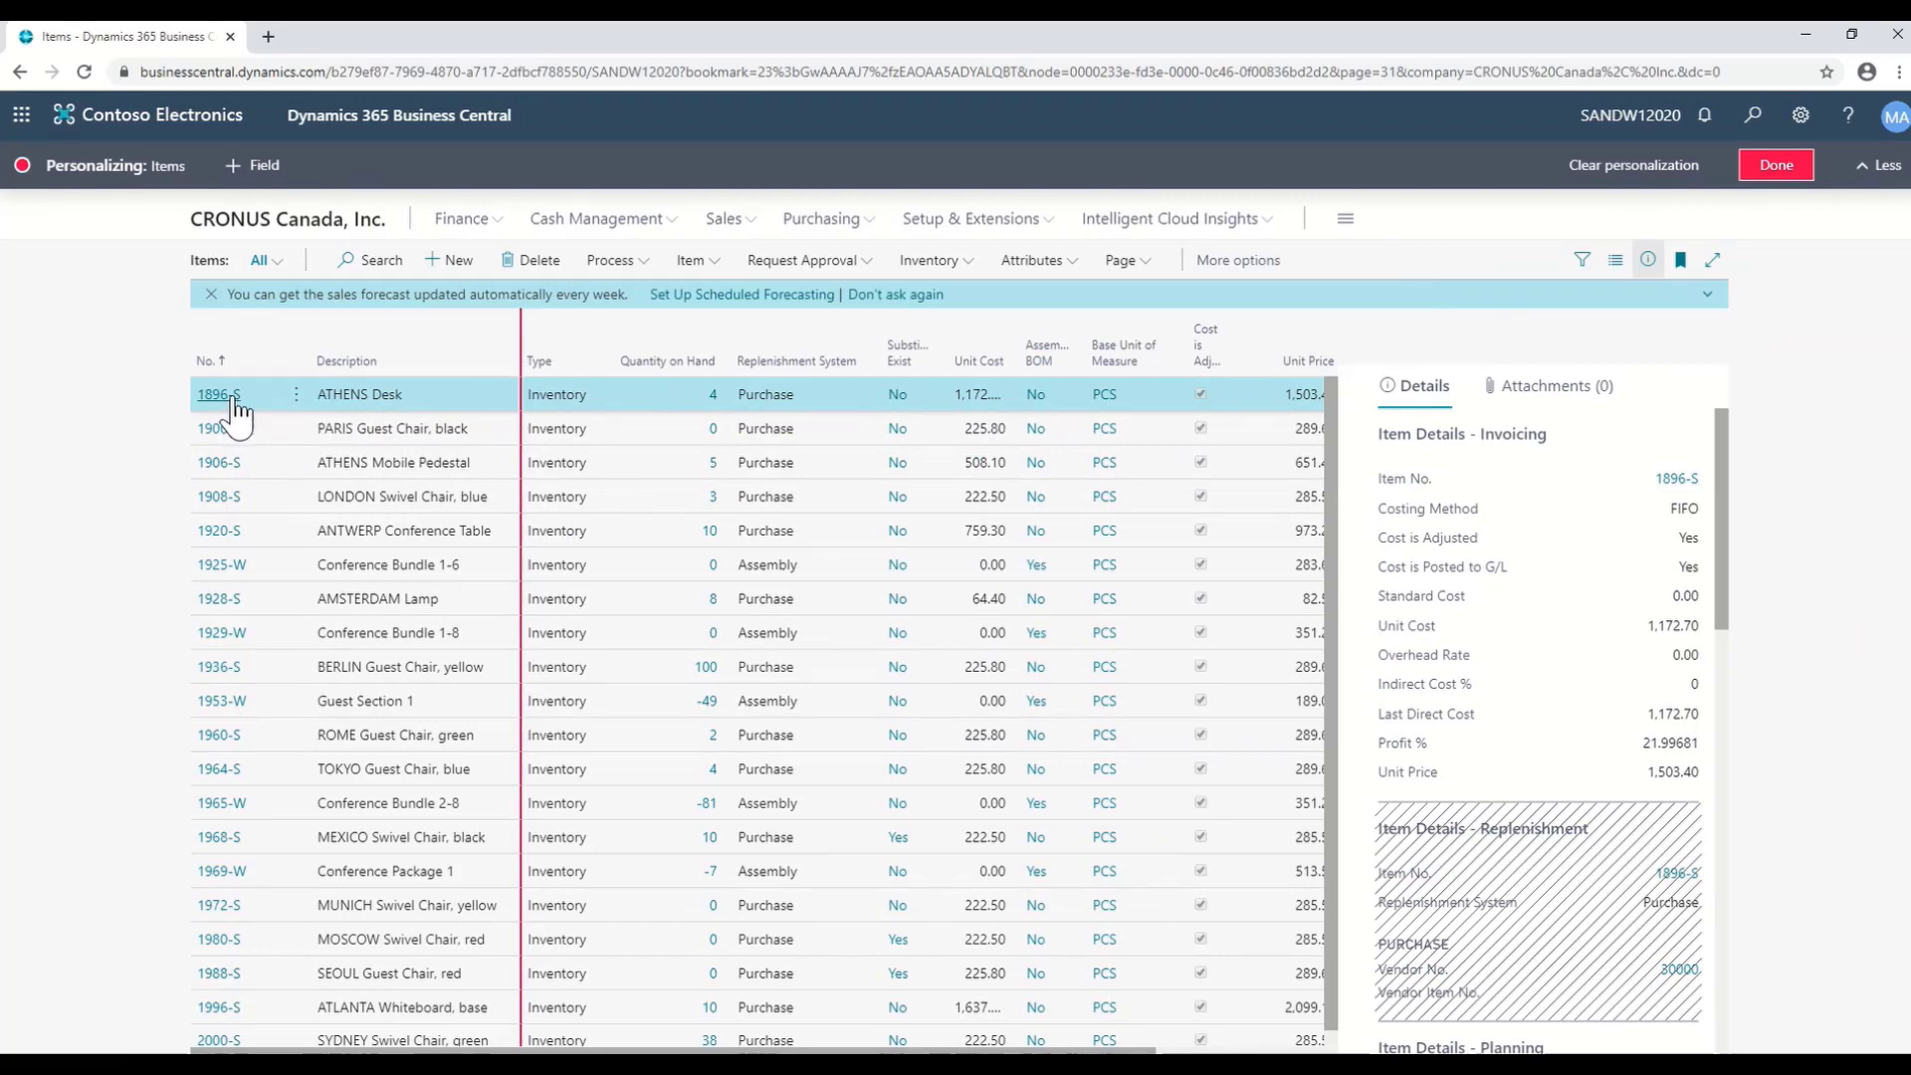
- Open the 1896-S ATHENS Desk item card and show the Description field's personalization menu
left_click(232, 397)
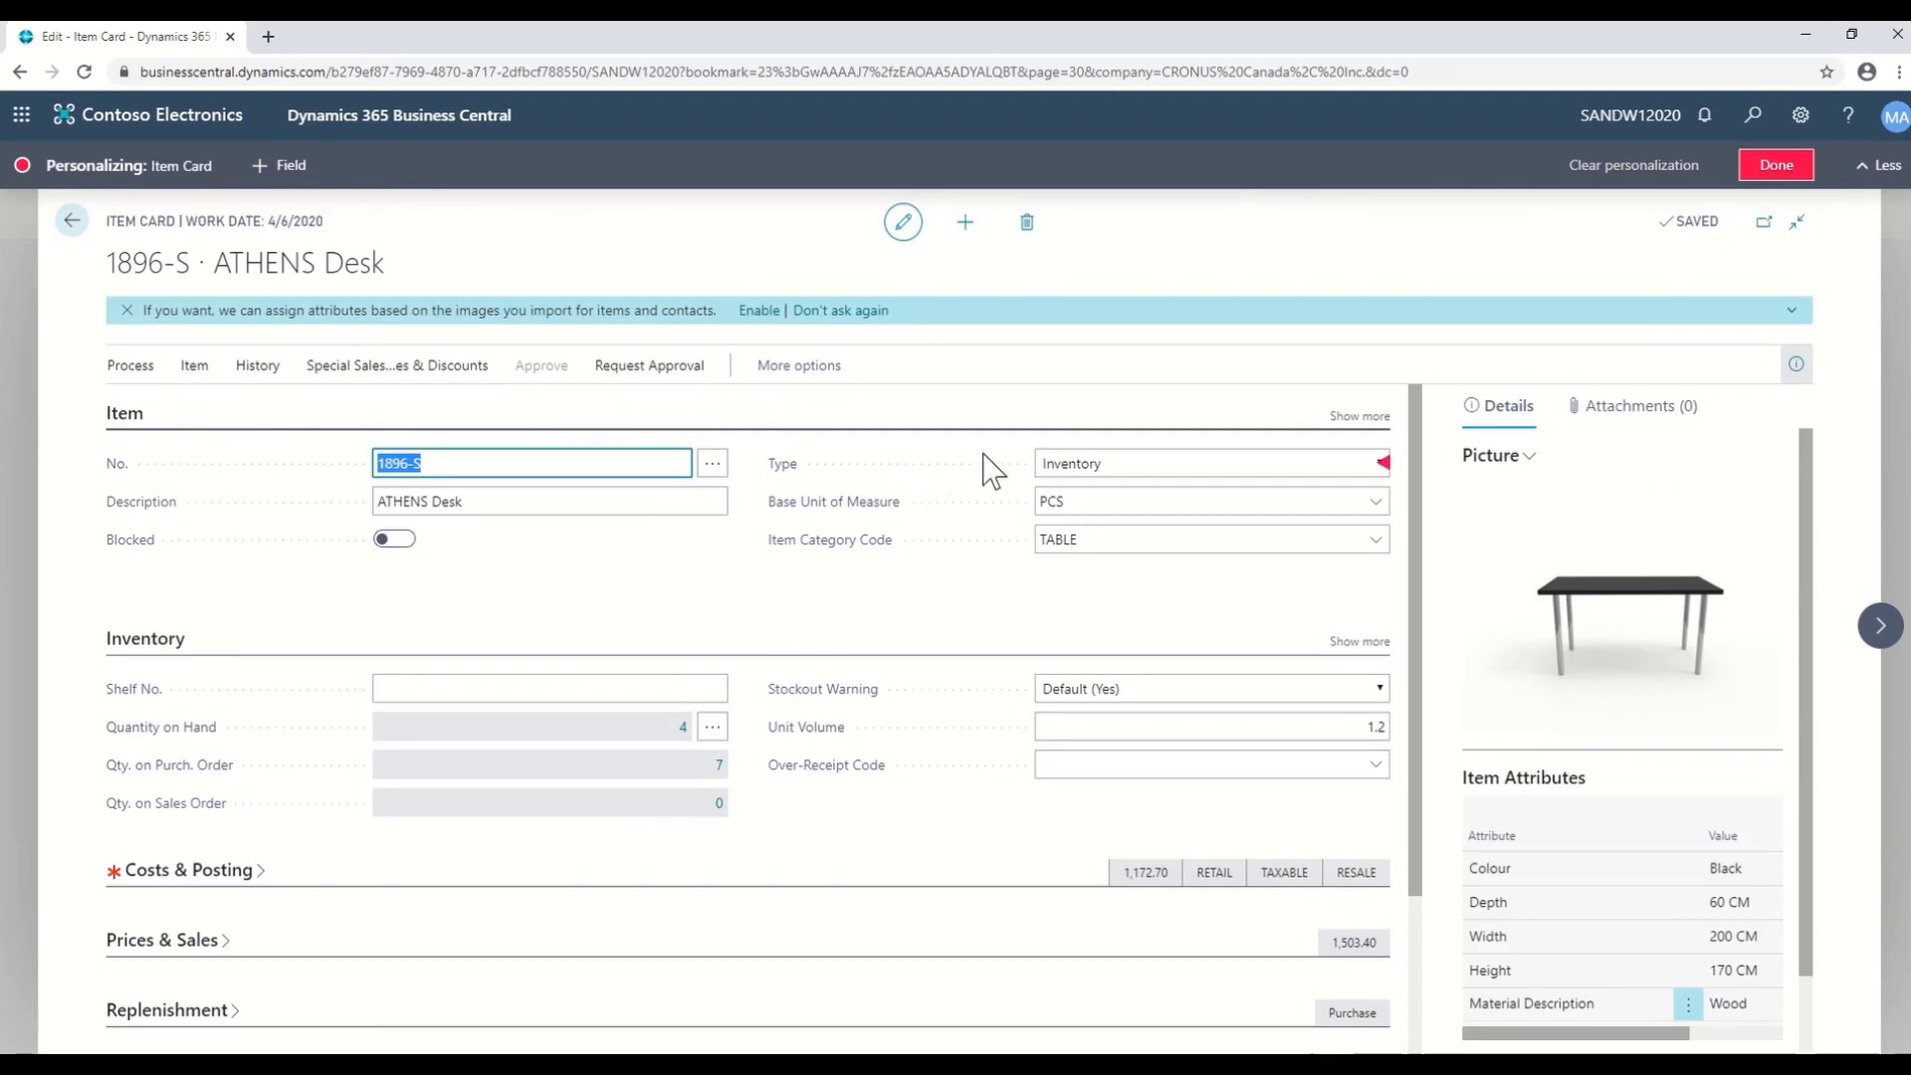
left_click(722, 500)
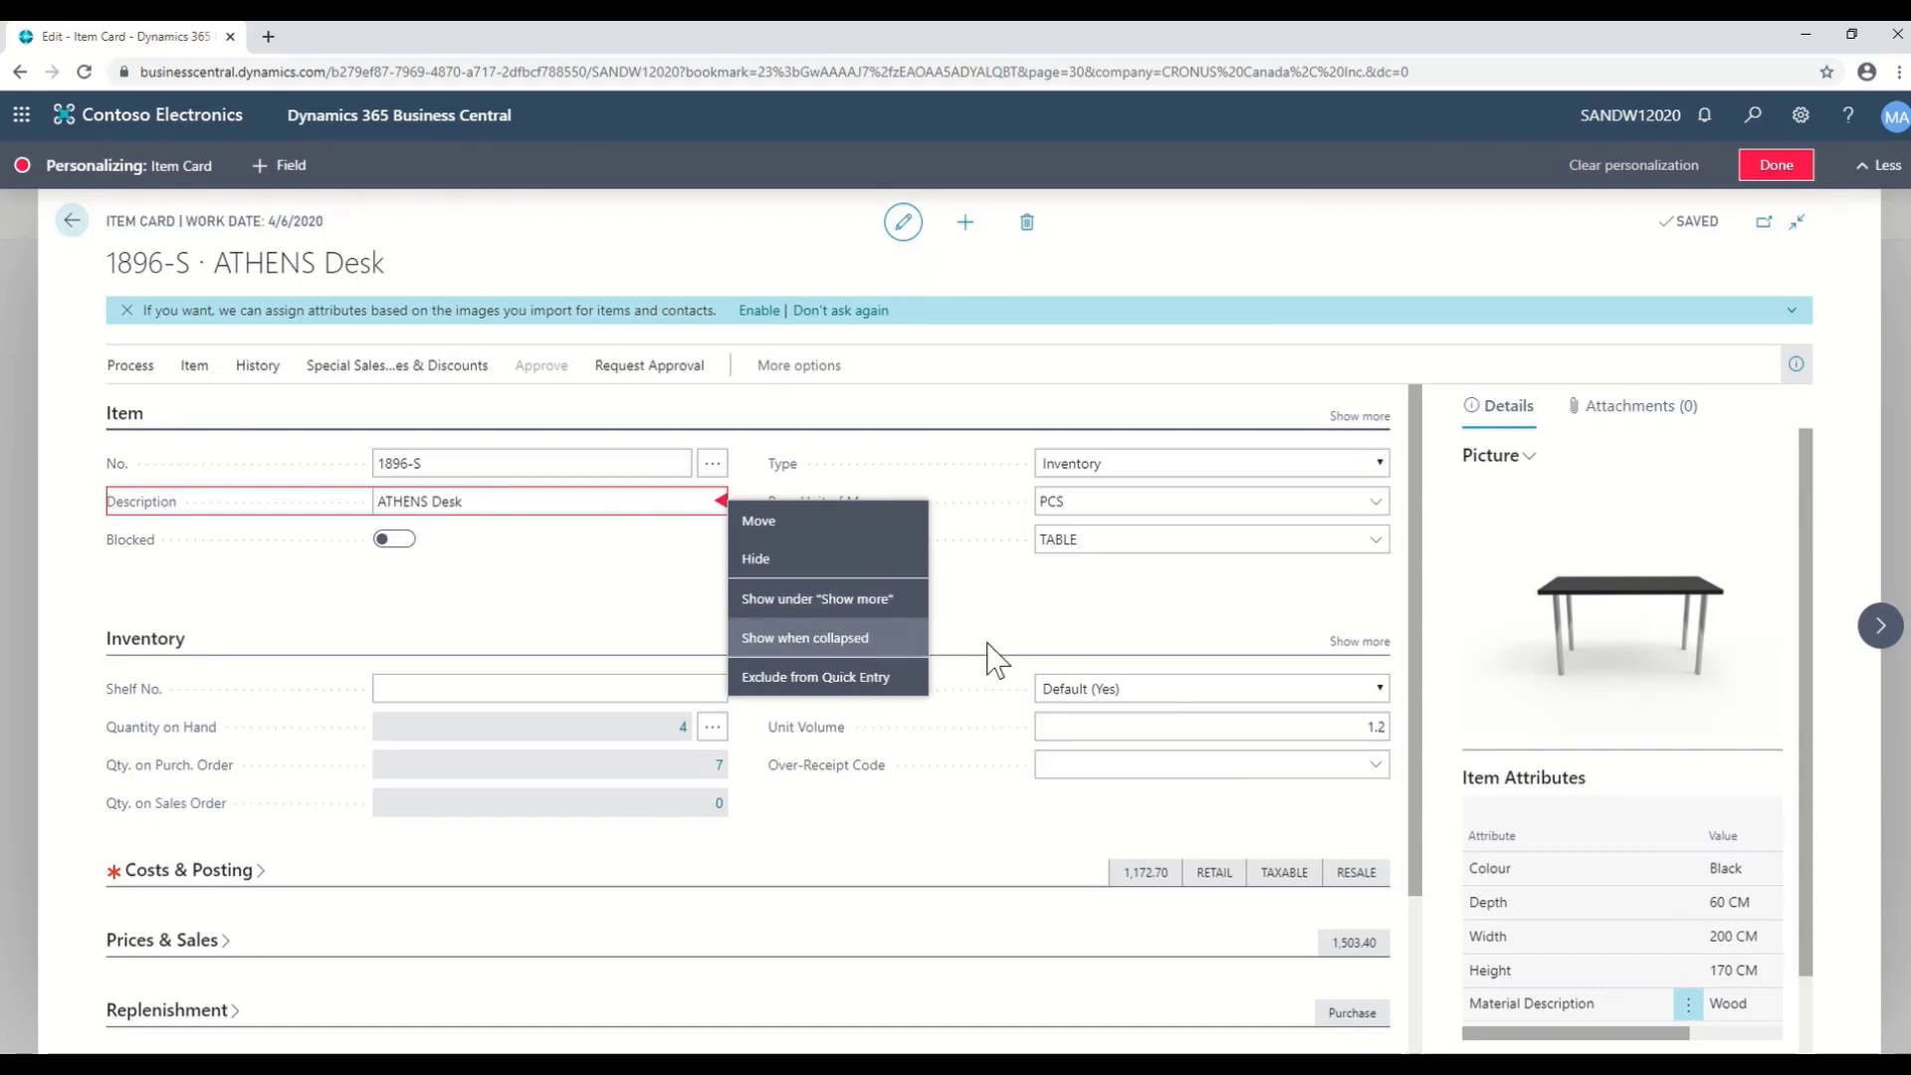
- Set Description to 'Show when collapsed' and verify it in the collapsed Item summary
left_click(1350, 440)
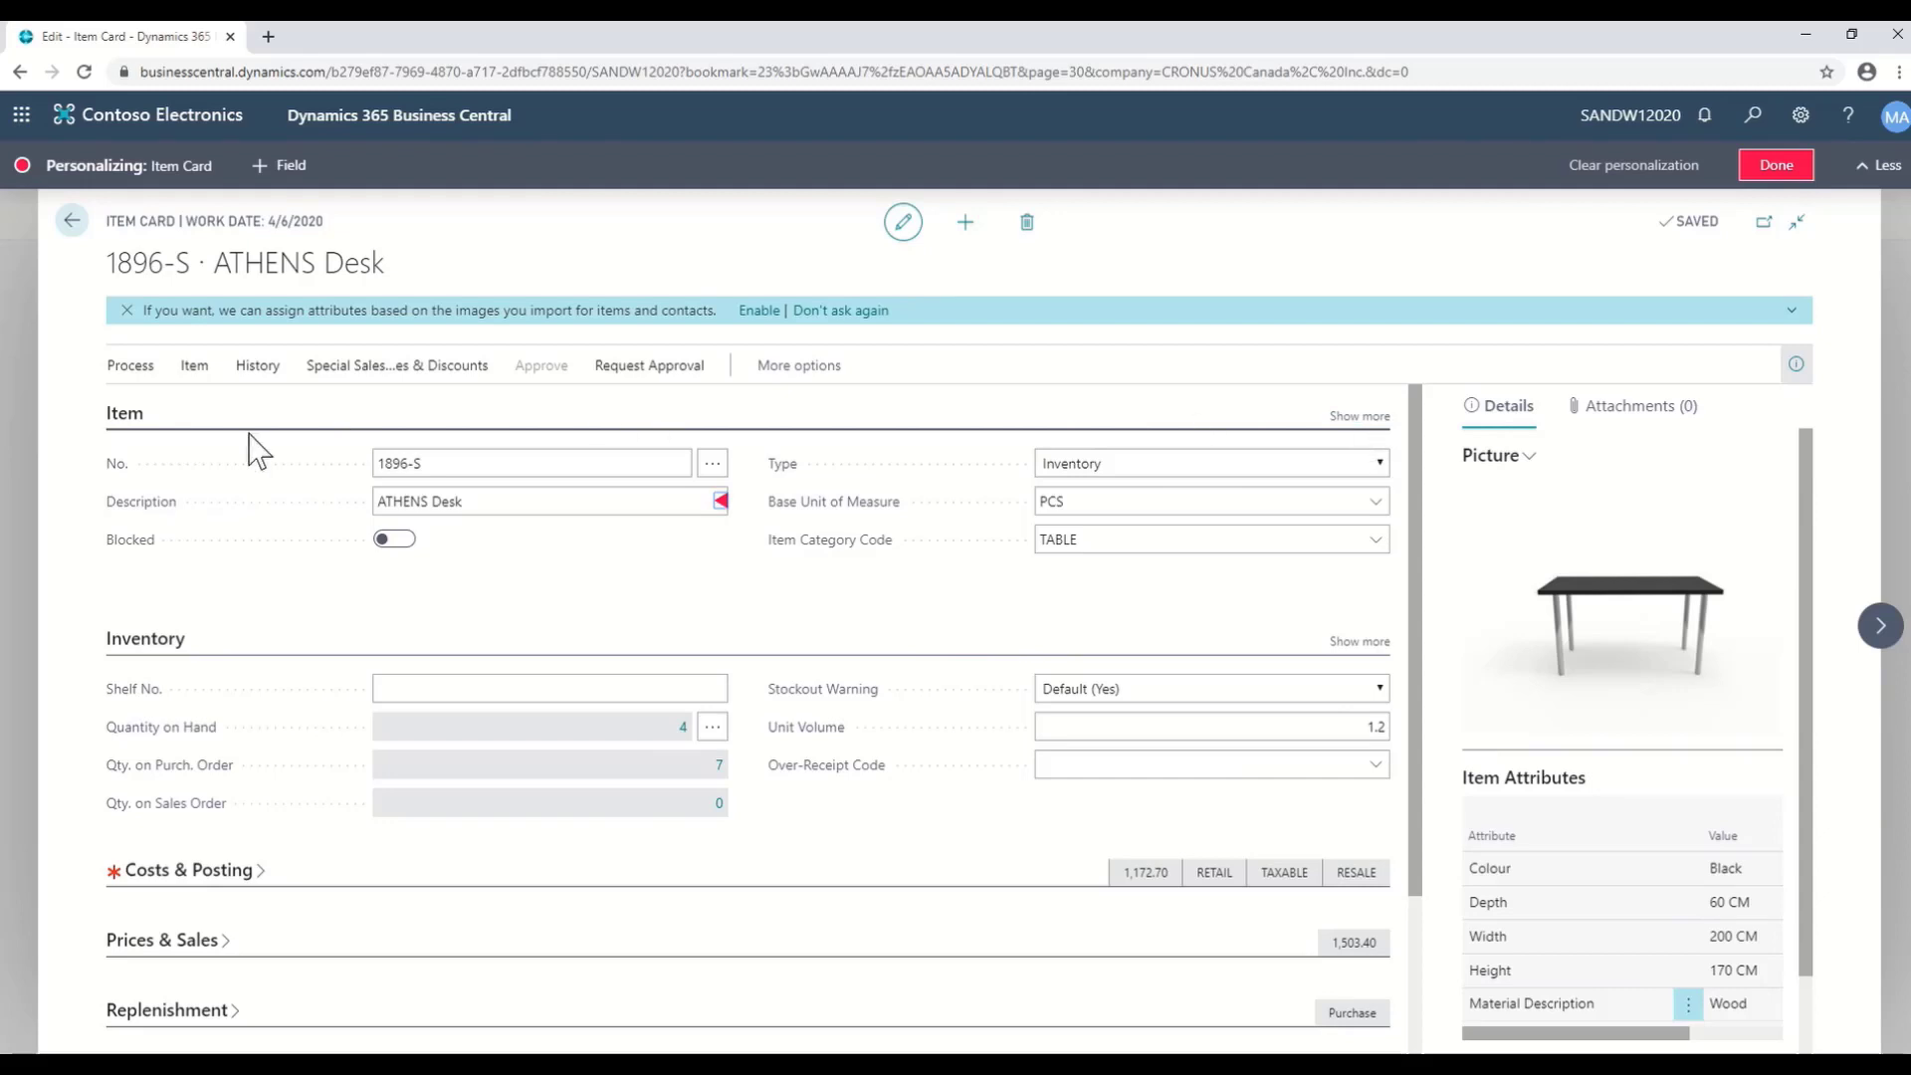
left_click(117, 423)
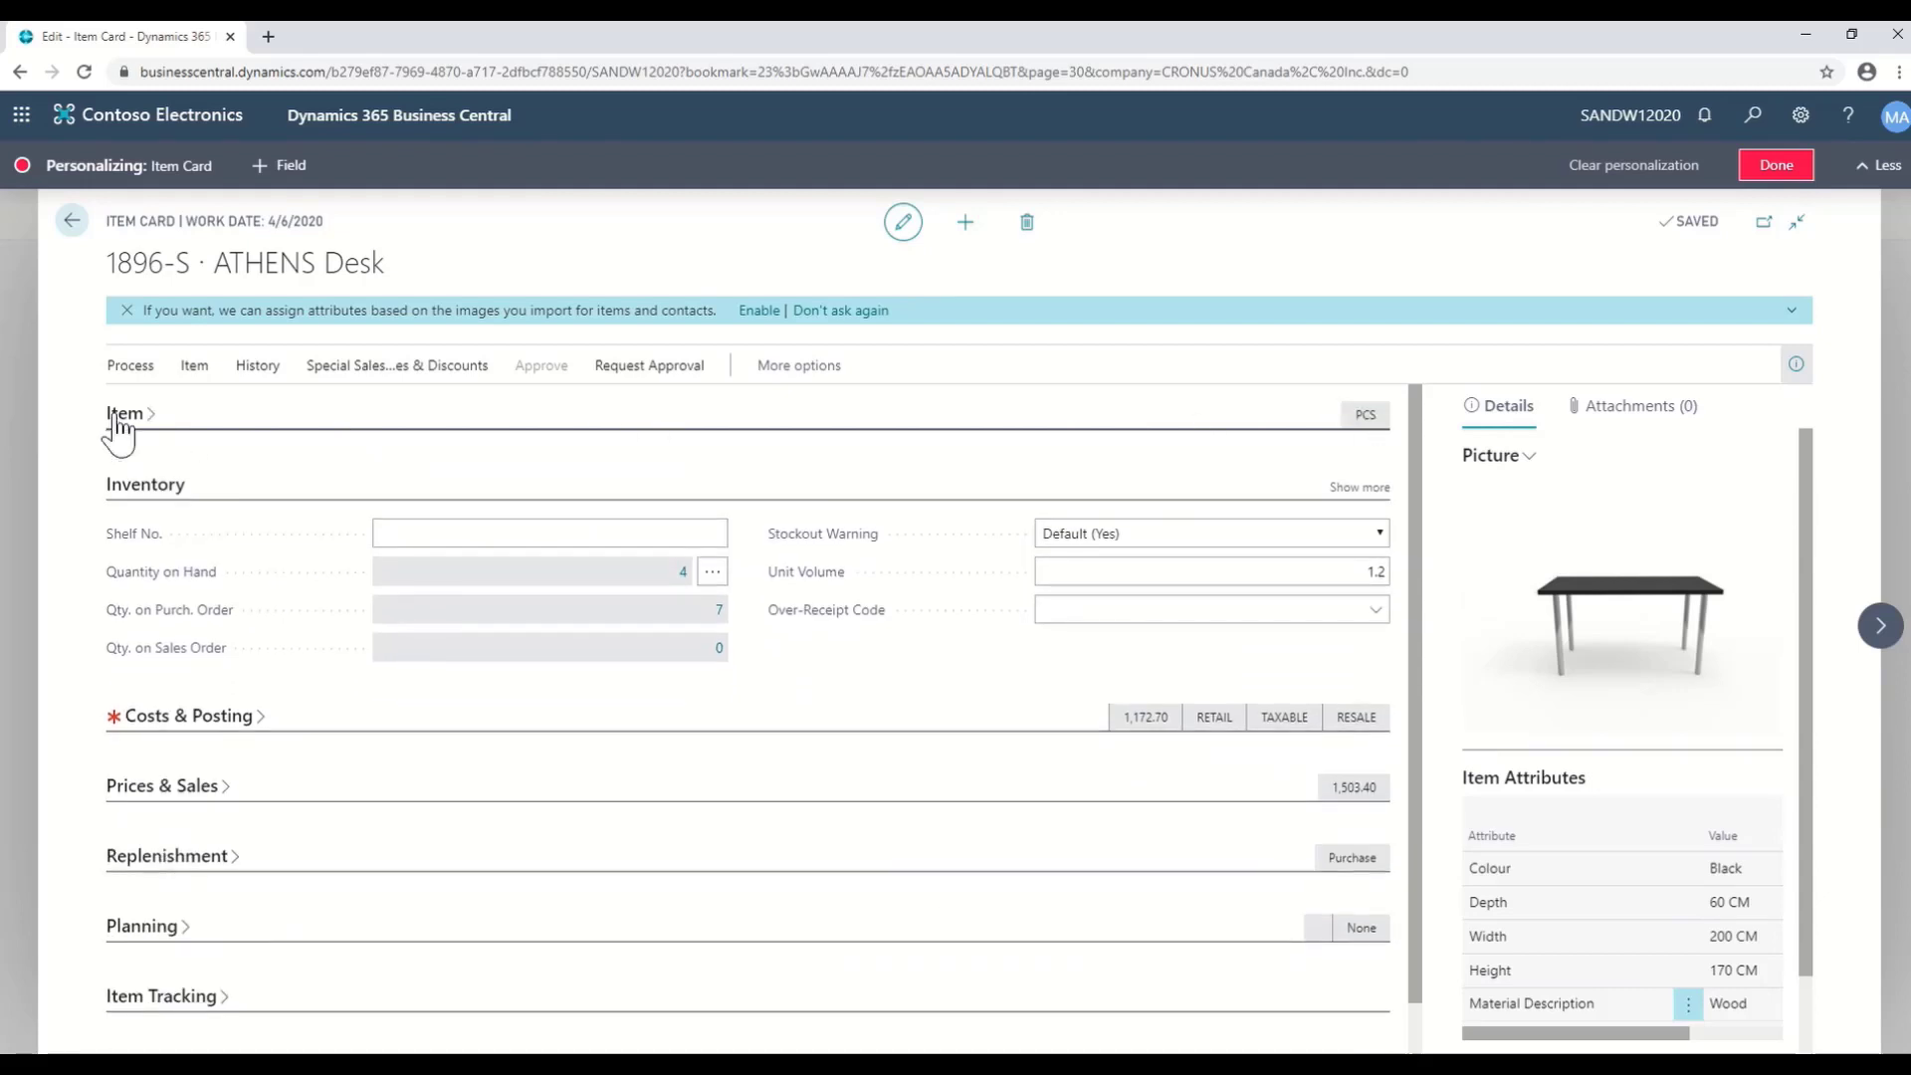
left_click(156, 495)
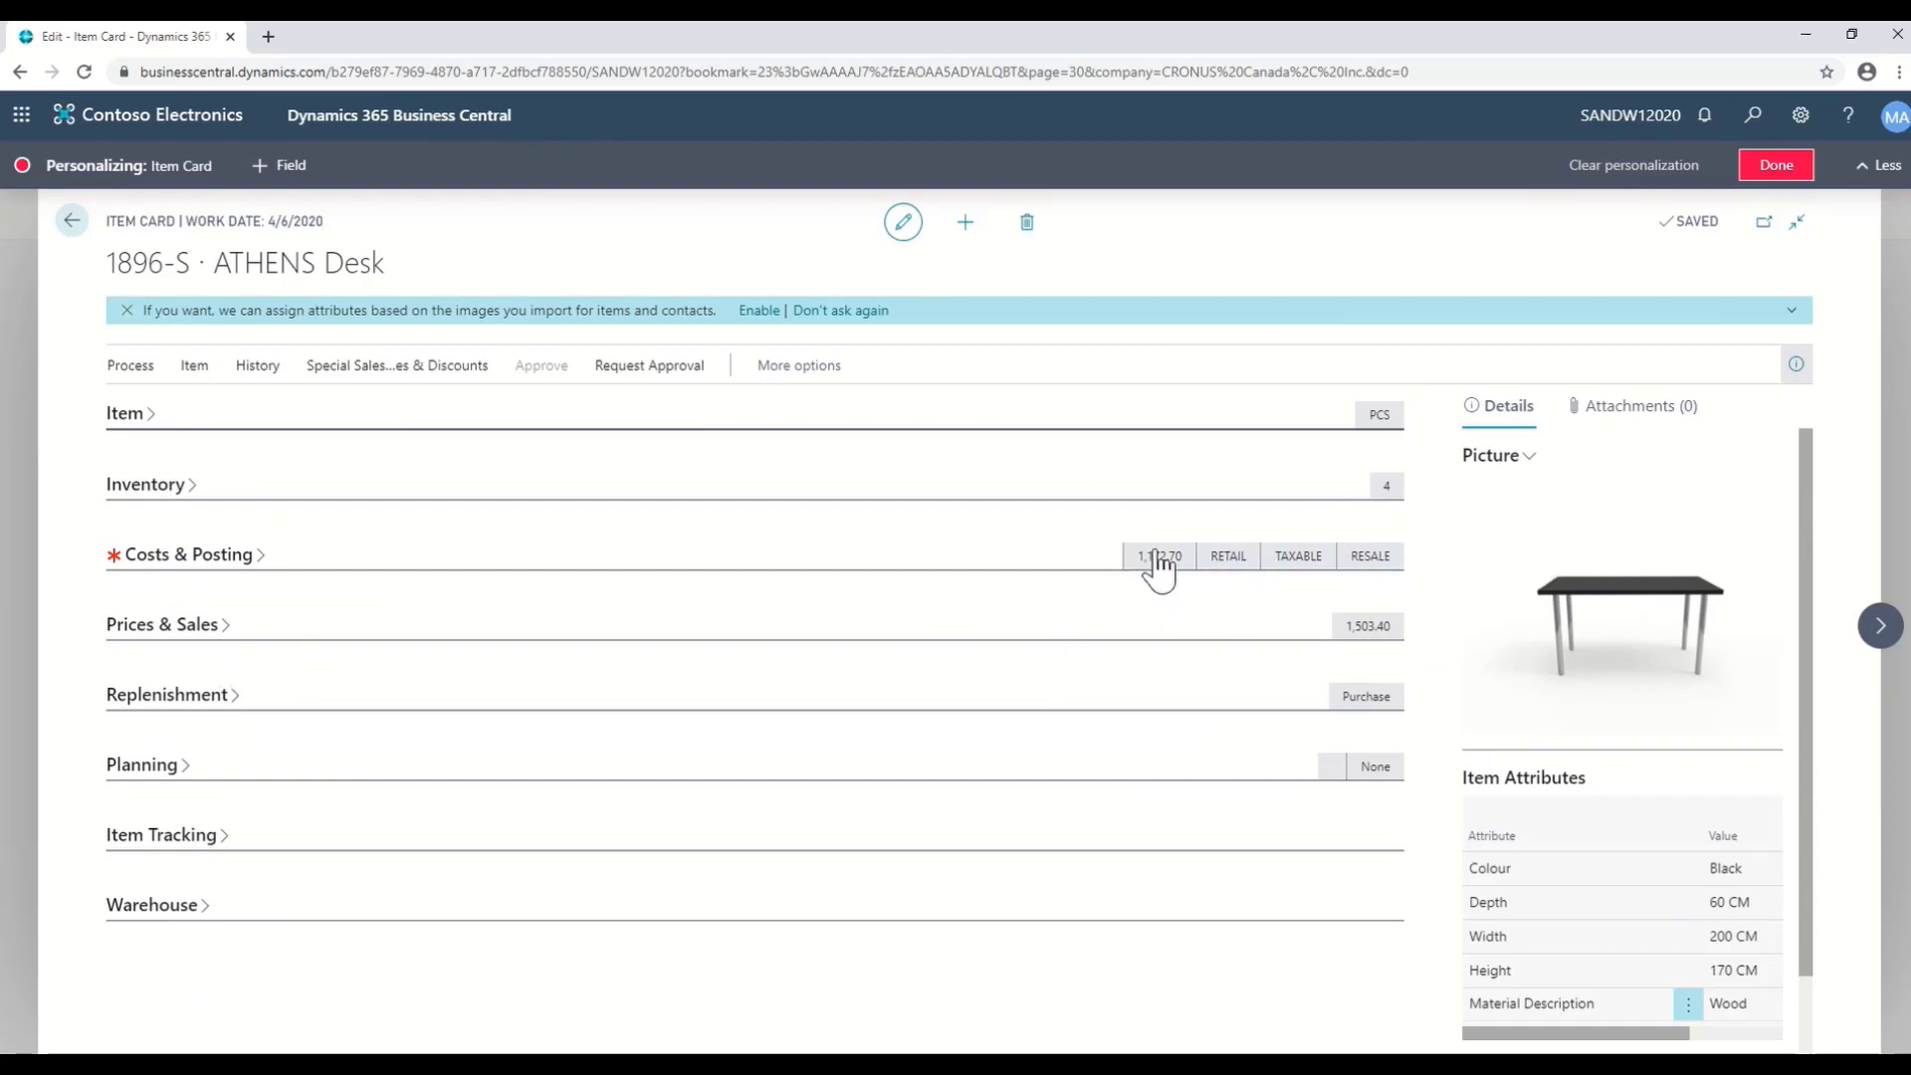
left_click(127, 415)
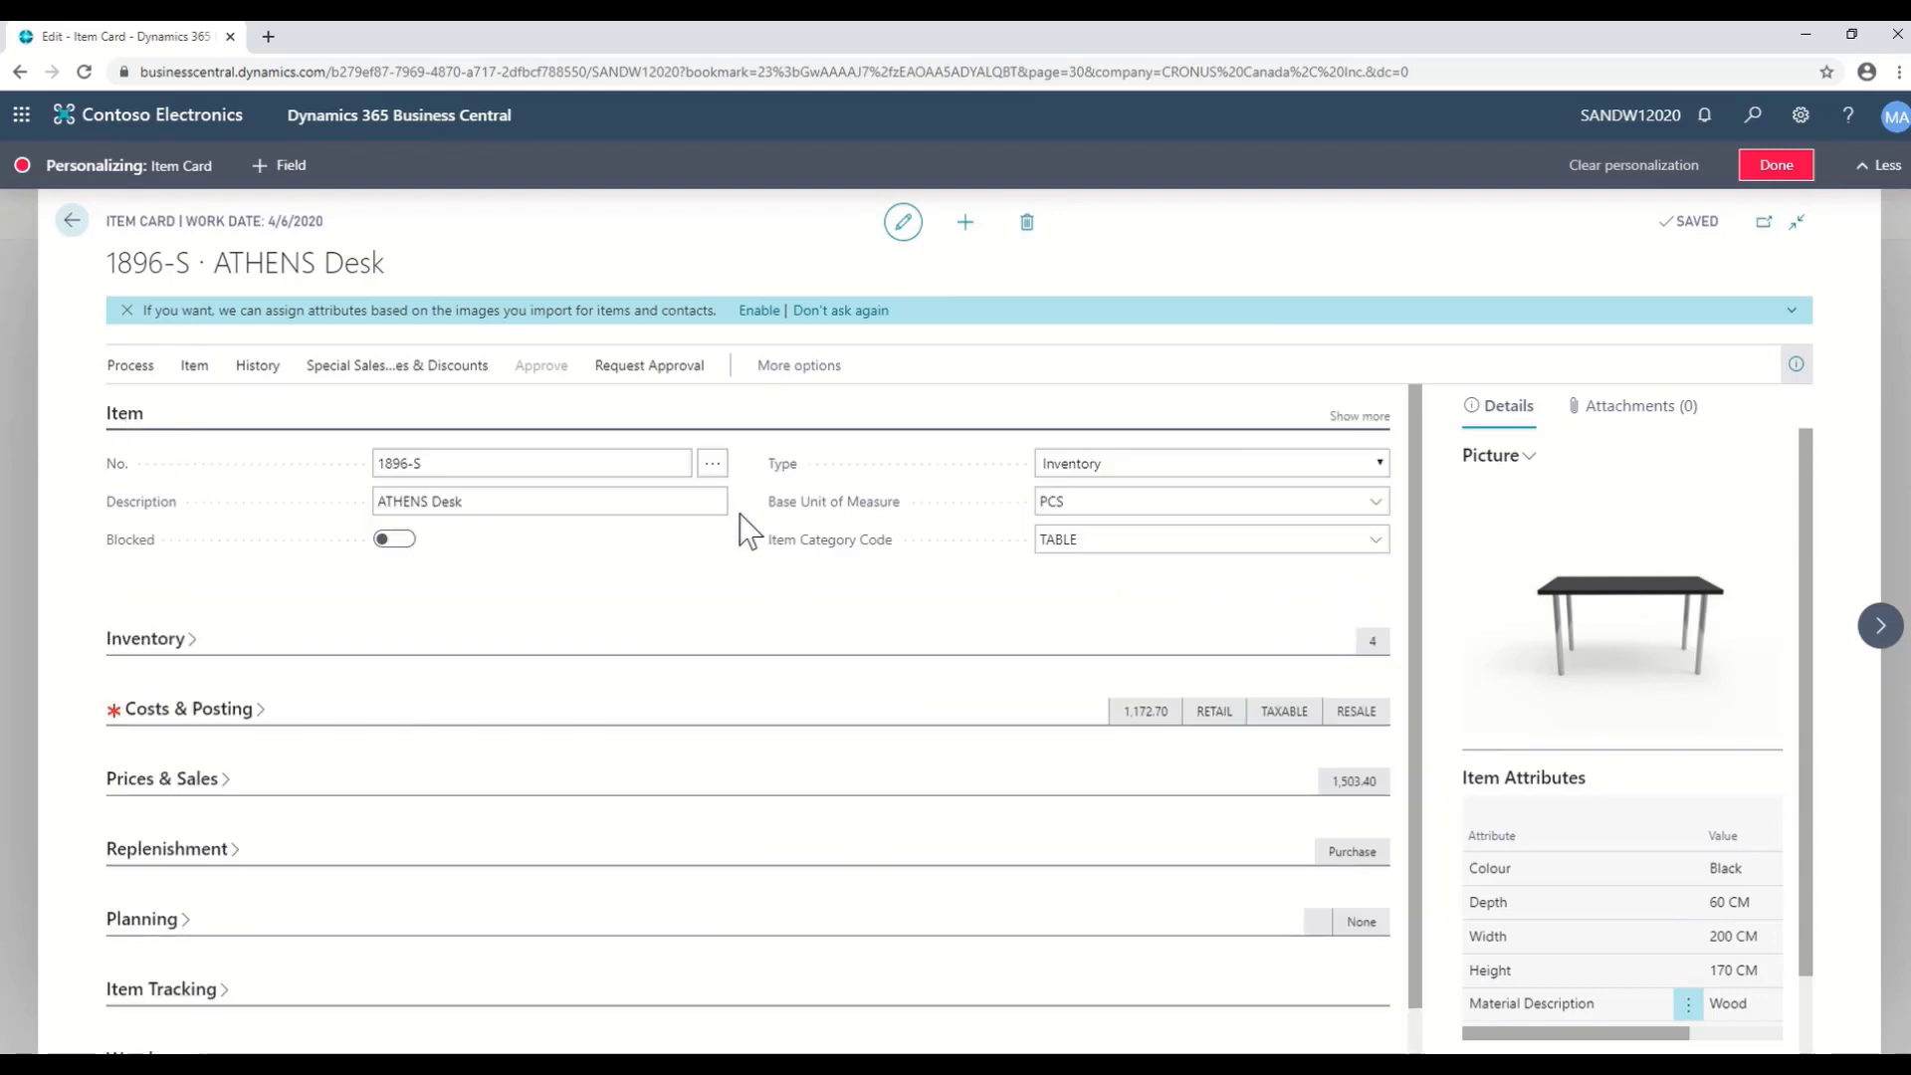
left_click(724, 502)
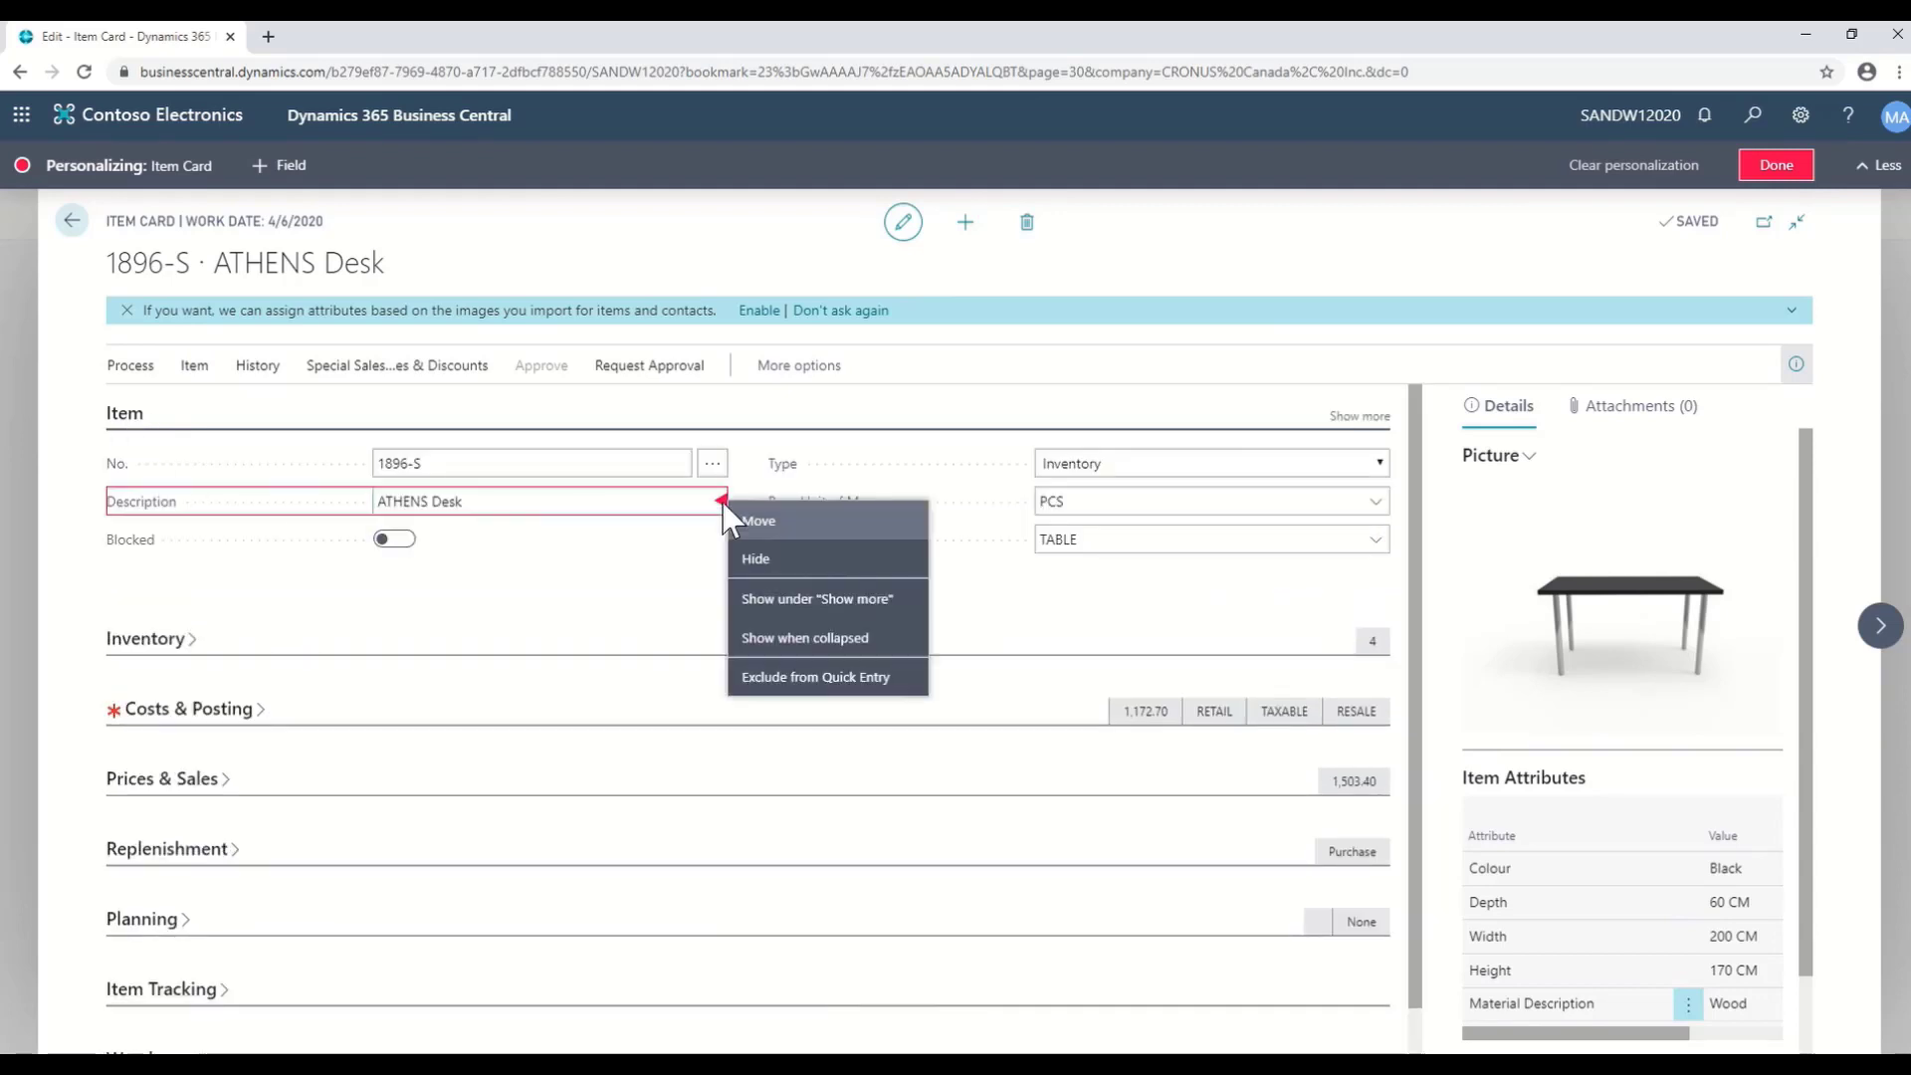
left_click(795, 639)
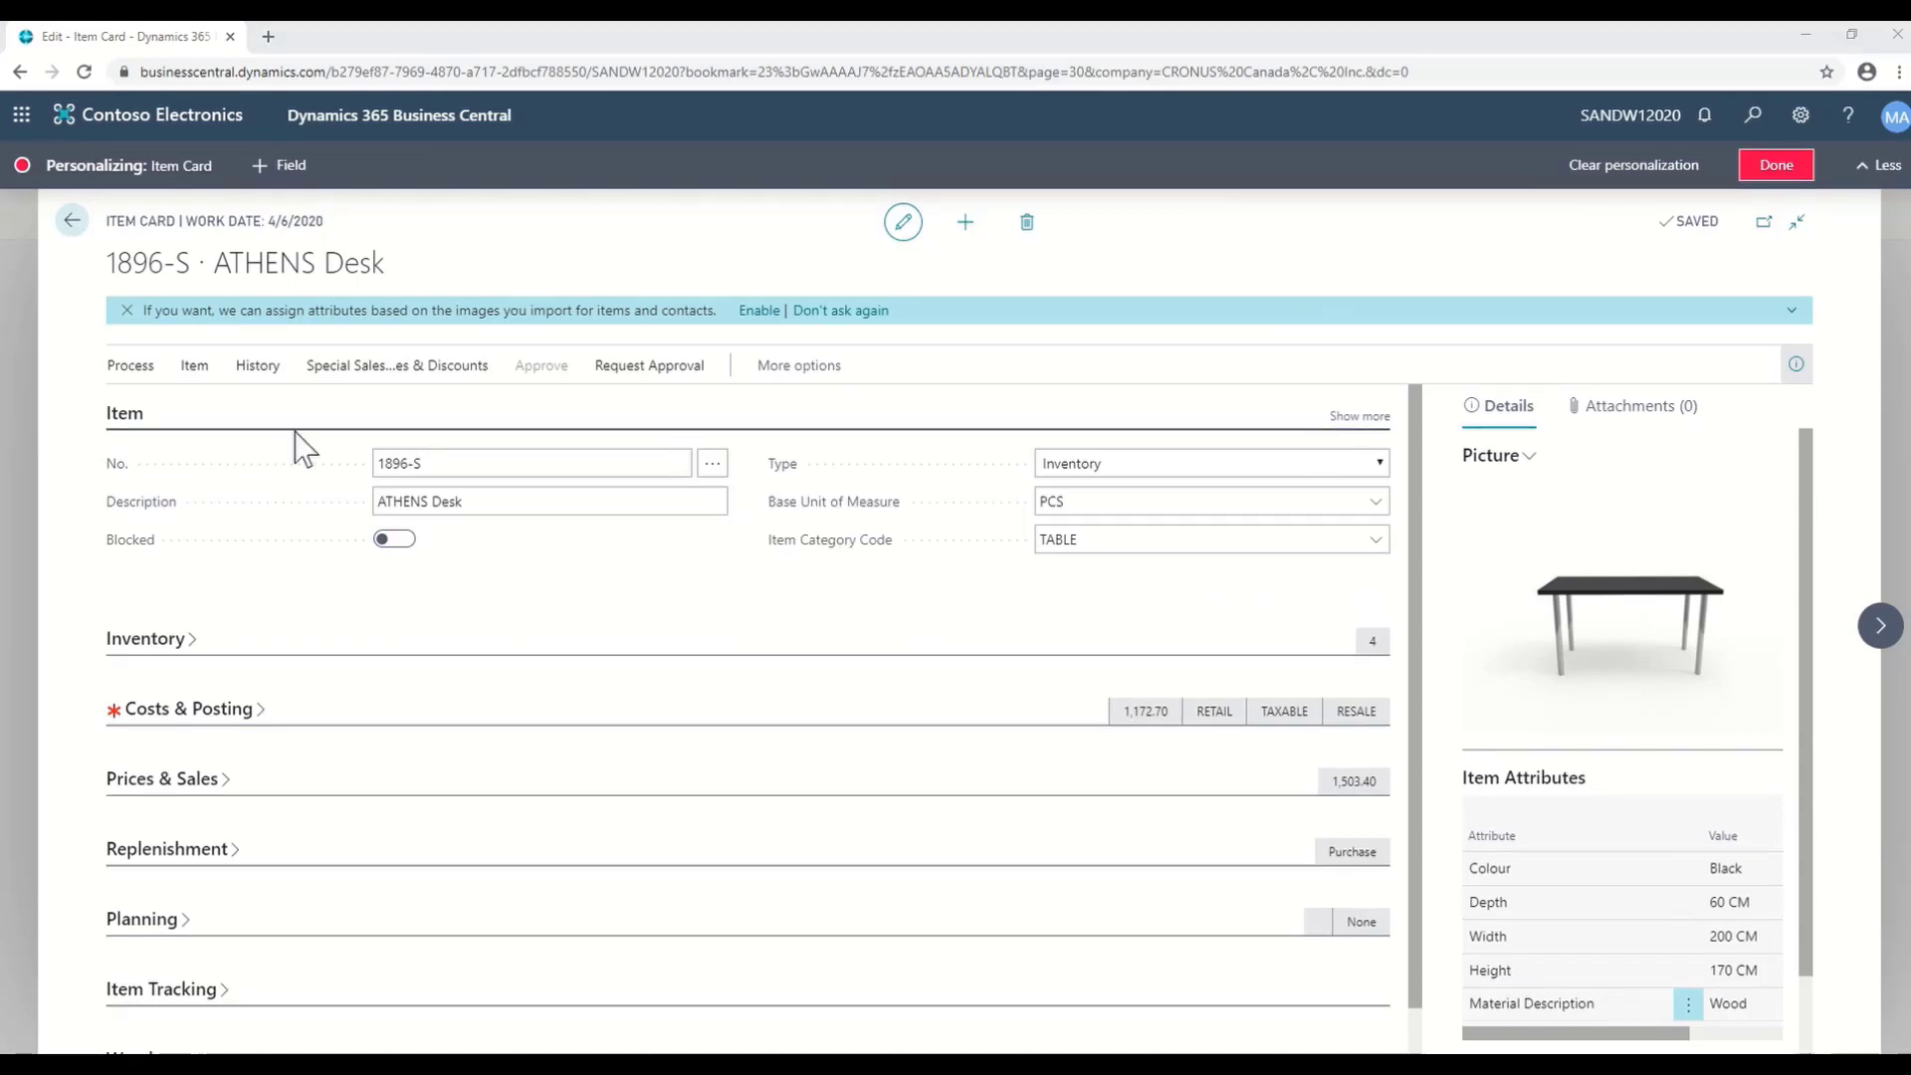
left_click(122, 418)
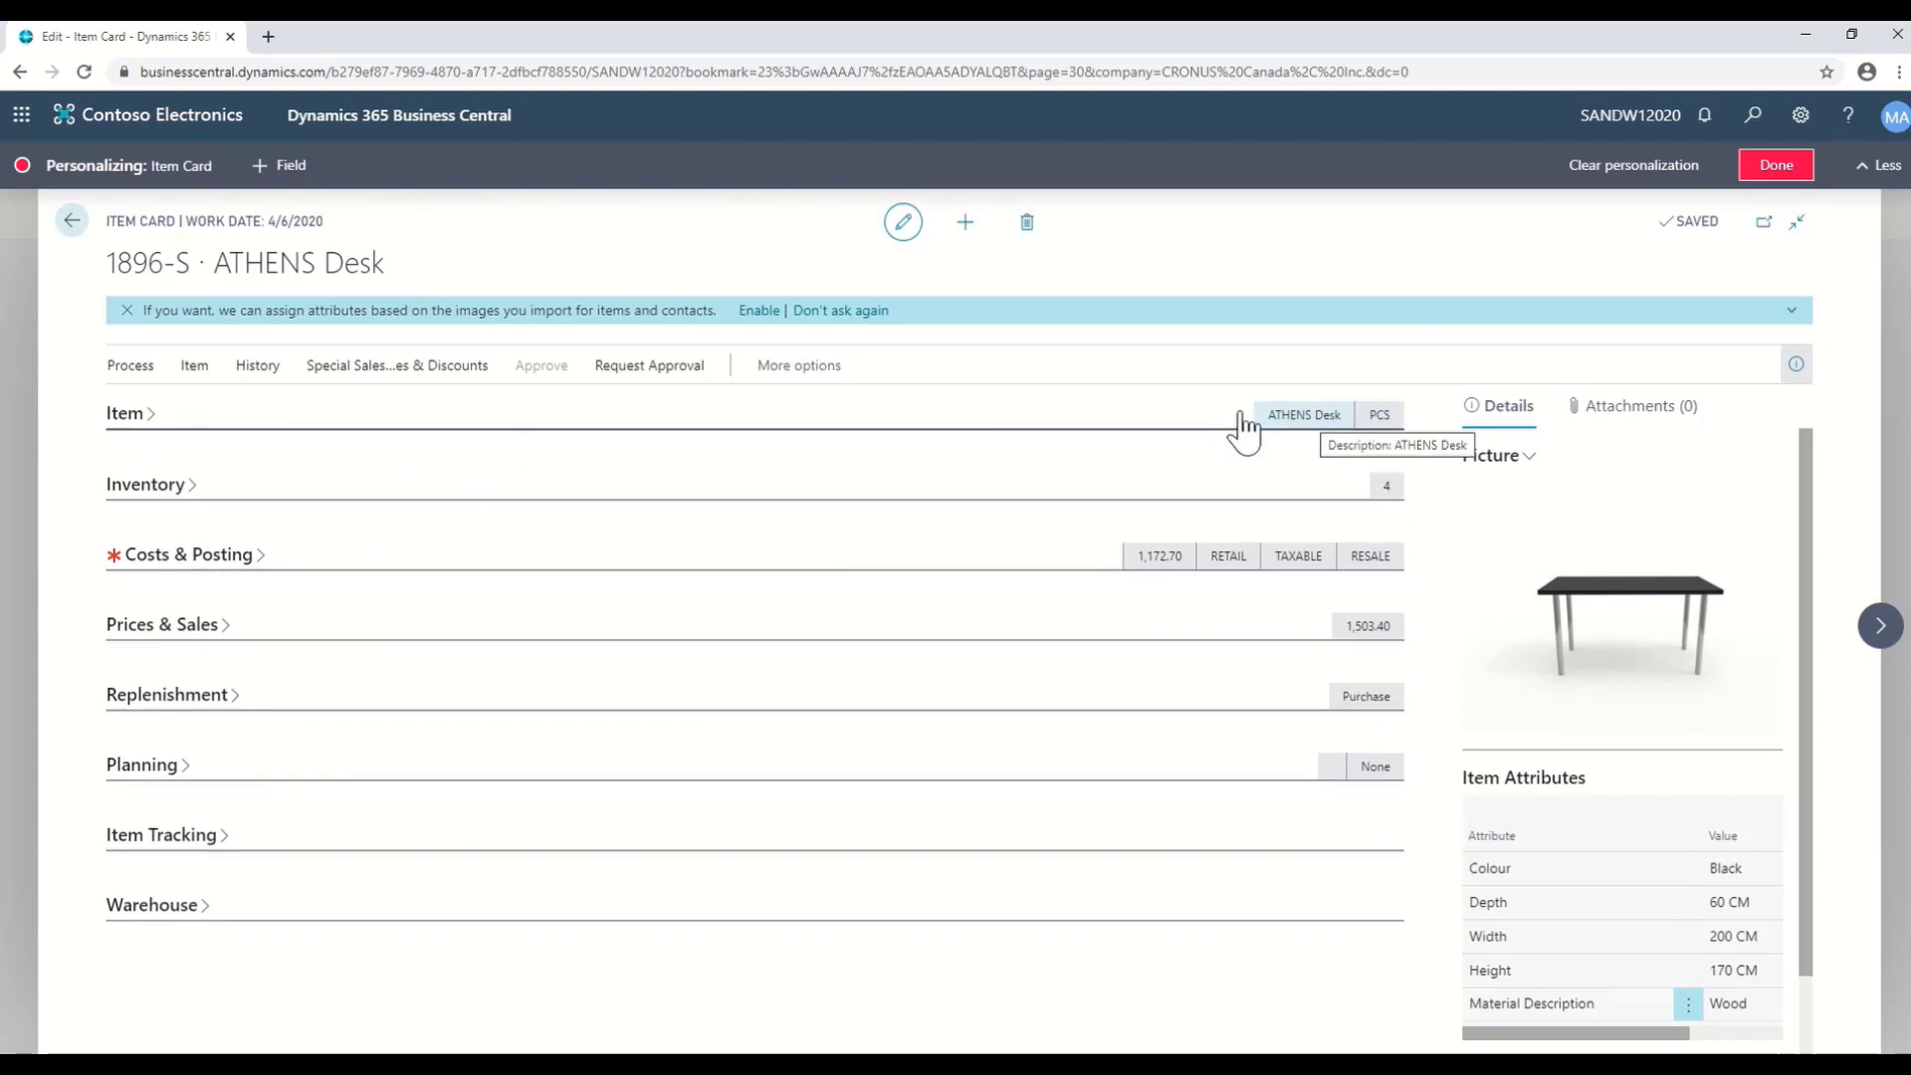
left_click(139, 420)
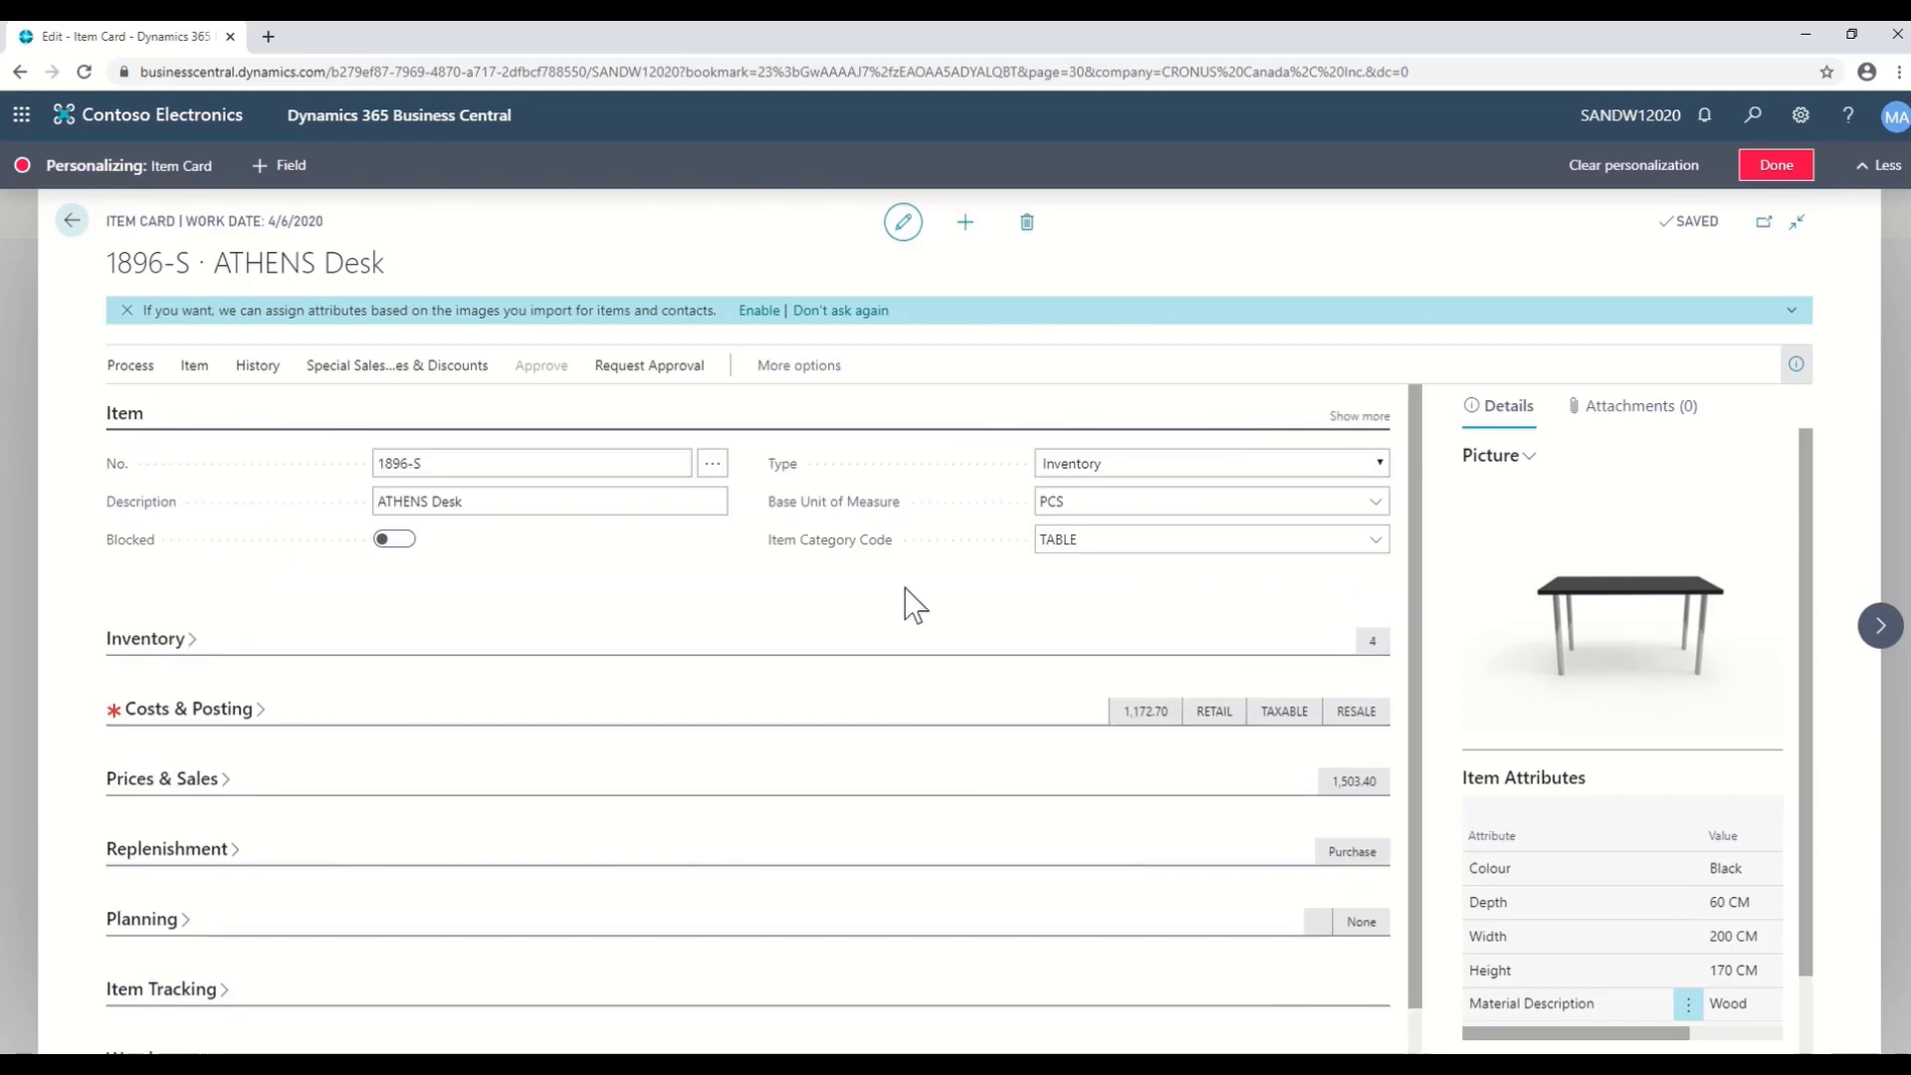
- Set the Purchasing Code field to 'Show always' among the additional Item fields
left_click(1354, 418)
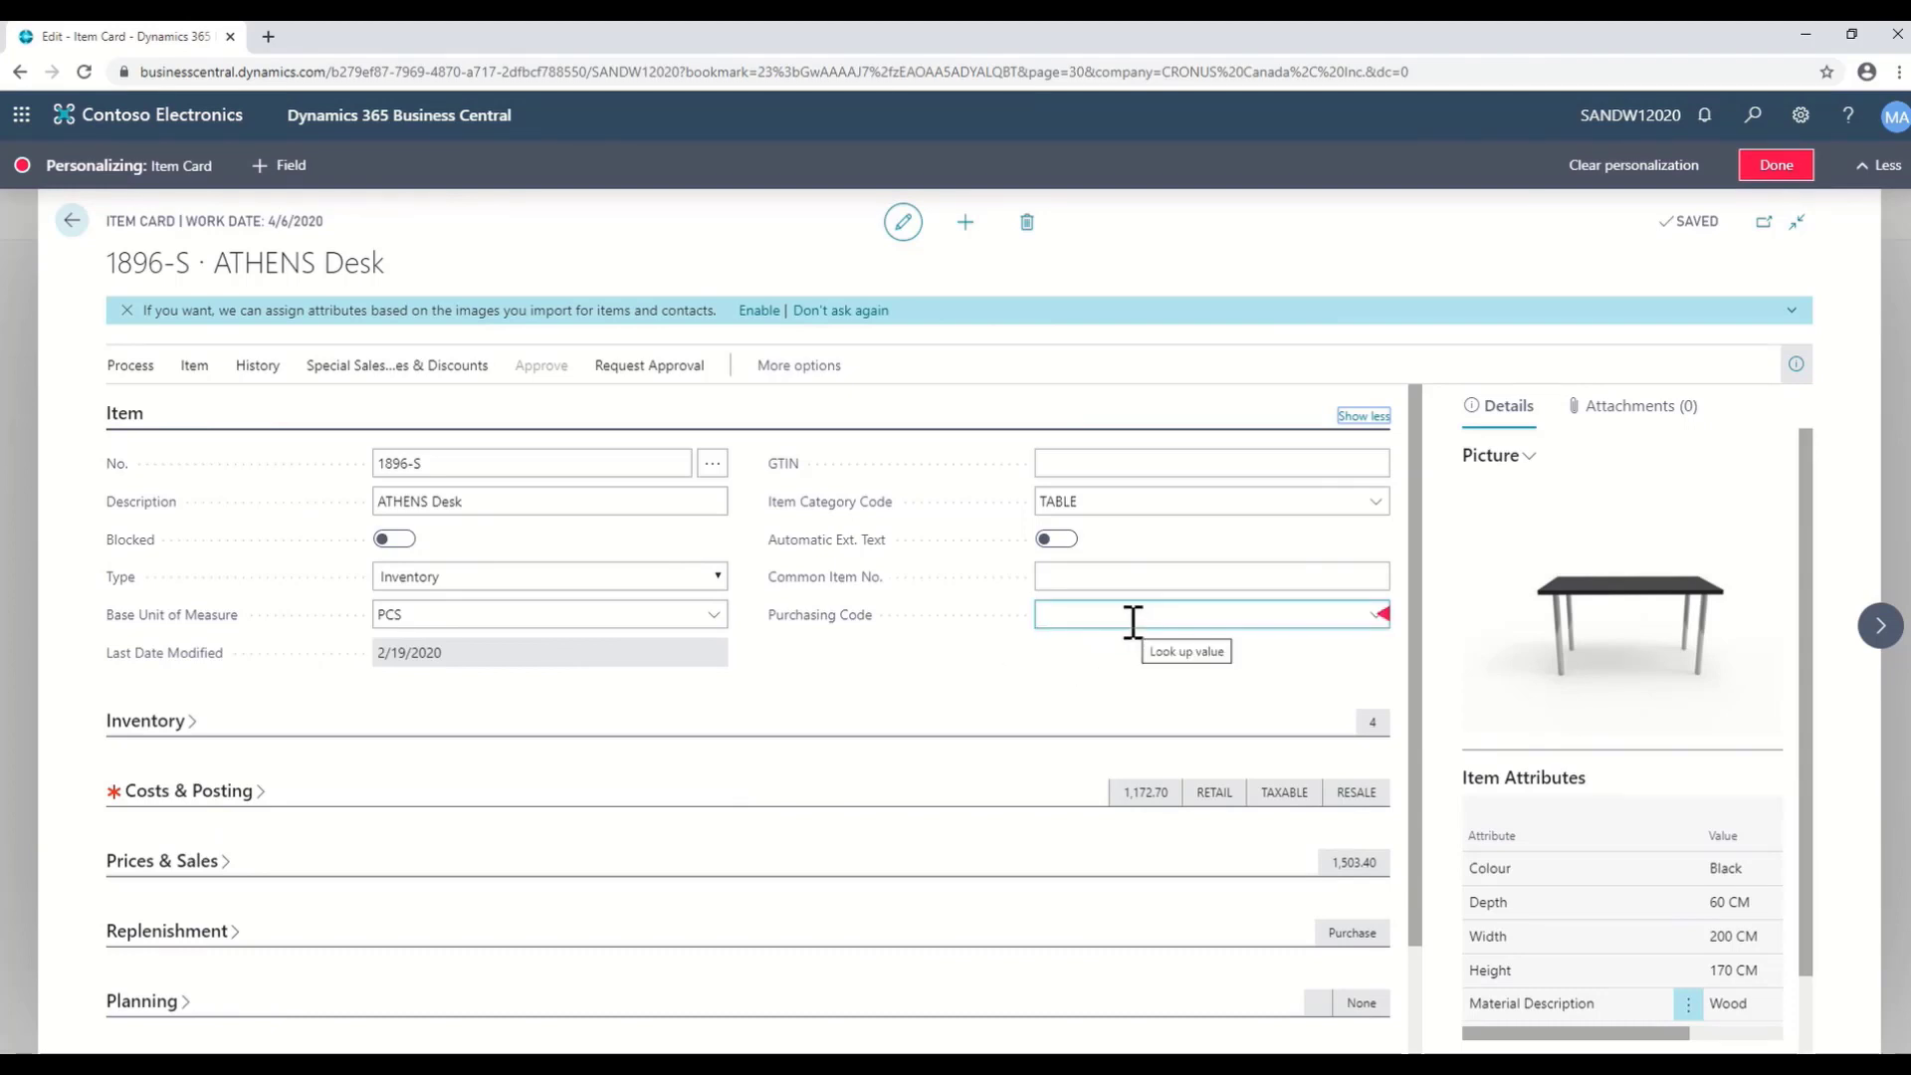
left_click(1383, 616)
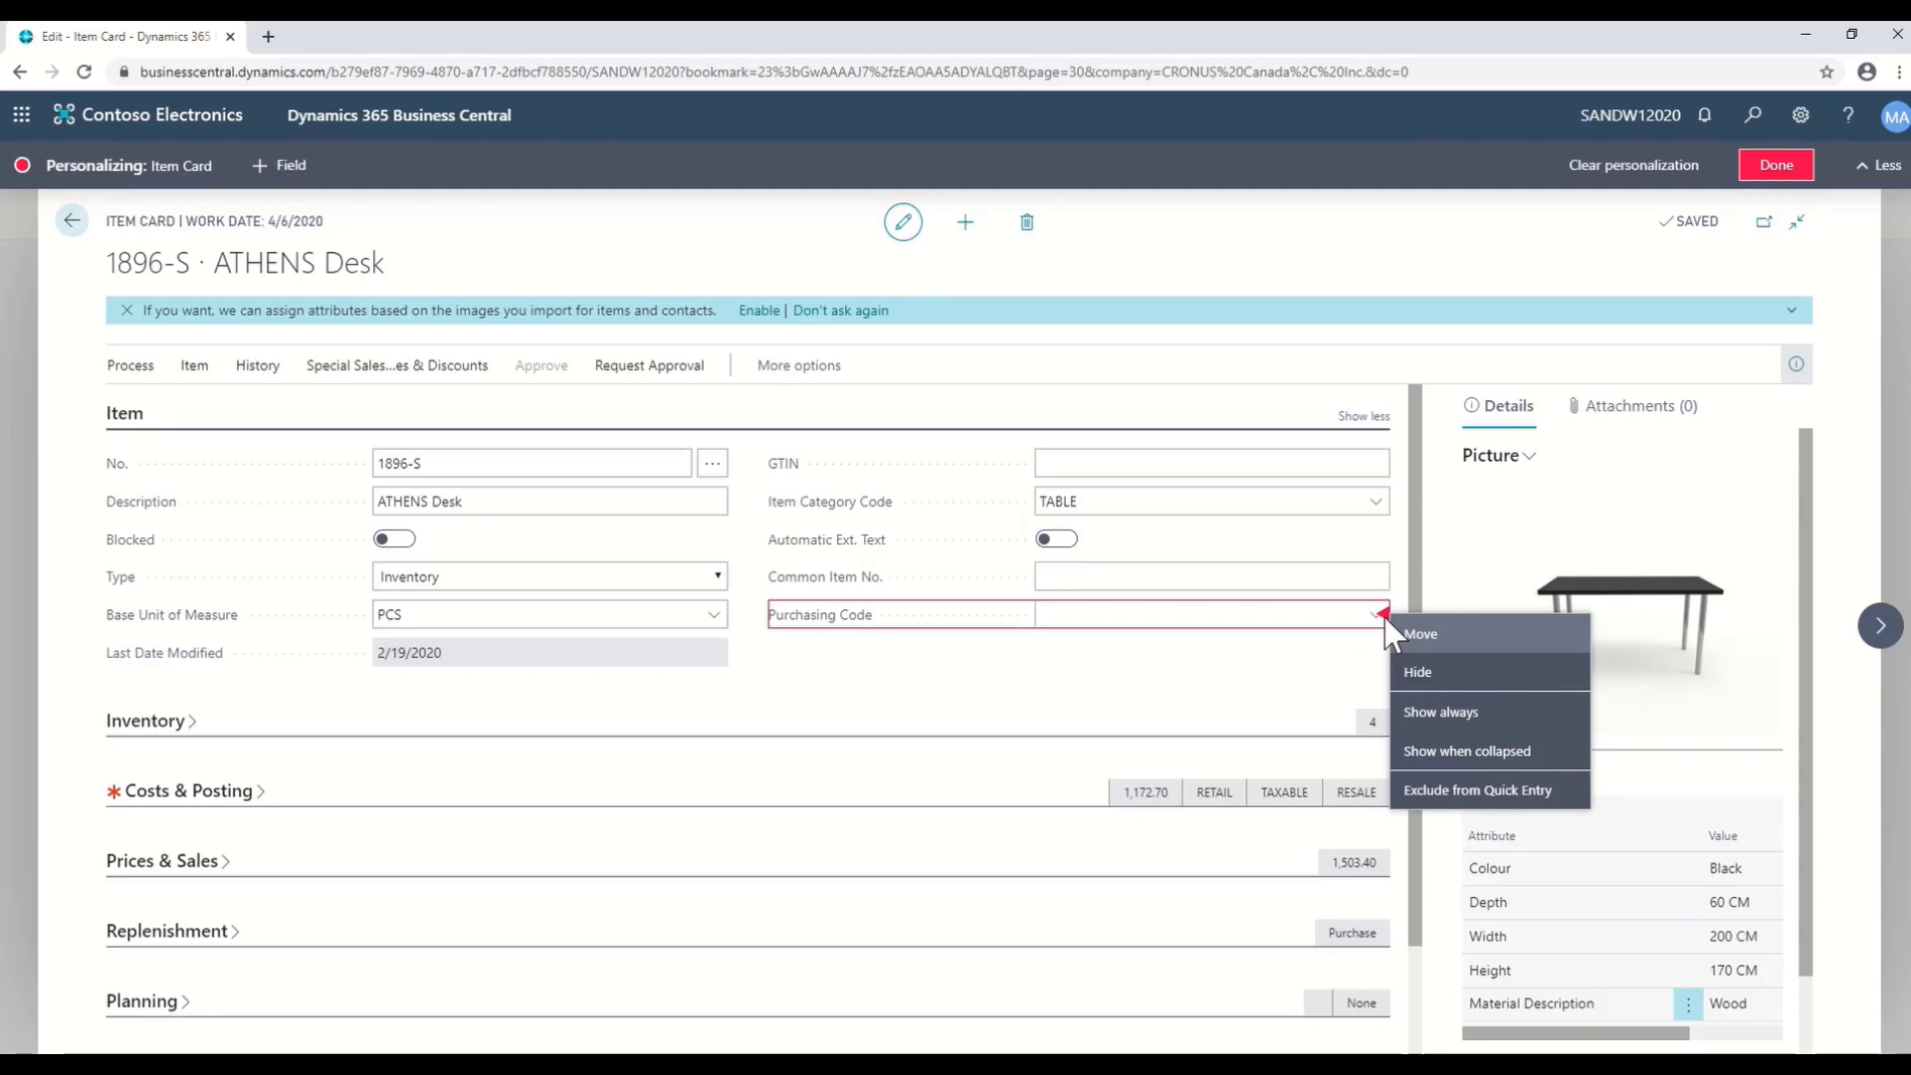
left_click(1455, 724)
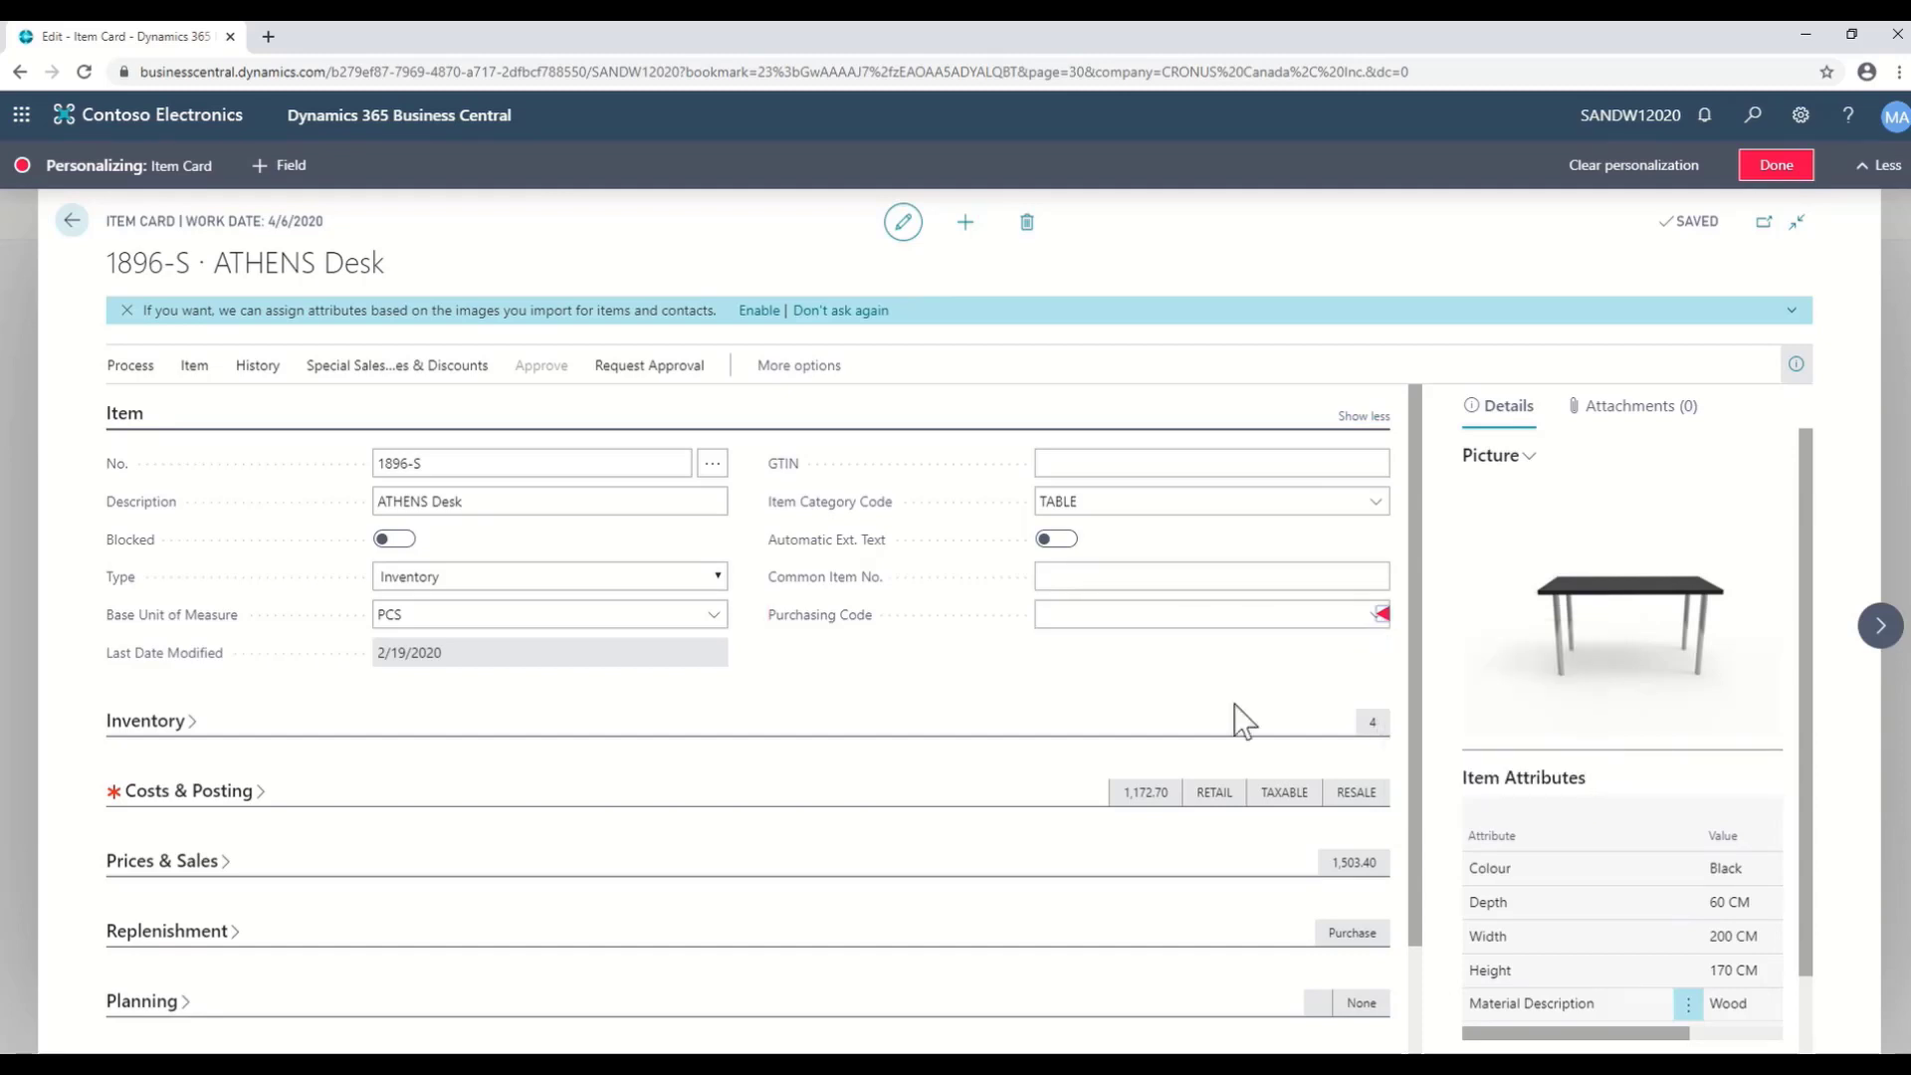
left_click(1381, 418)
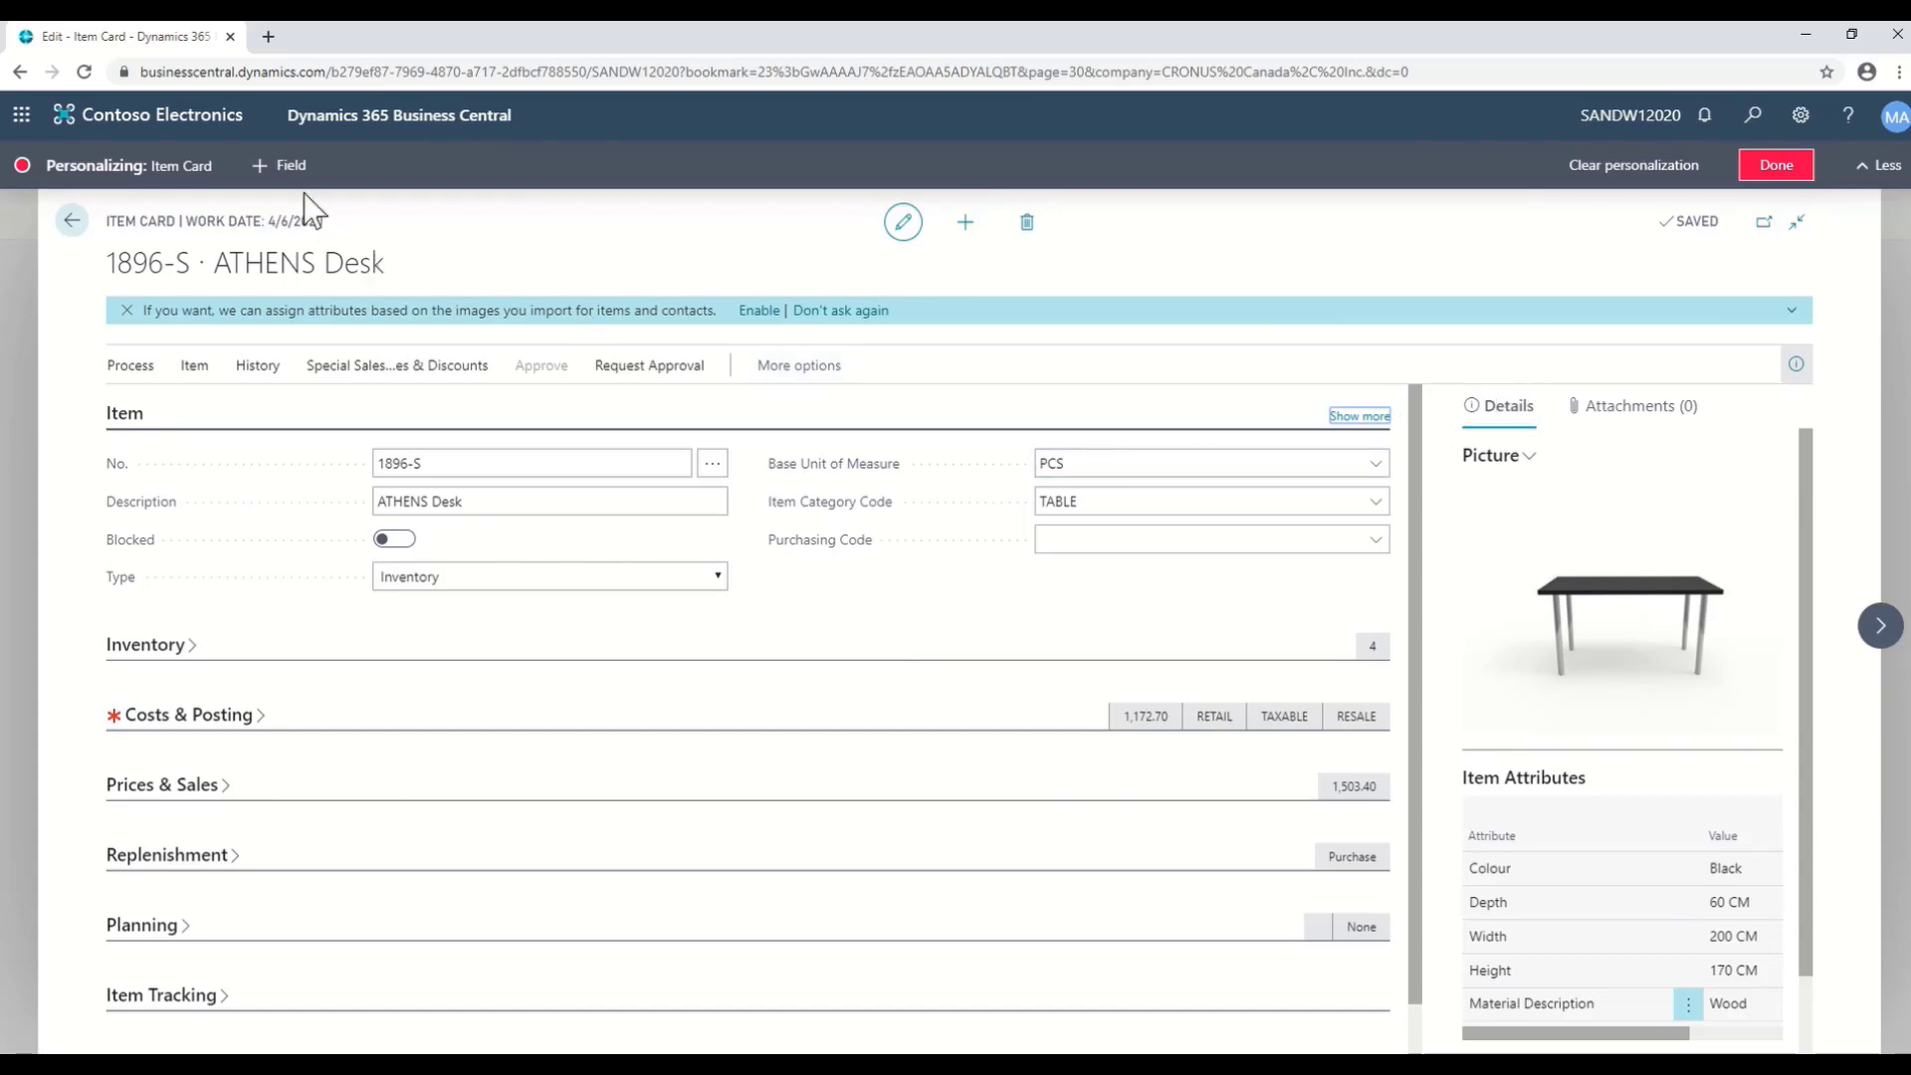
- Add Application Wksh. User ID below Purchasing Code, shown only under 'Show more'
left_click(291, 167)
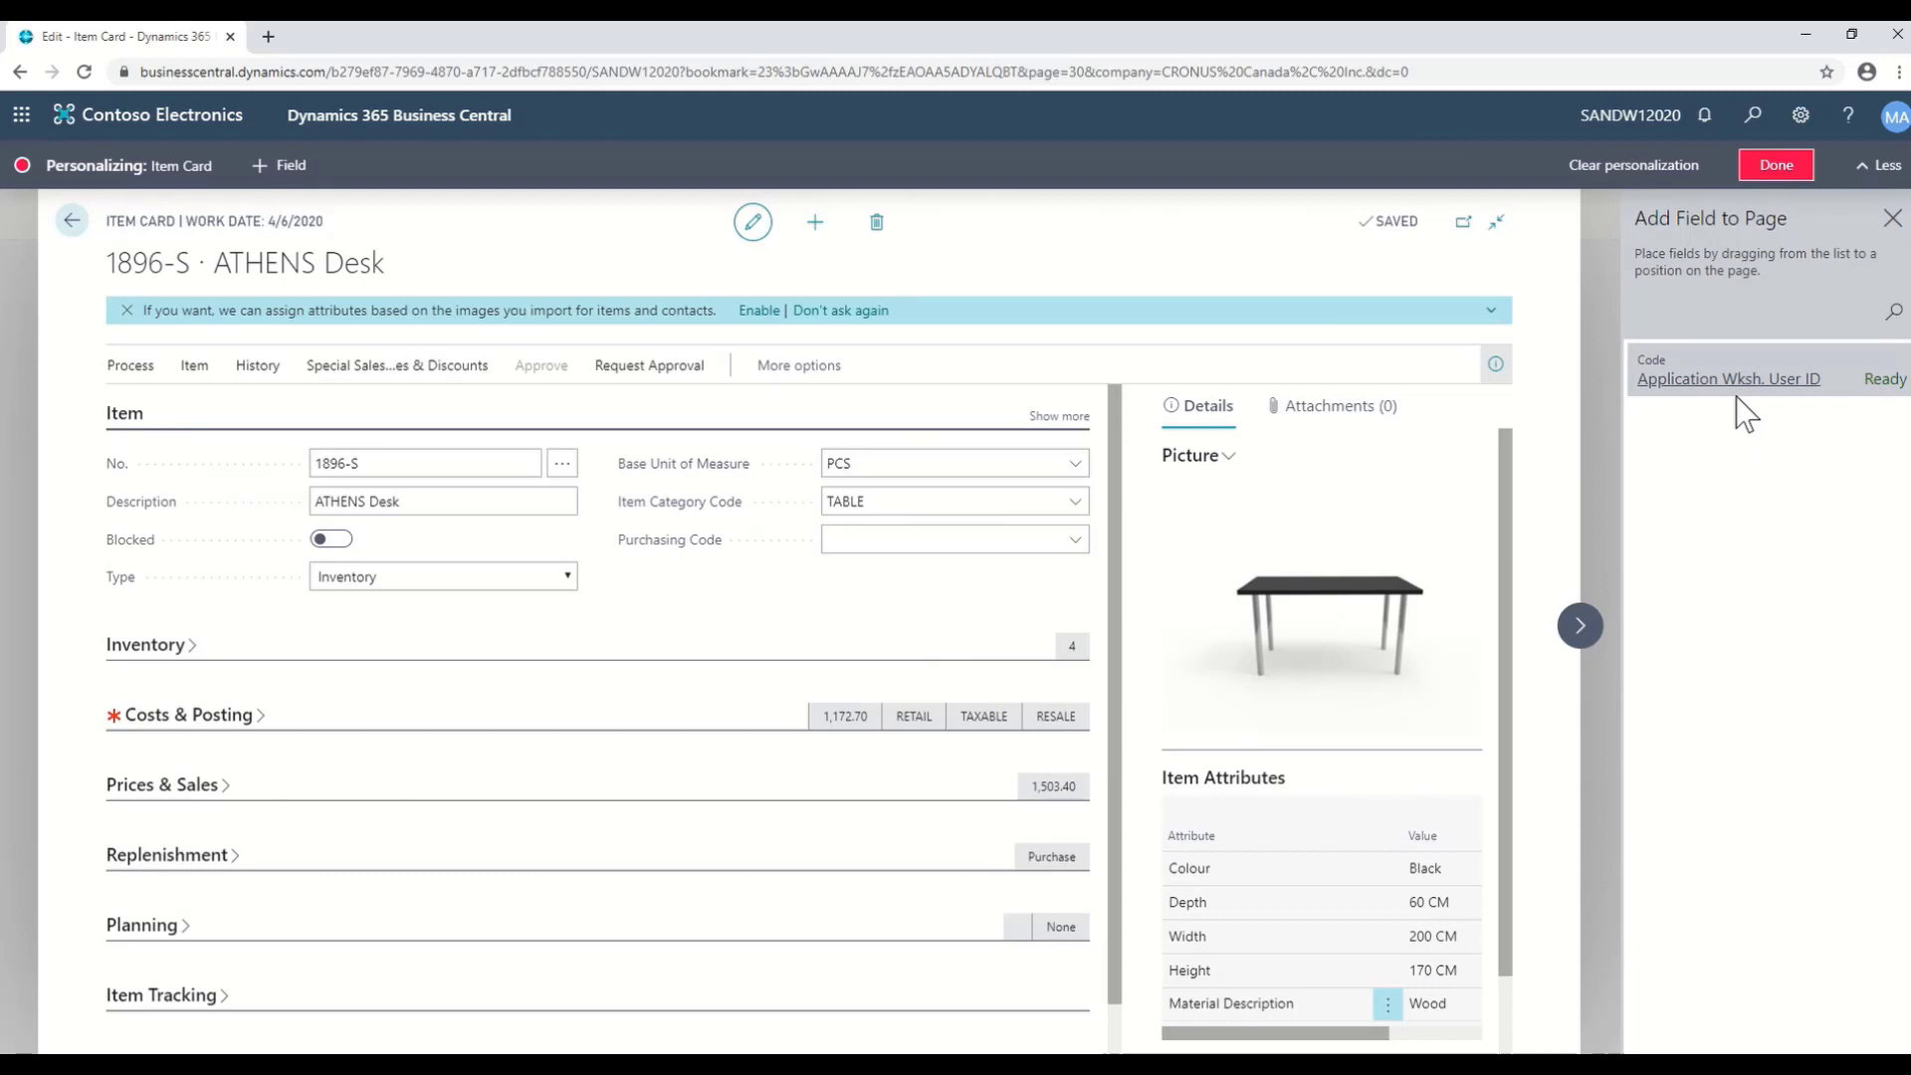
left_click_drag(1762, 375, 947, 584)
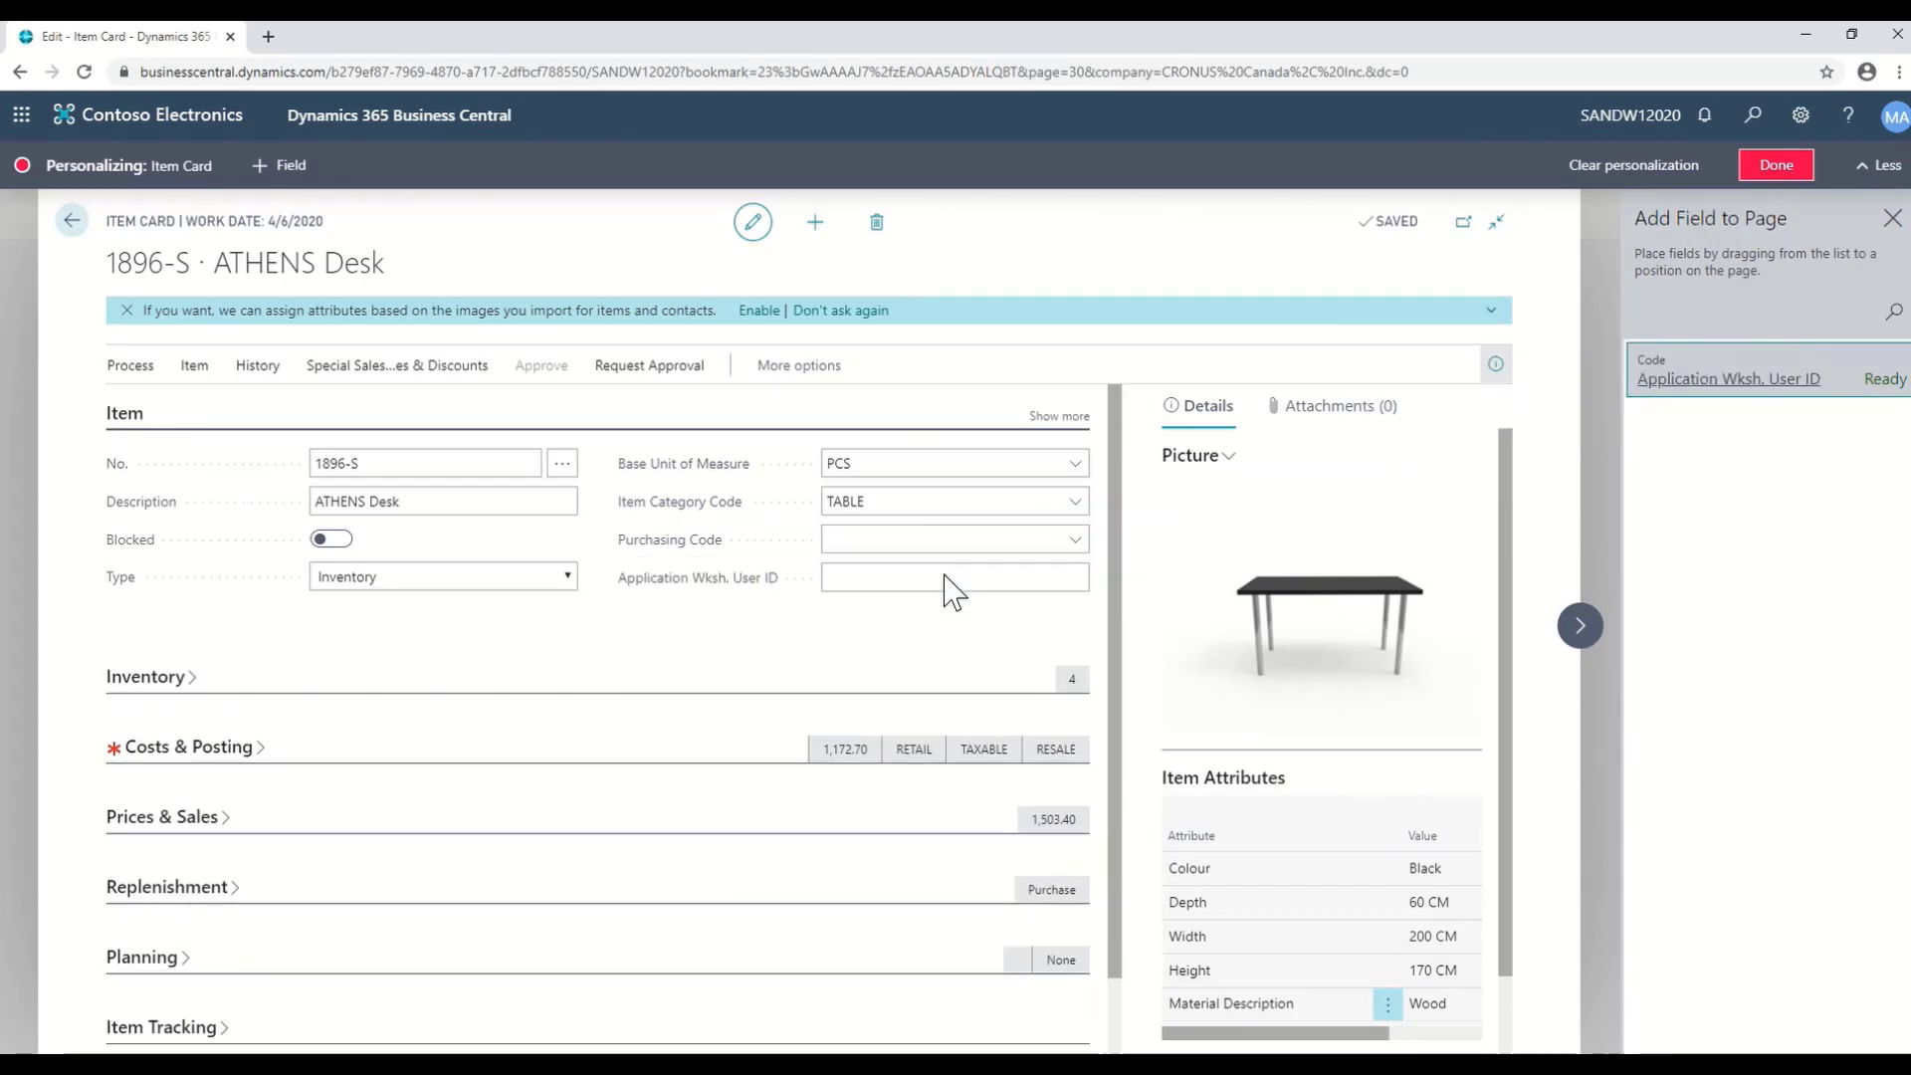
left_click(1083, 577)
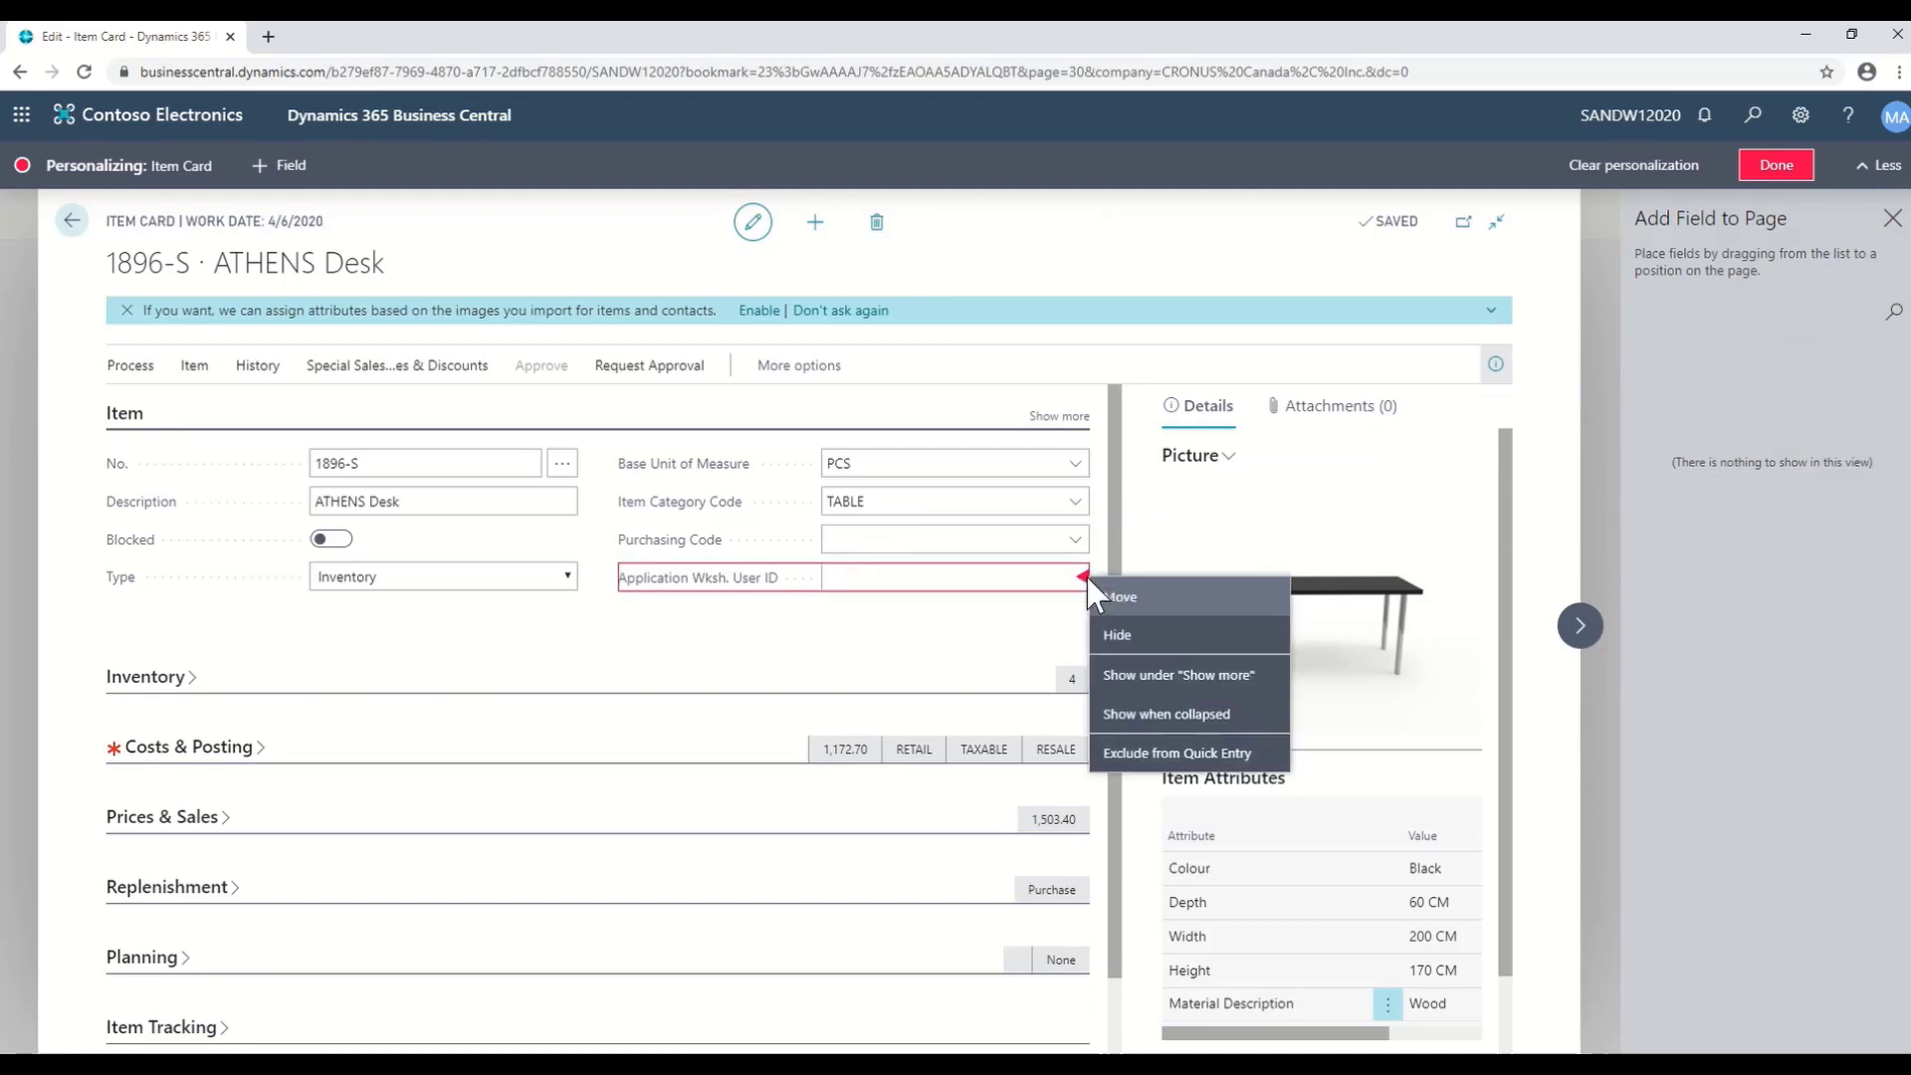
left_click(1142, 679)
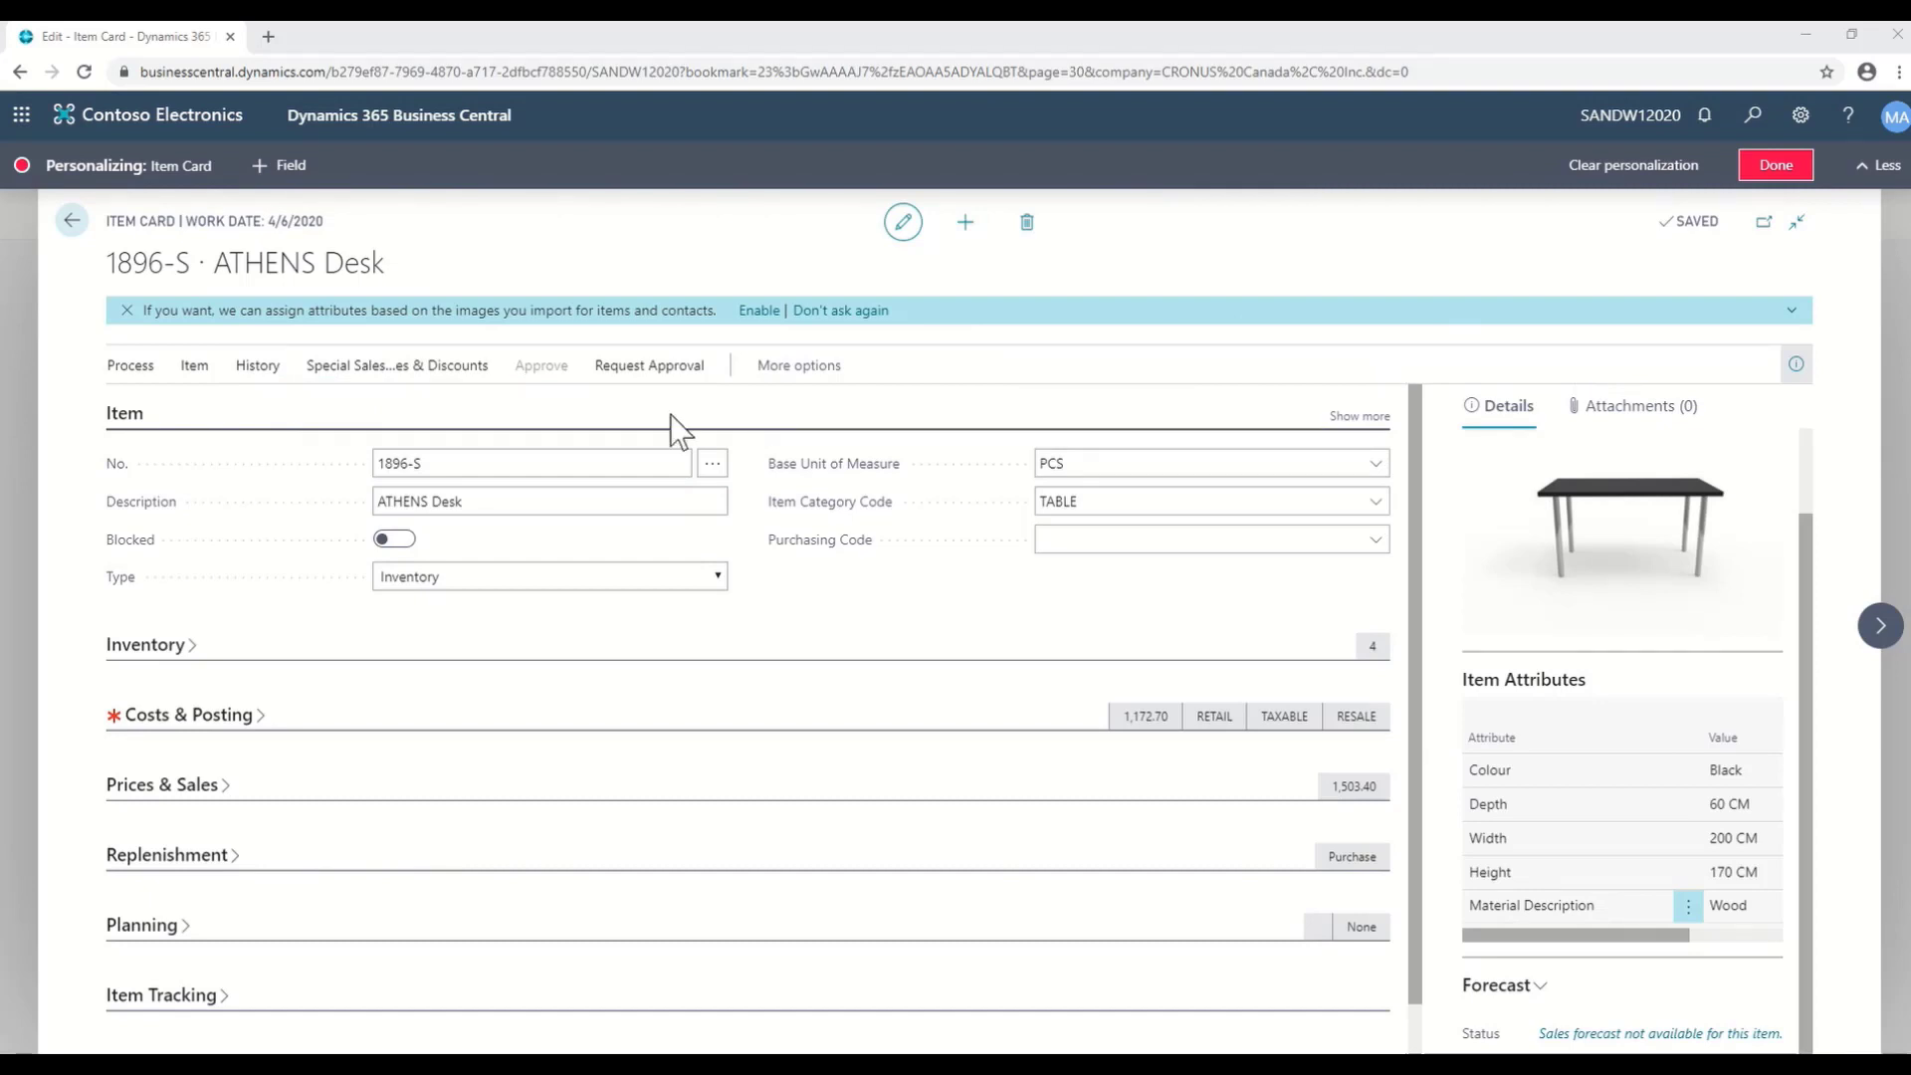
- Drag Item Availability by Location from Navigate > Availability into the Process actions
left_click(438, 380)
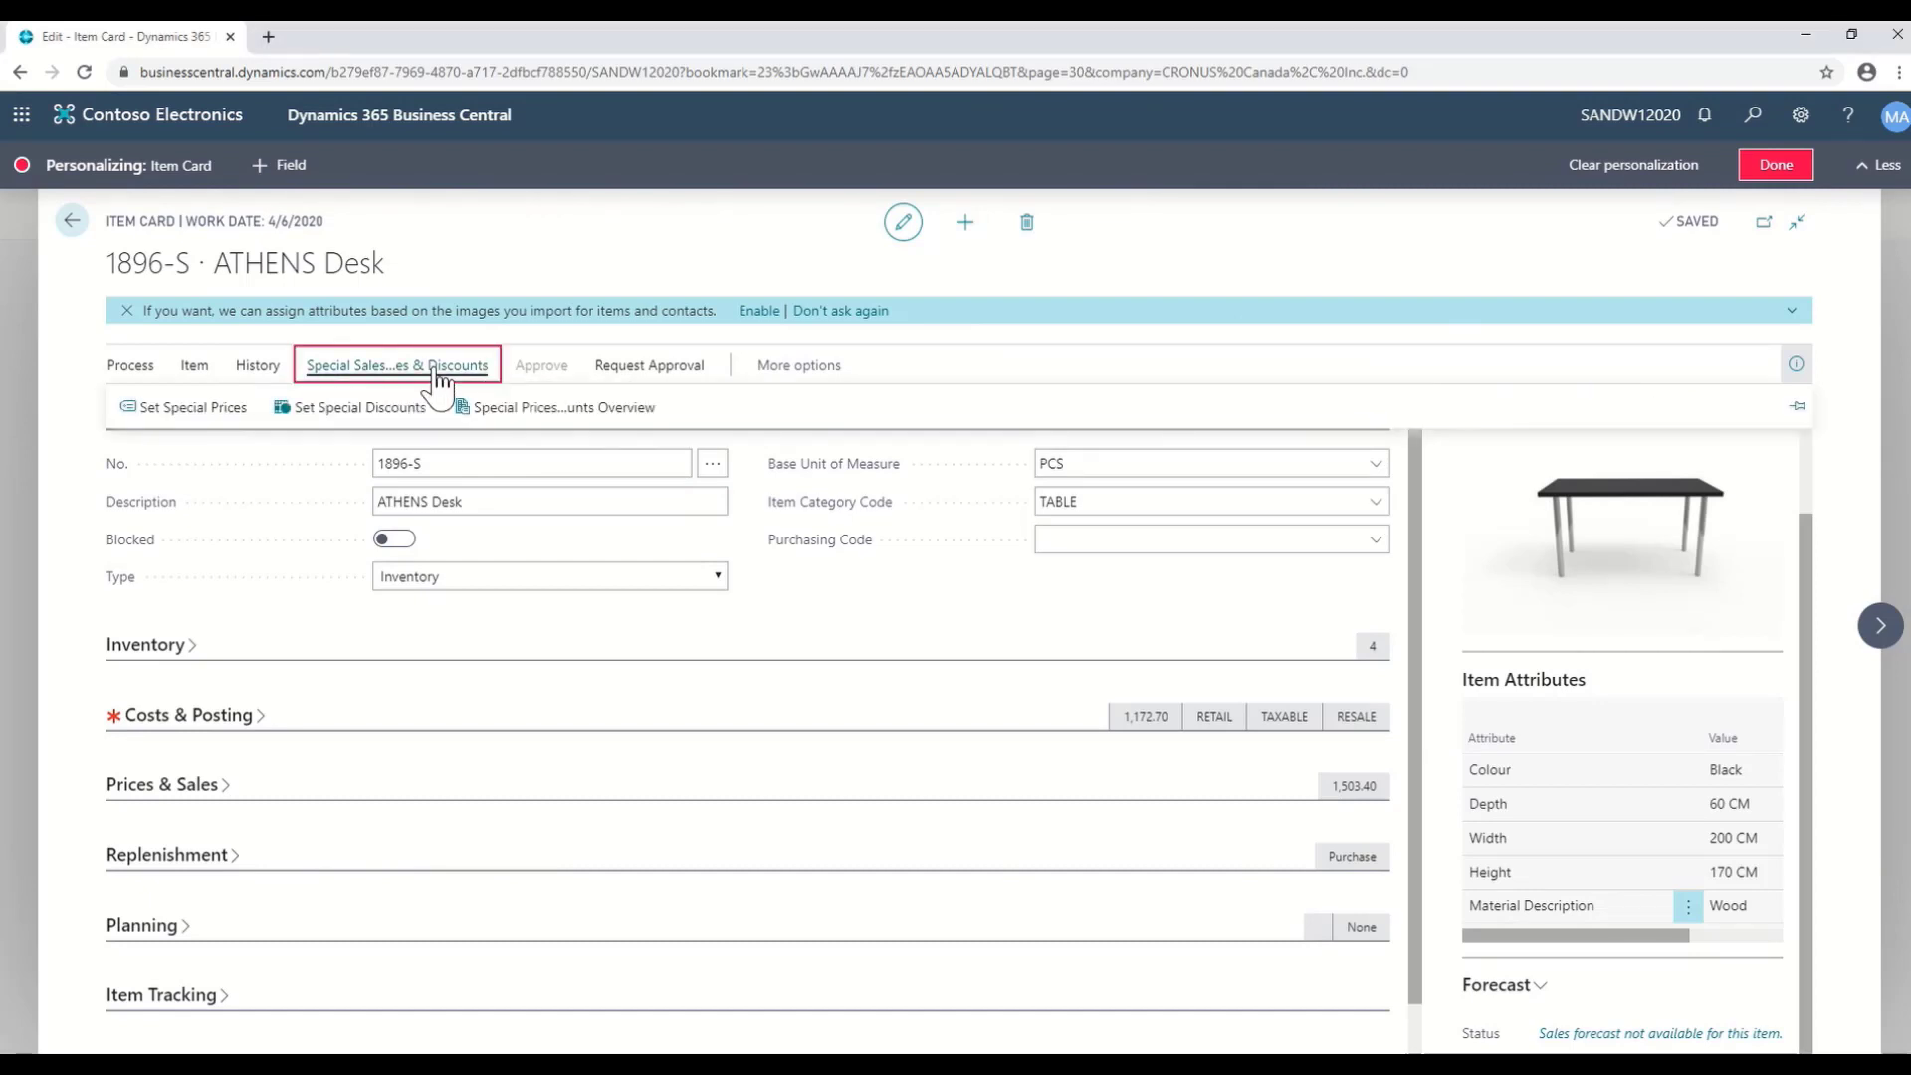
left_click(1800, 412)
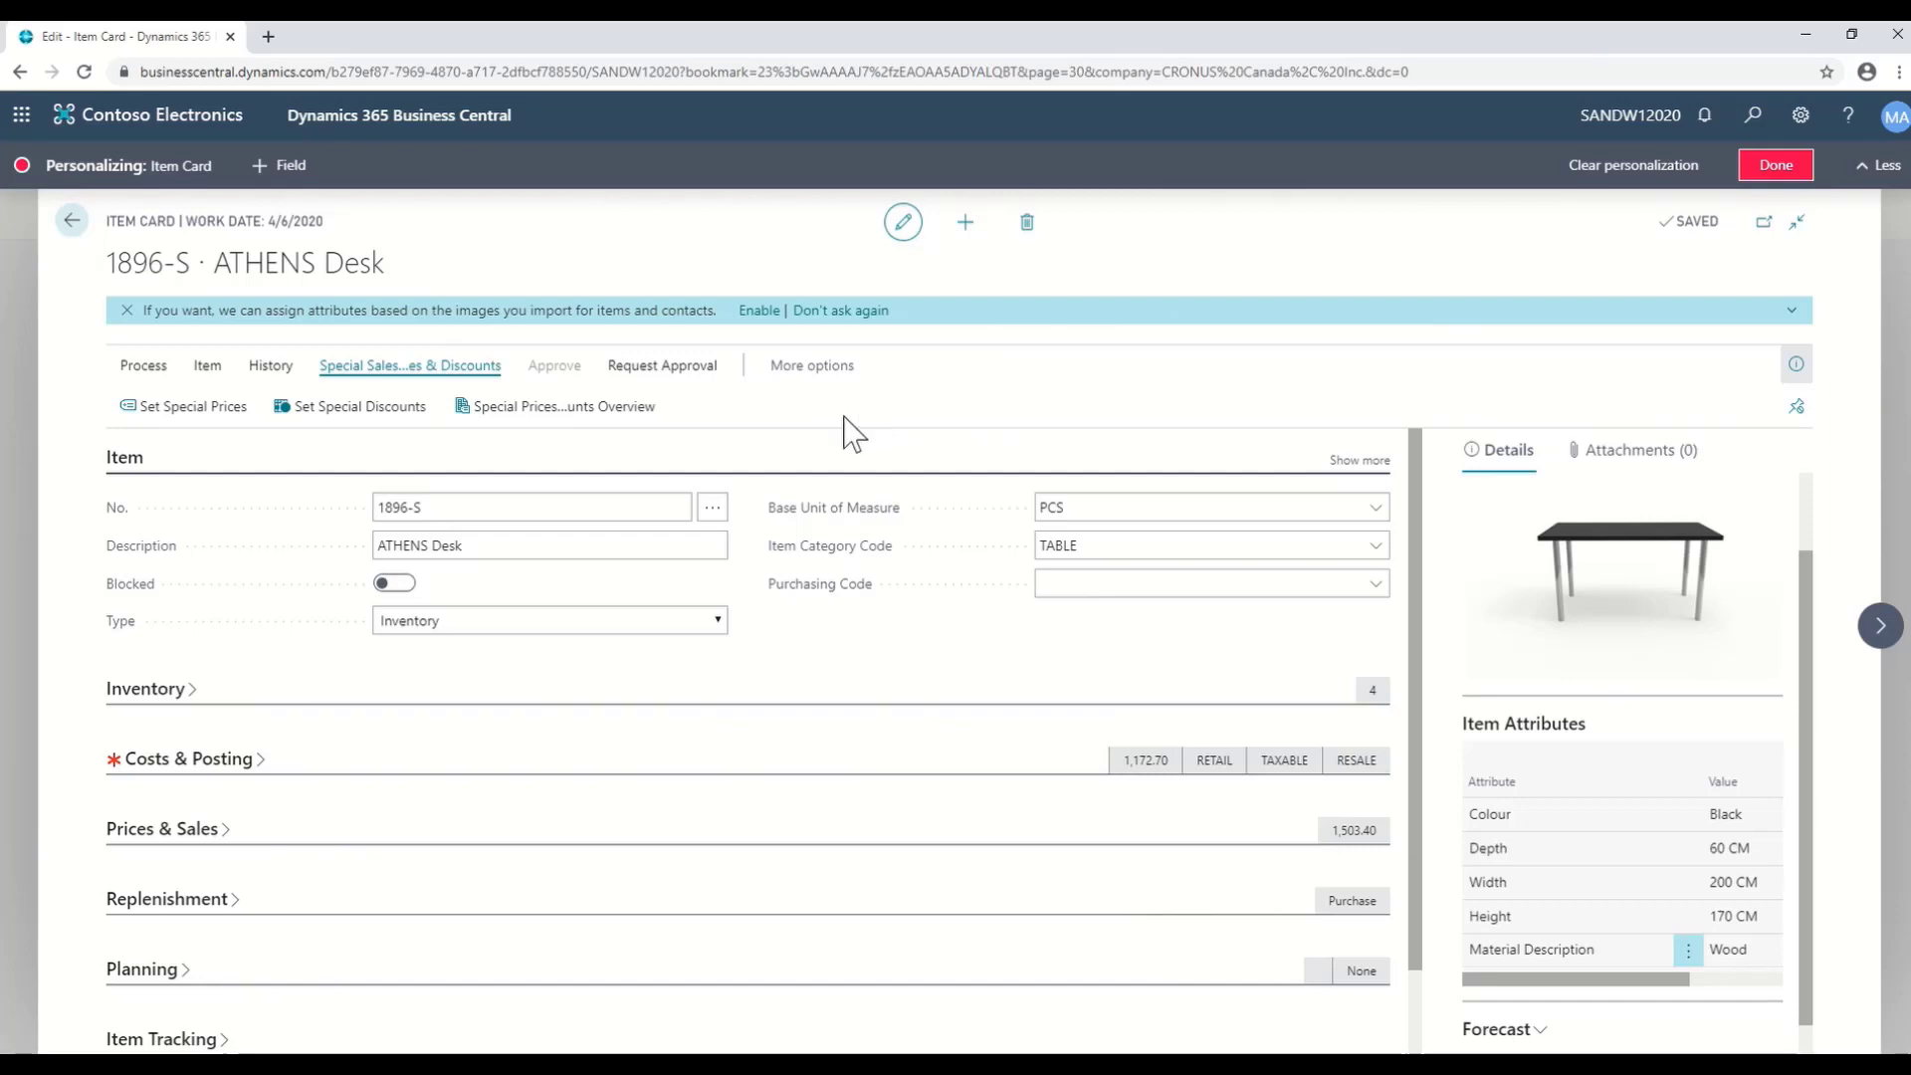
left_click(826, 381)
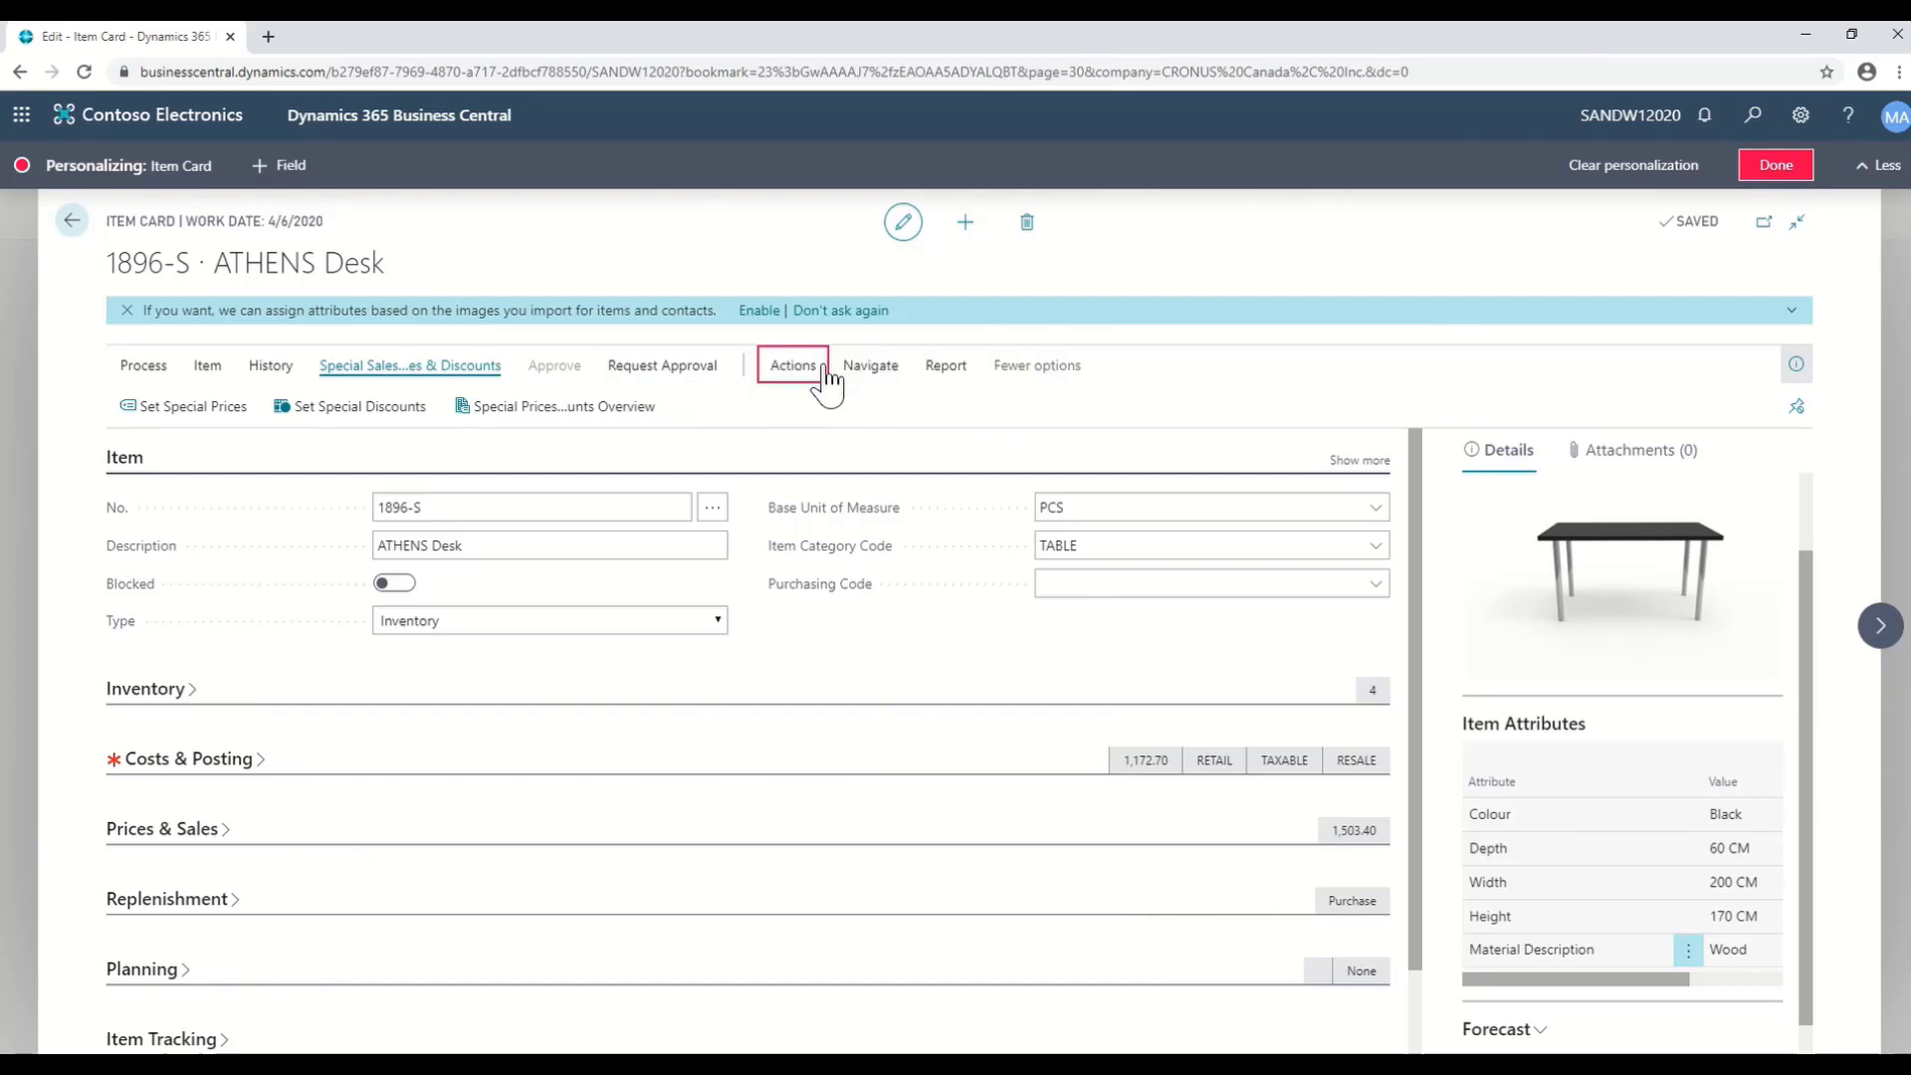
left_click(870, 370)
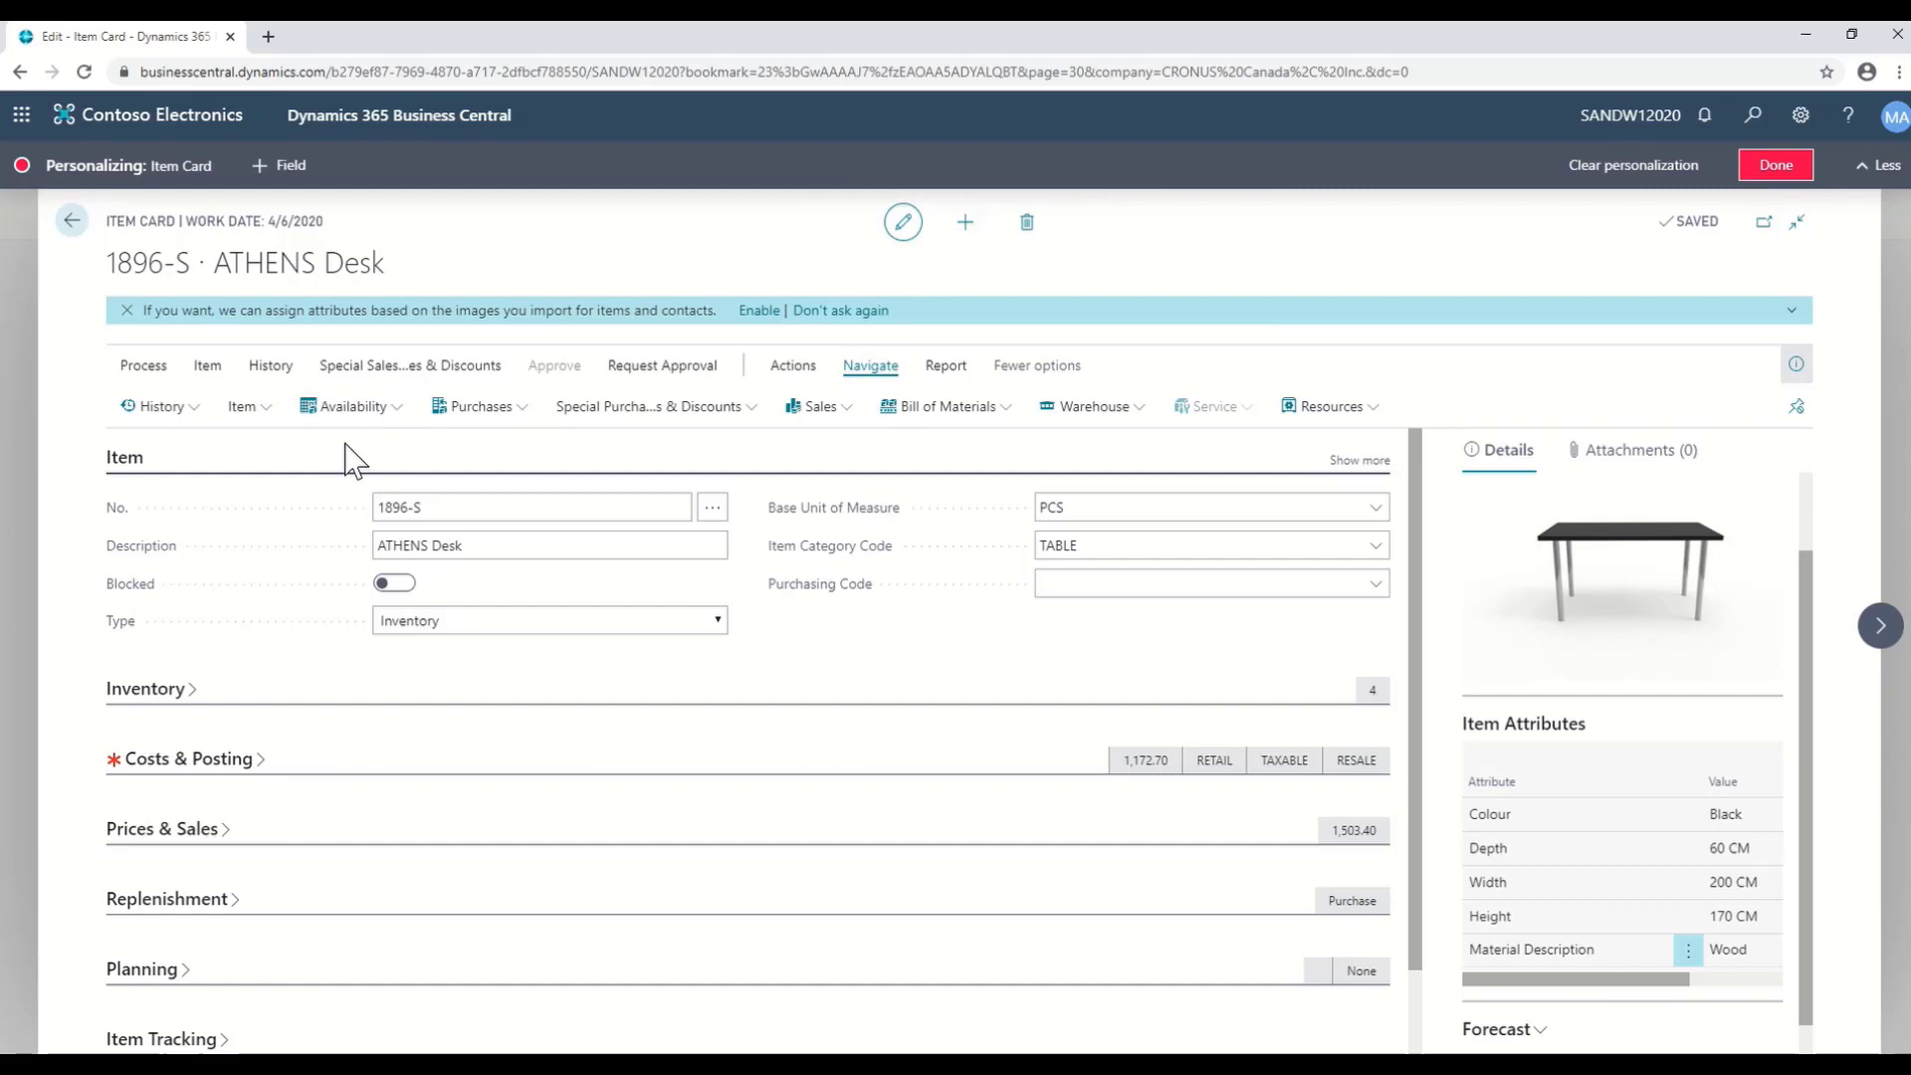
left_click(391, 423)
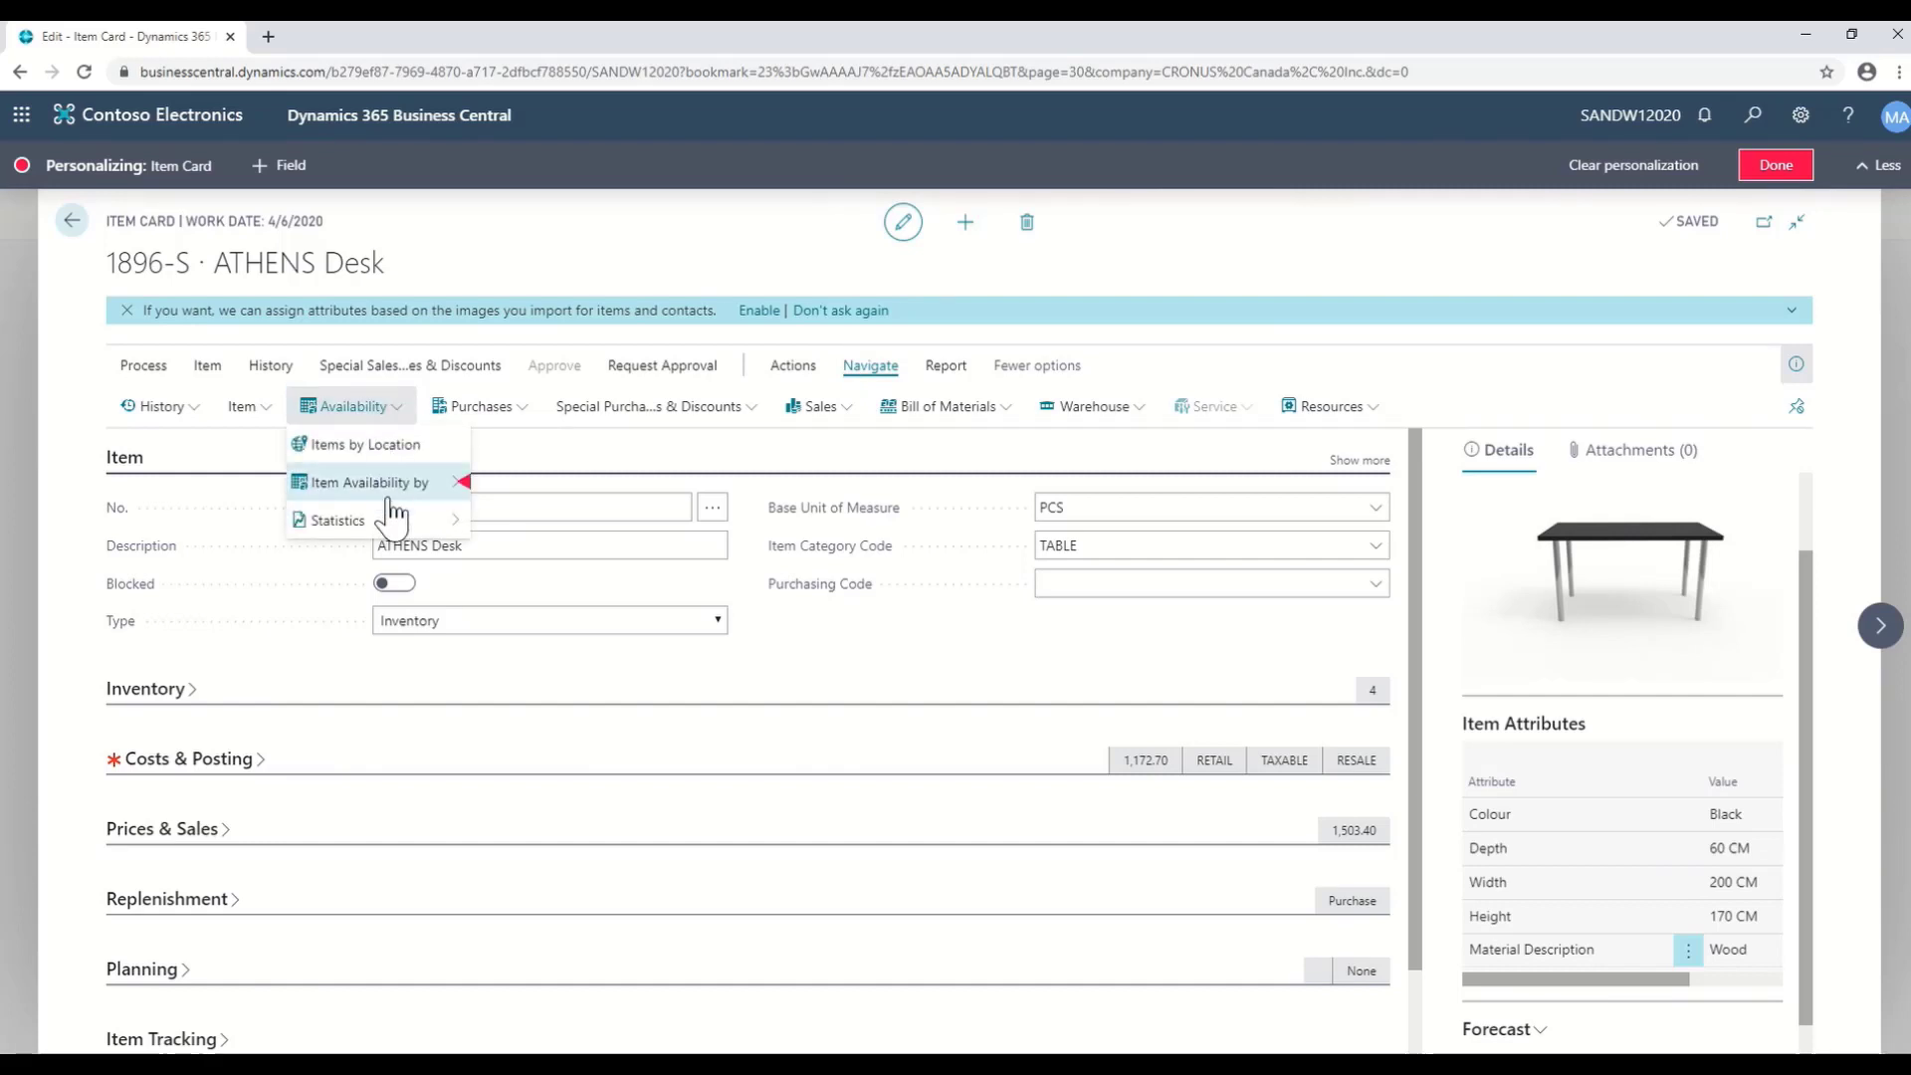
mouse_move(393, 498)
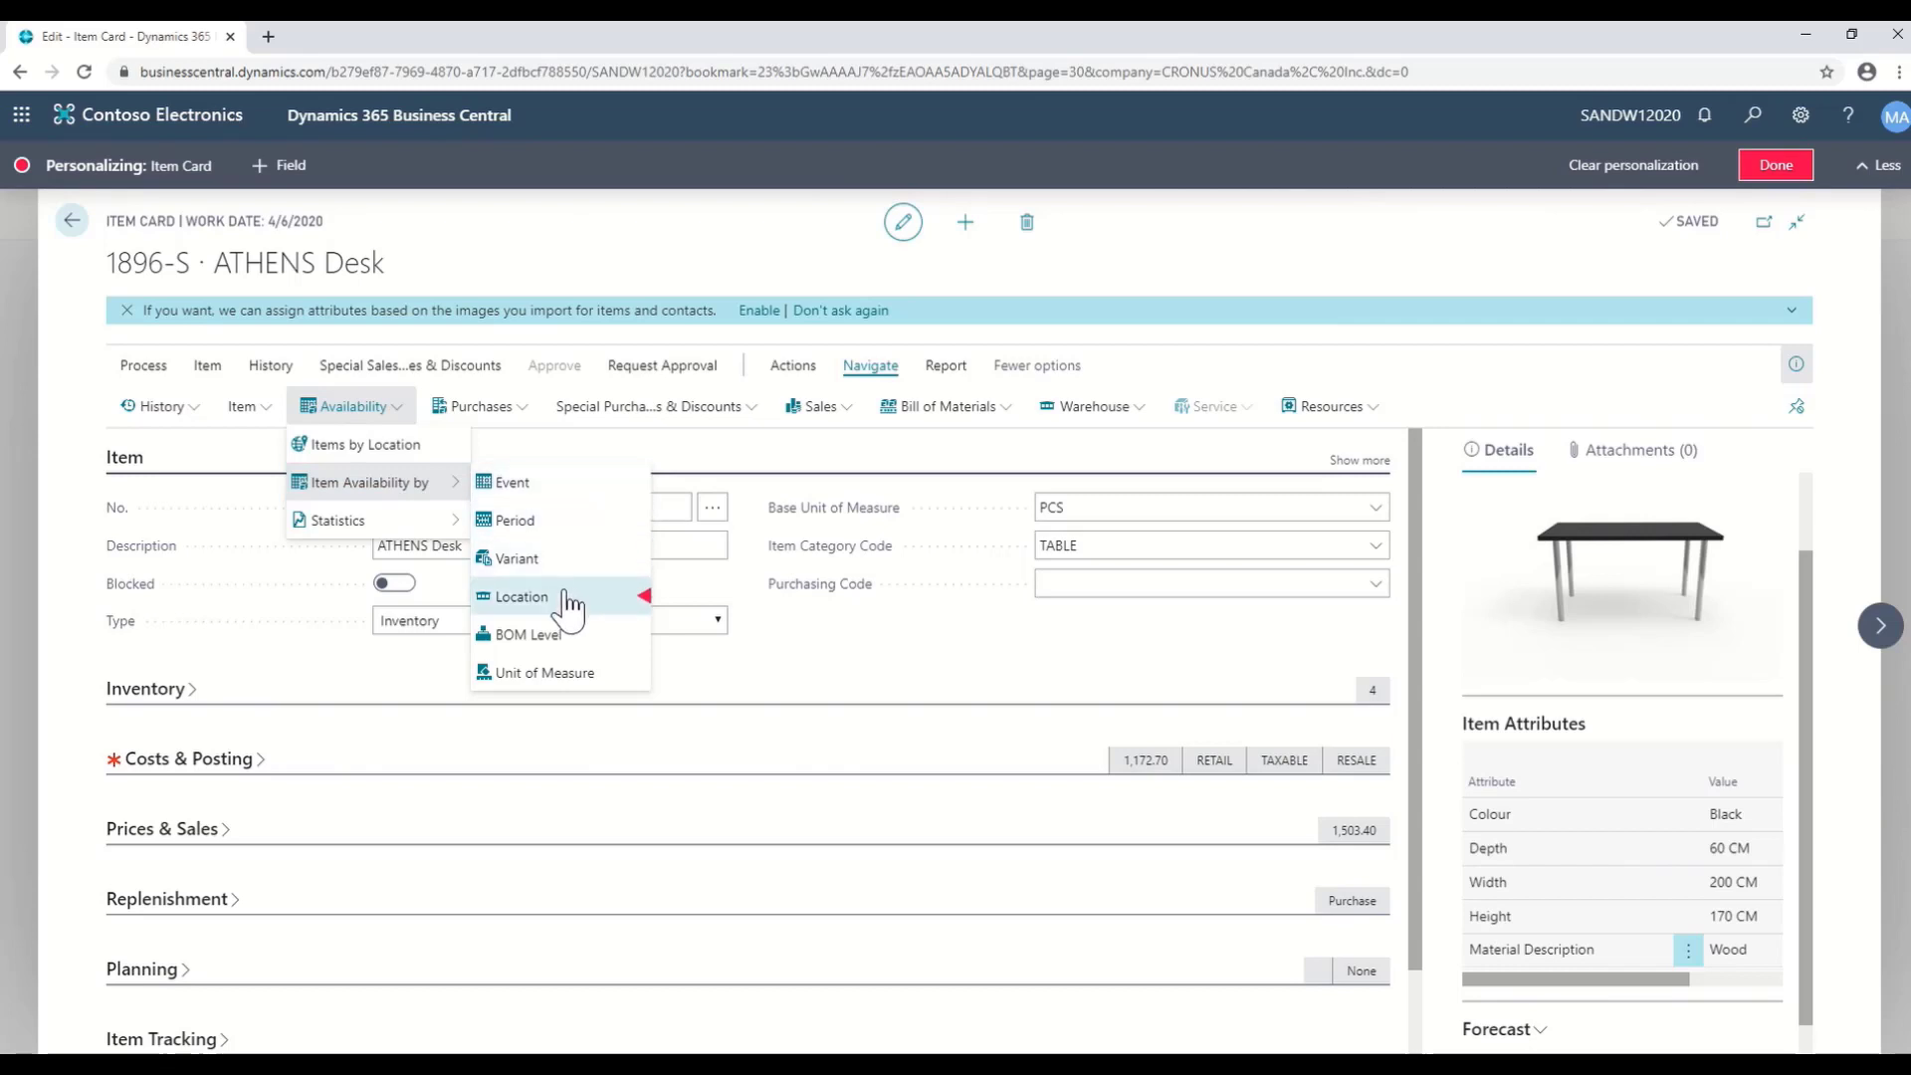
mouse_move(559, 609)
left_mouse_down()
mouse_move(467, 478)
mouse_move(139, 373)
mouse_move(153, 365)
mouse_move(157, 416)
left_mouse_up()
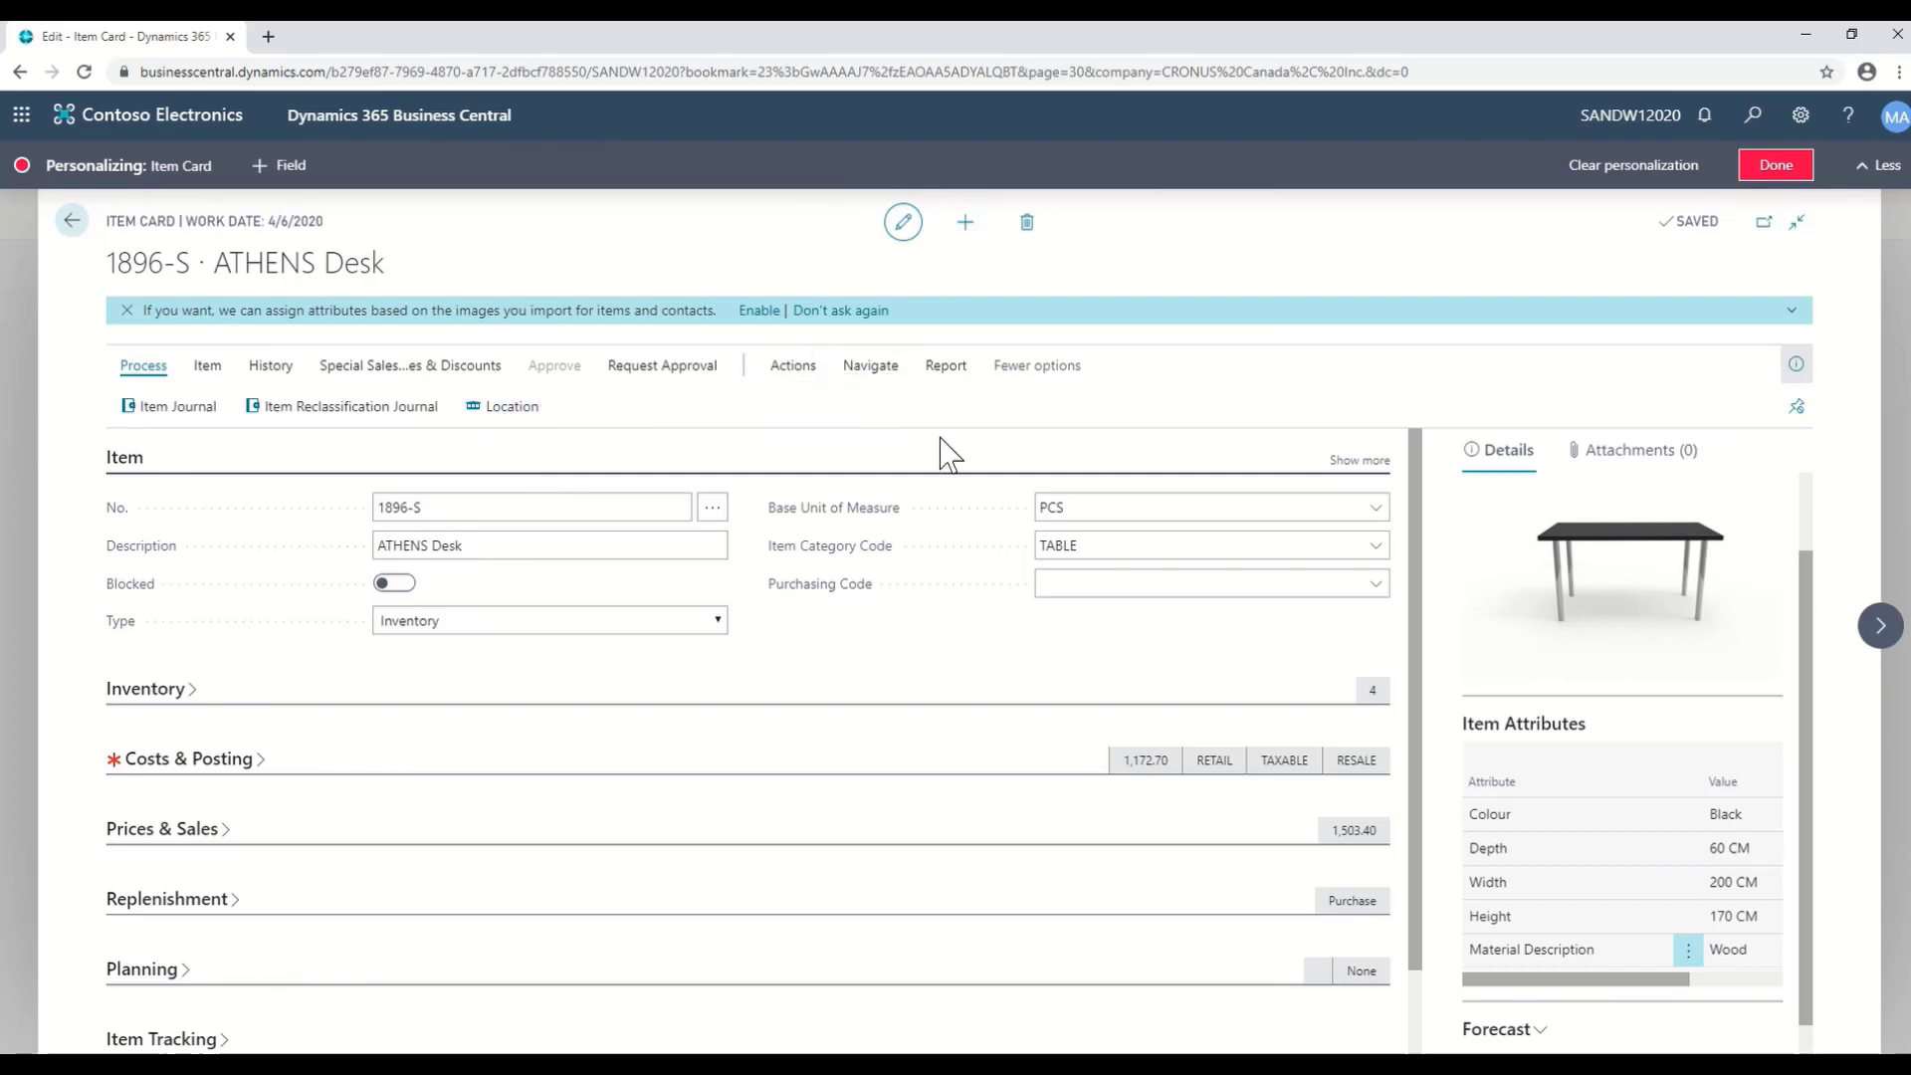
- Hide and restore the item details FactBox, collapse the extra action groups, and finish personalizing
left_click(1797, 409)
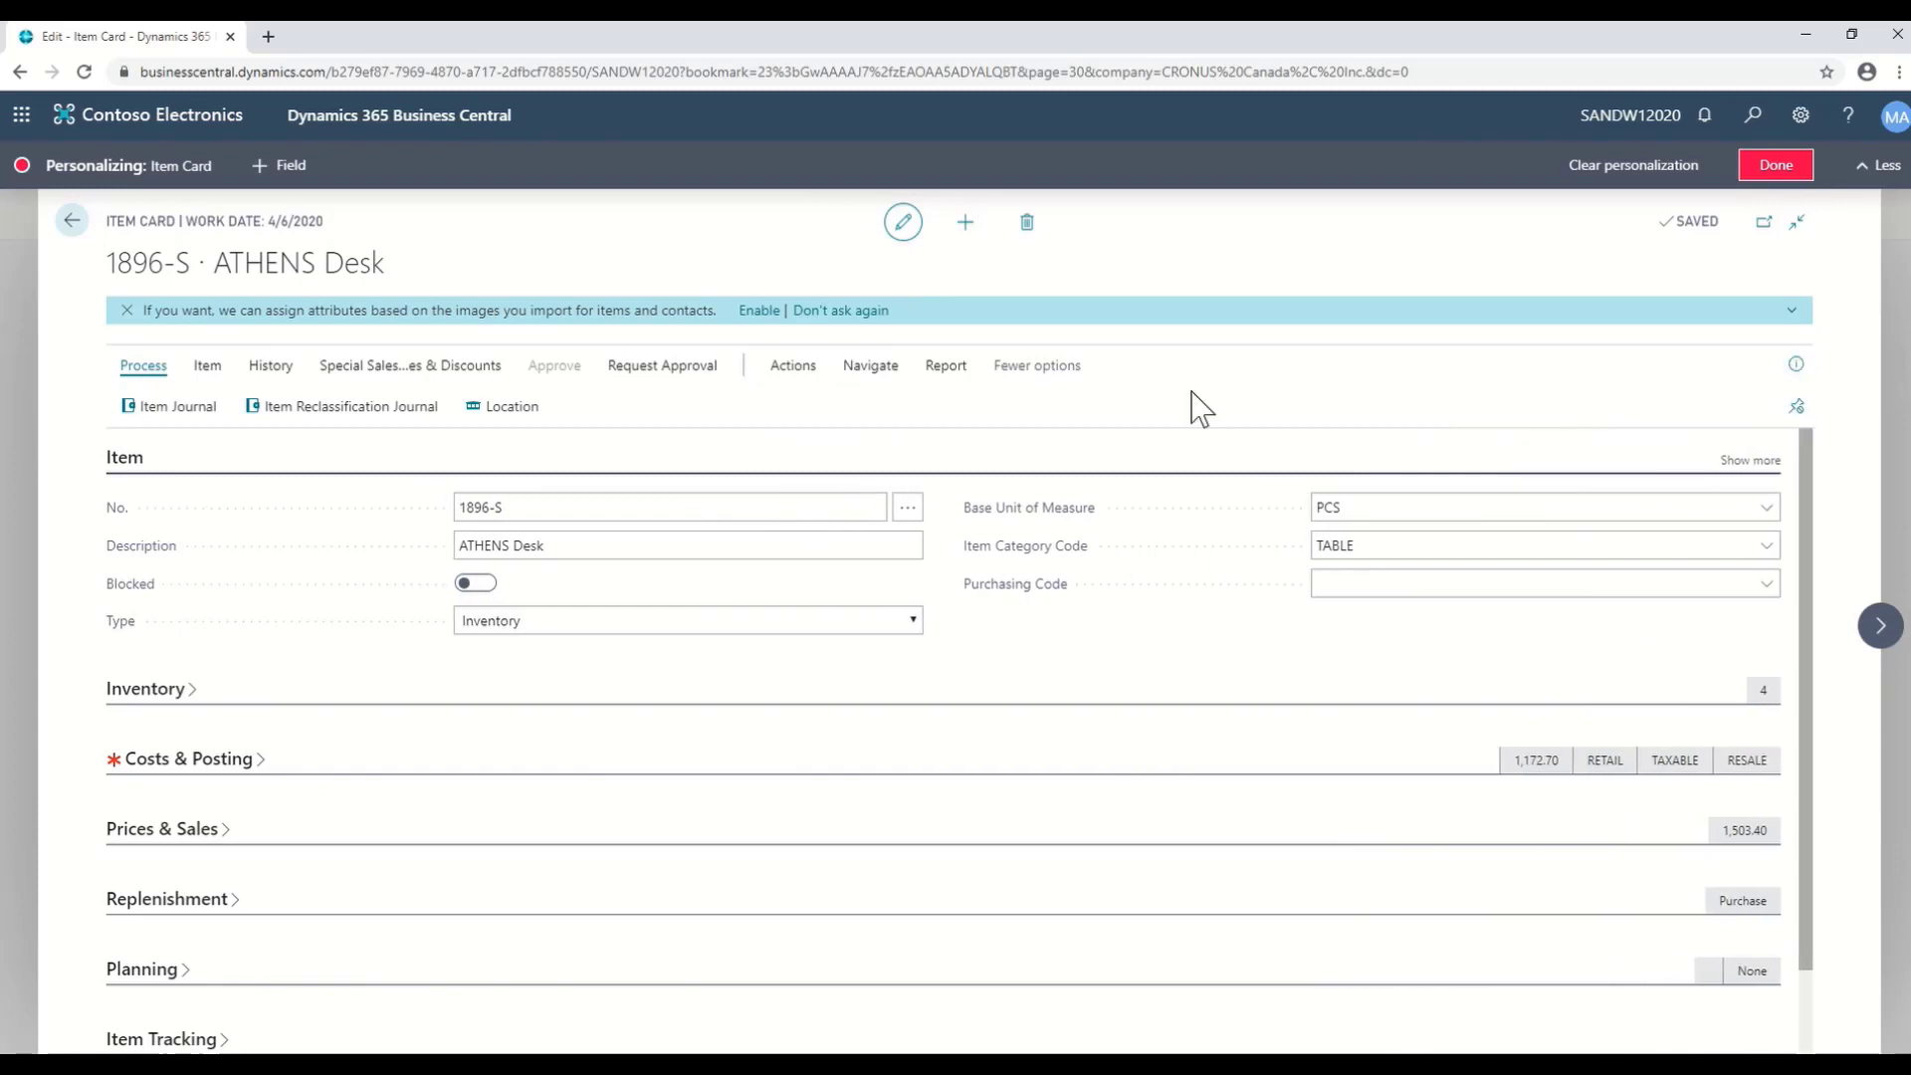
left_click(1794, 366)
left_click(1025, 373)
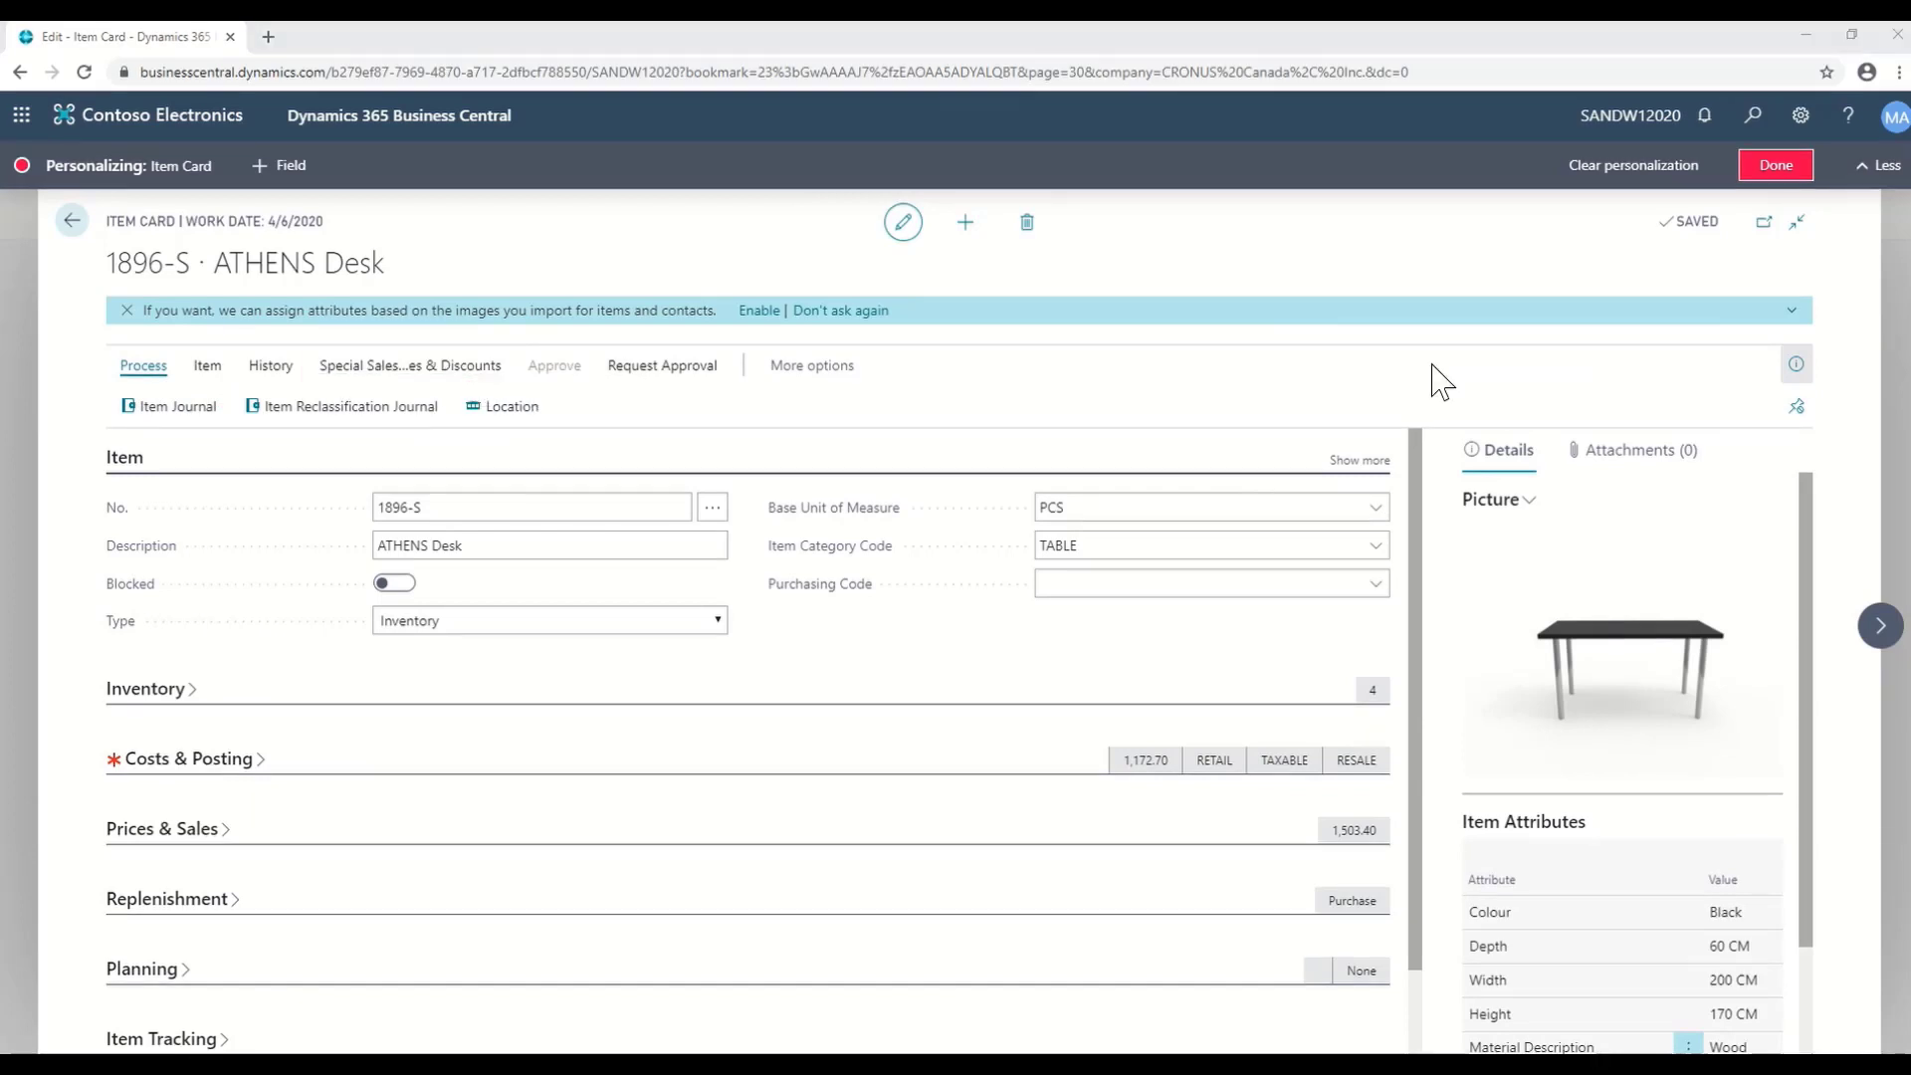
left_click(1777, 166)
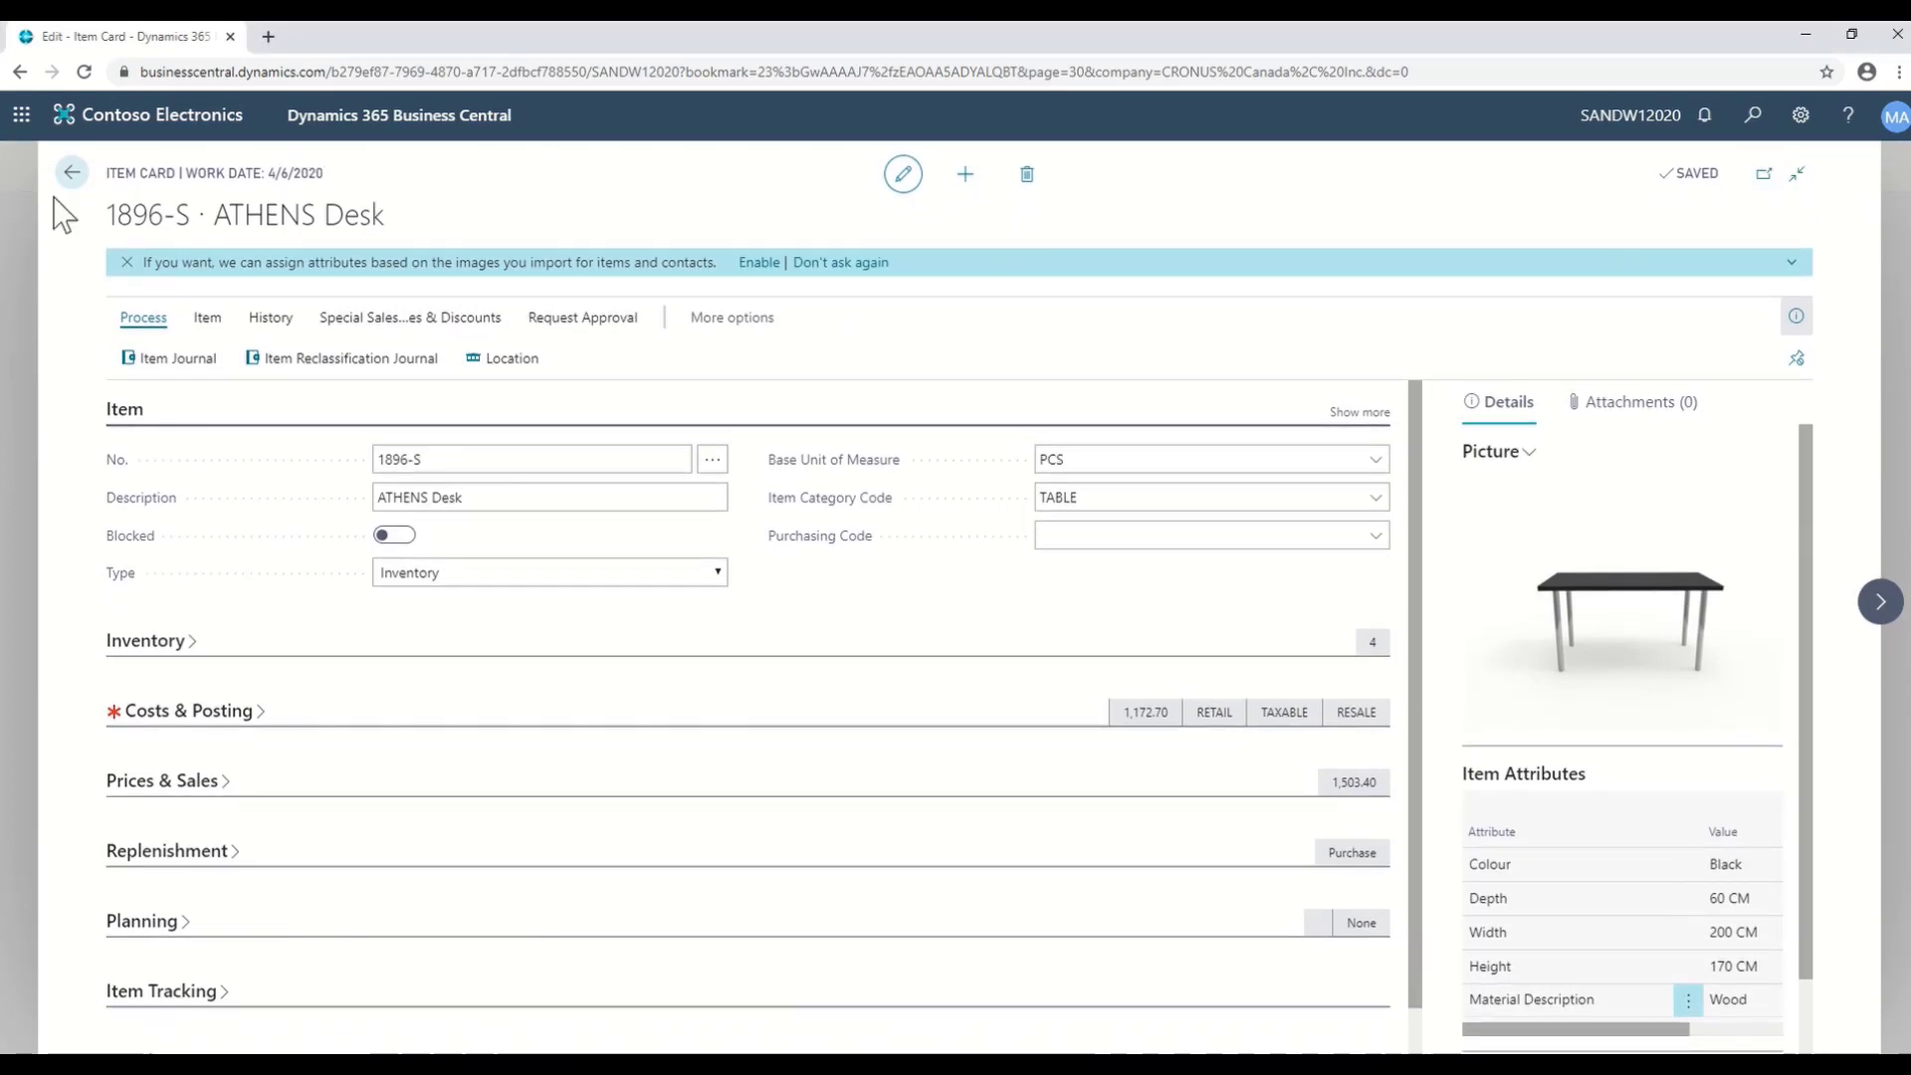
- Return from the ATHENS Desk card to the Items list via the role center, scrolling across its columns
left_click(70, 171)
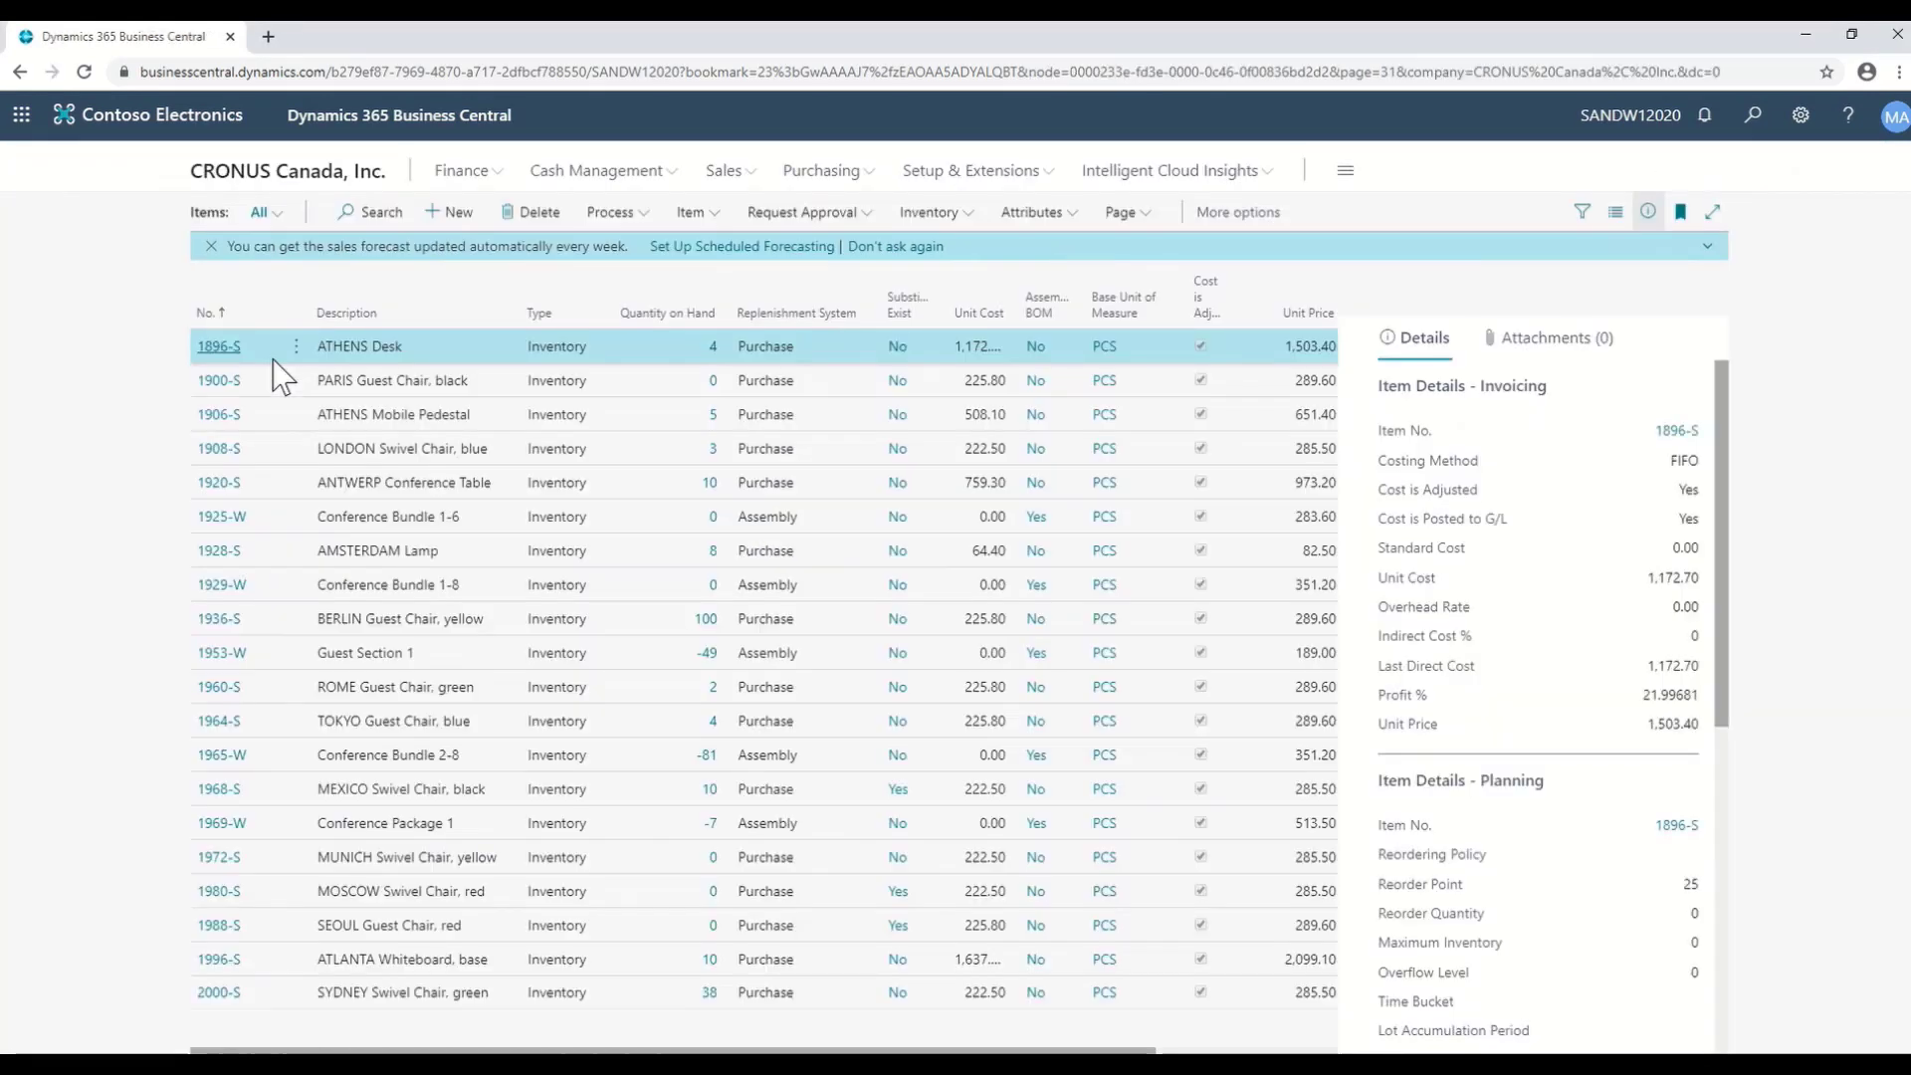
left_click(236, 177)
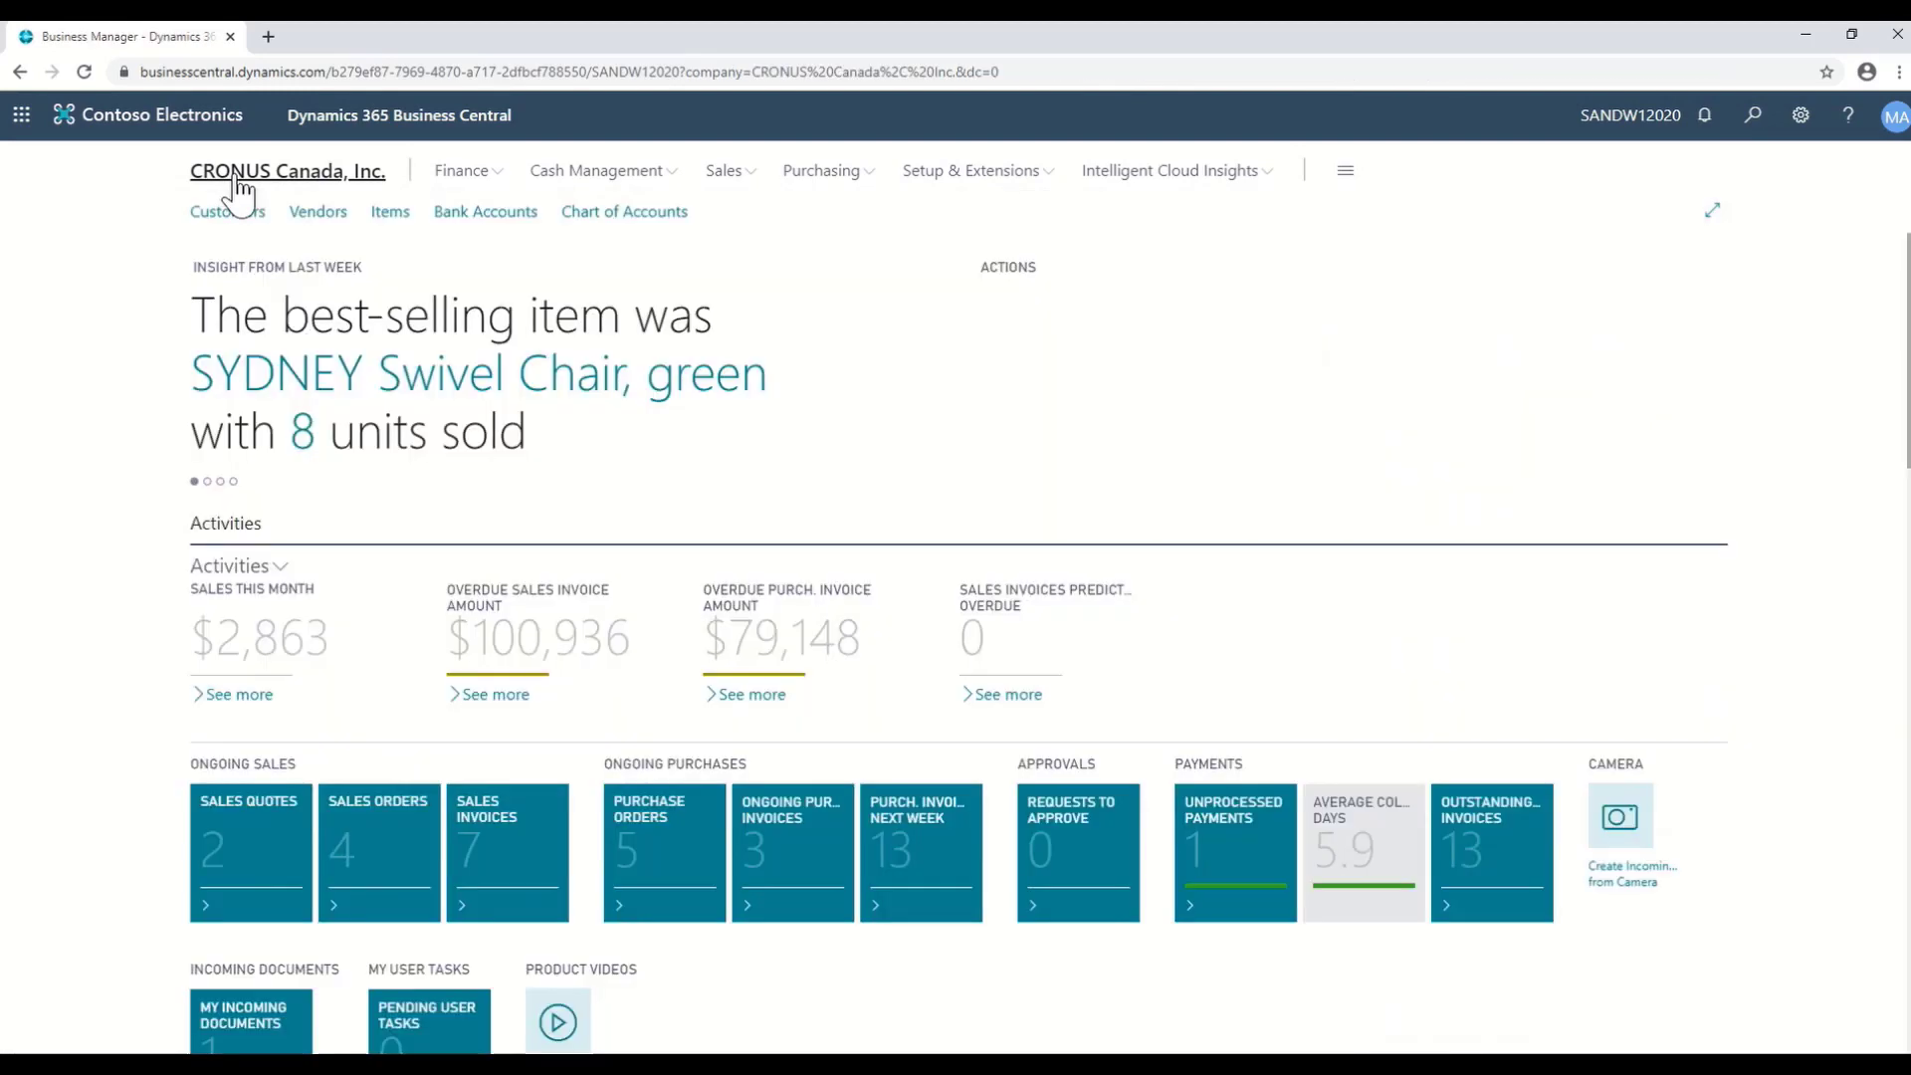
left_click(394, 221)
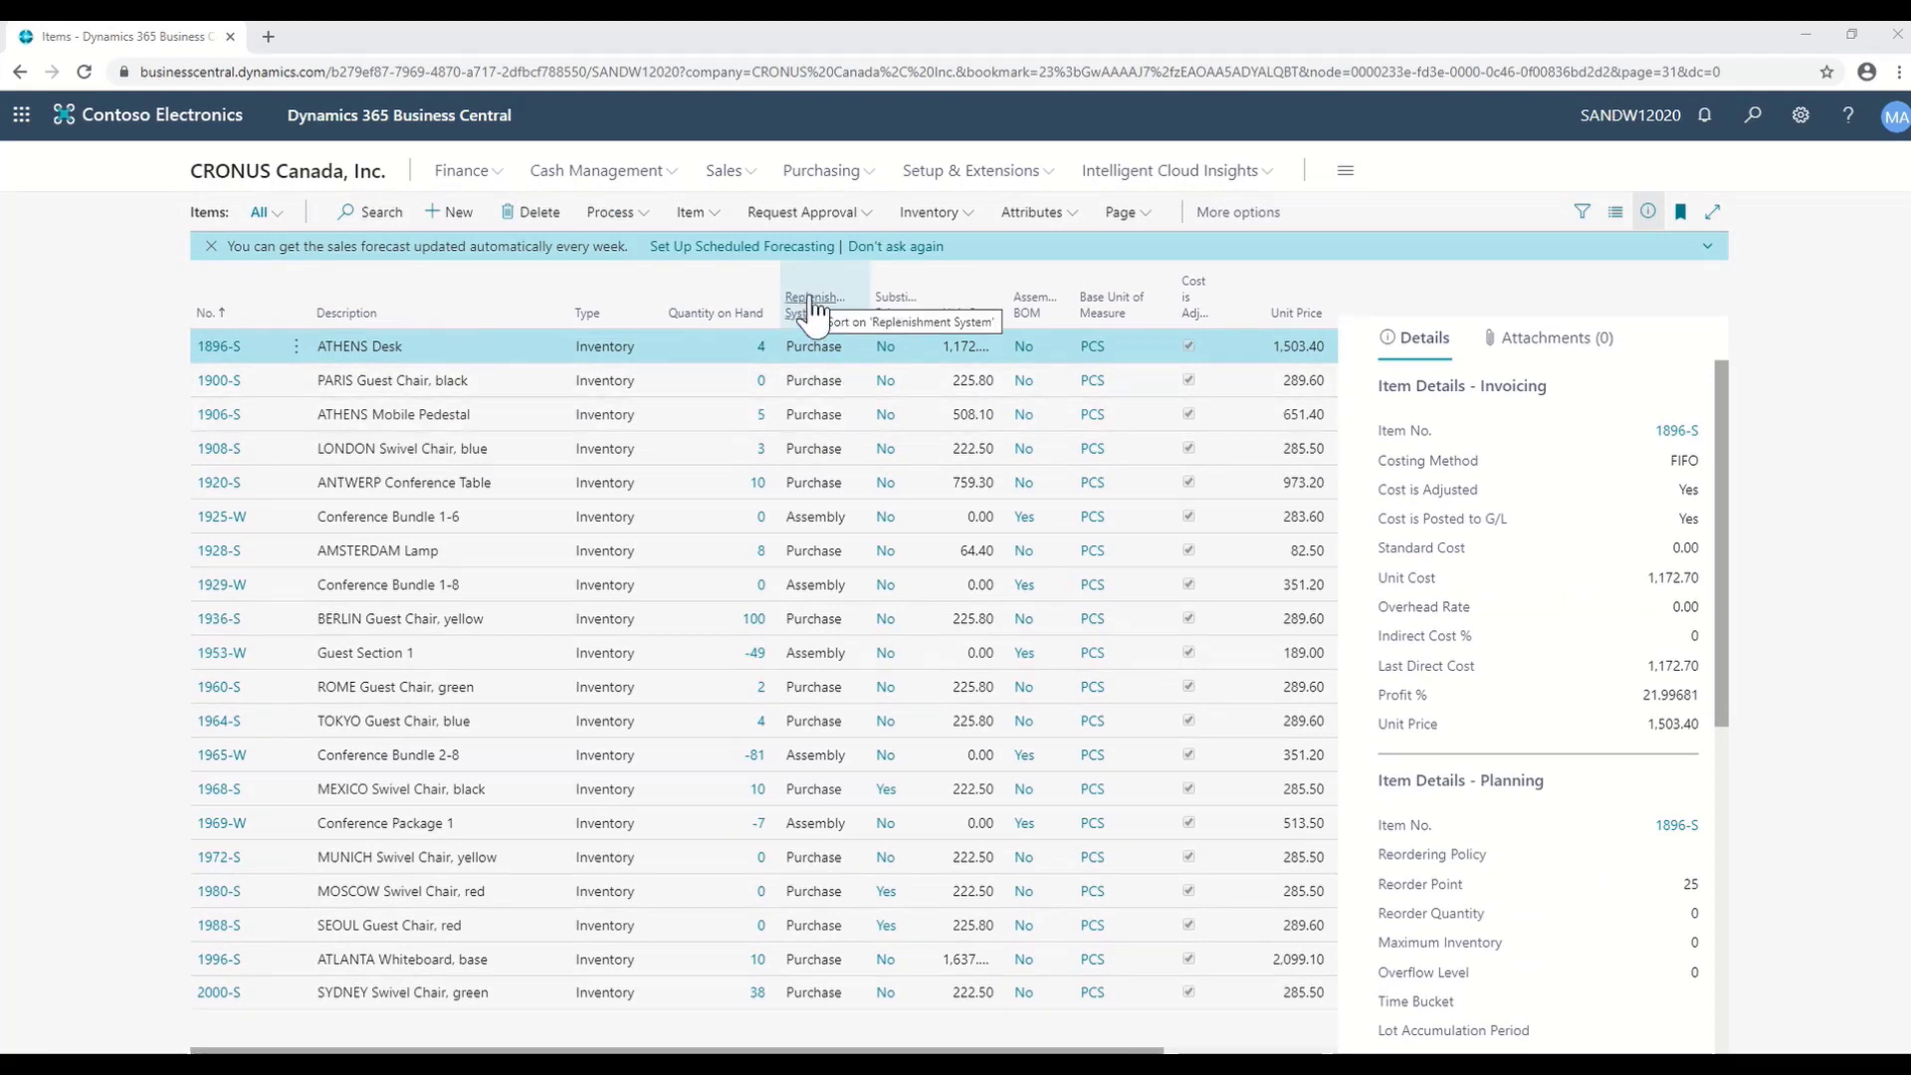
mouse_move(814, 308)
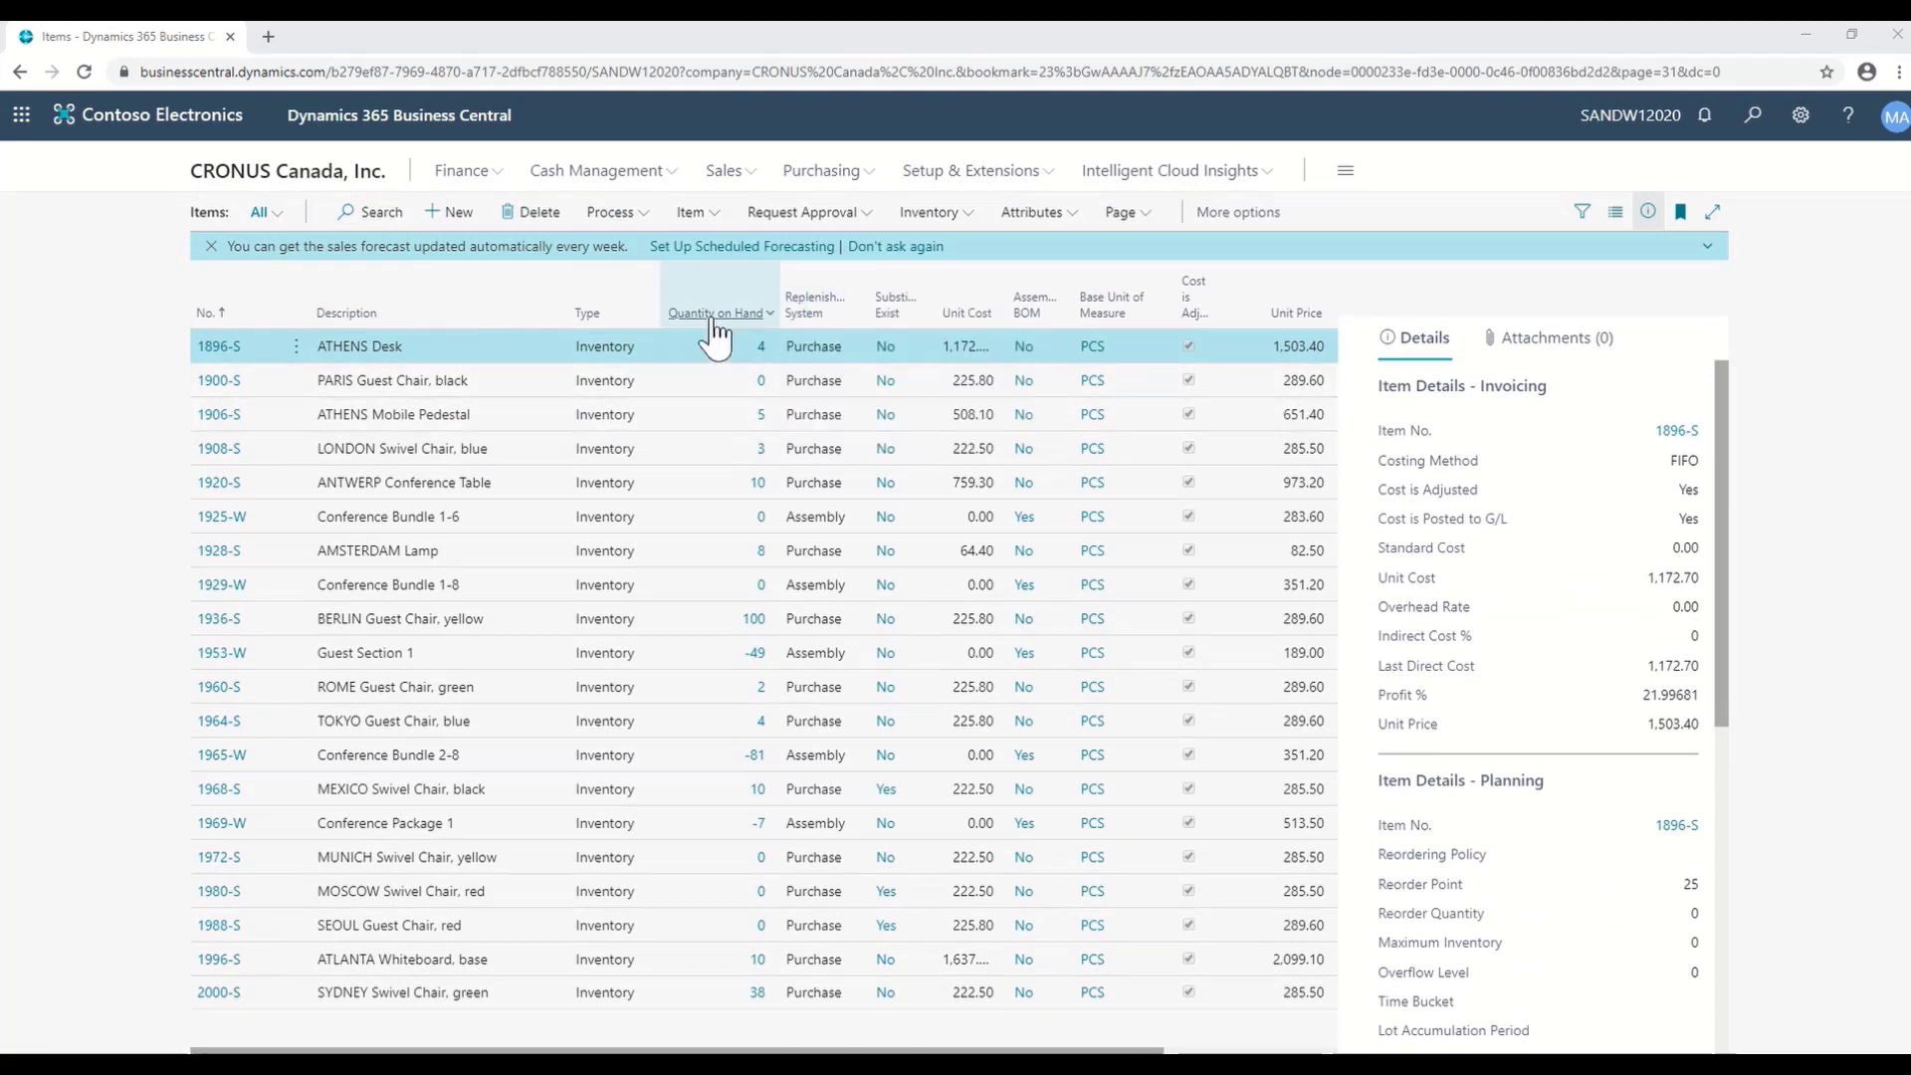
mouse_move(715, 331)
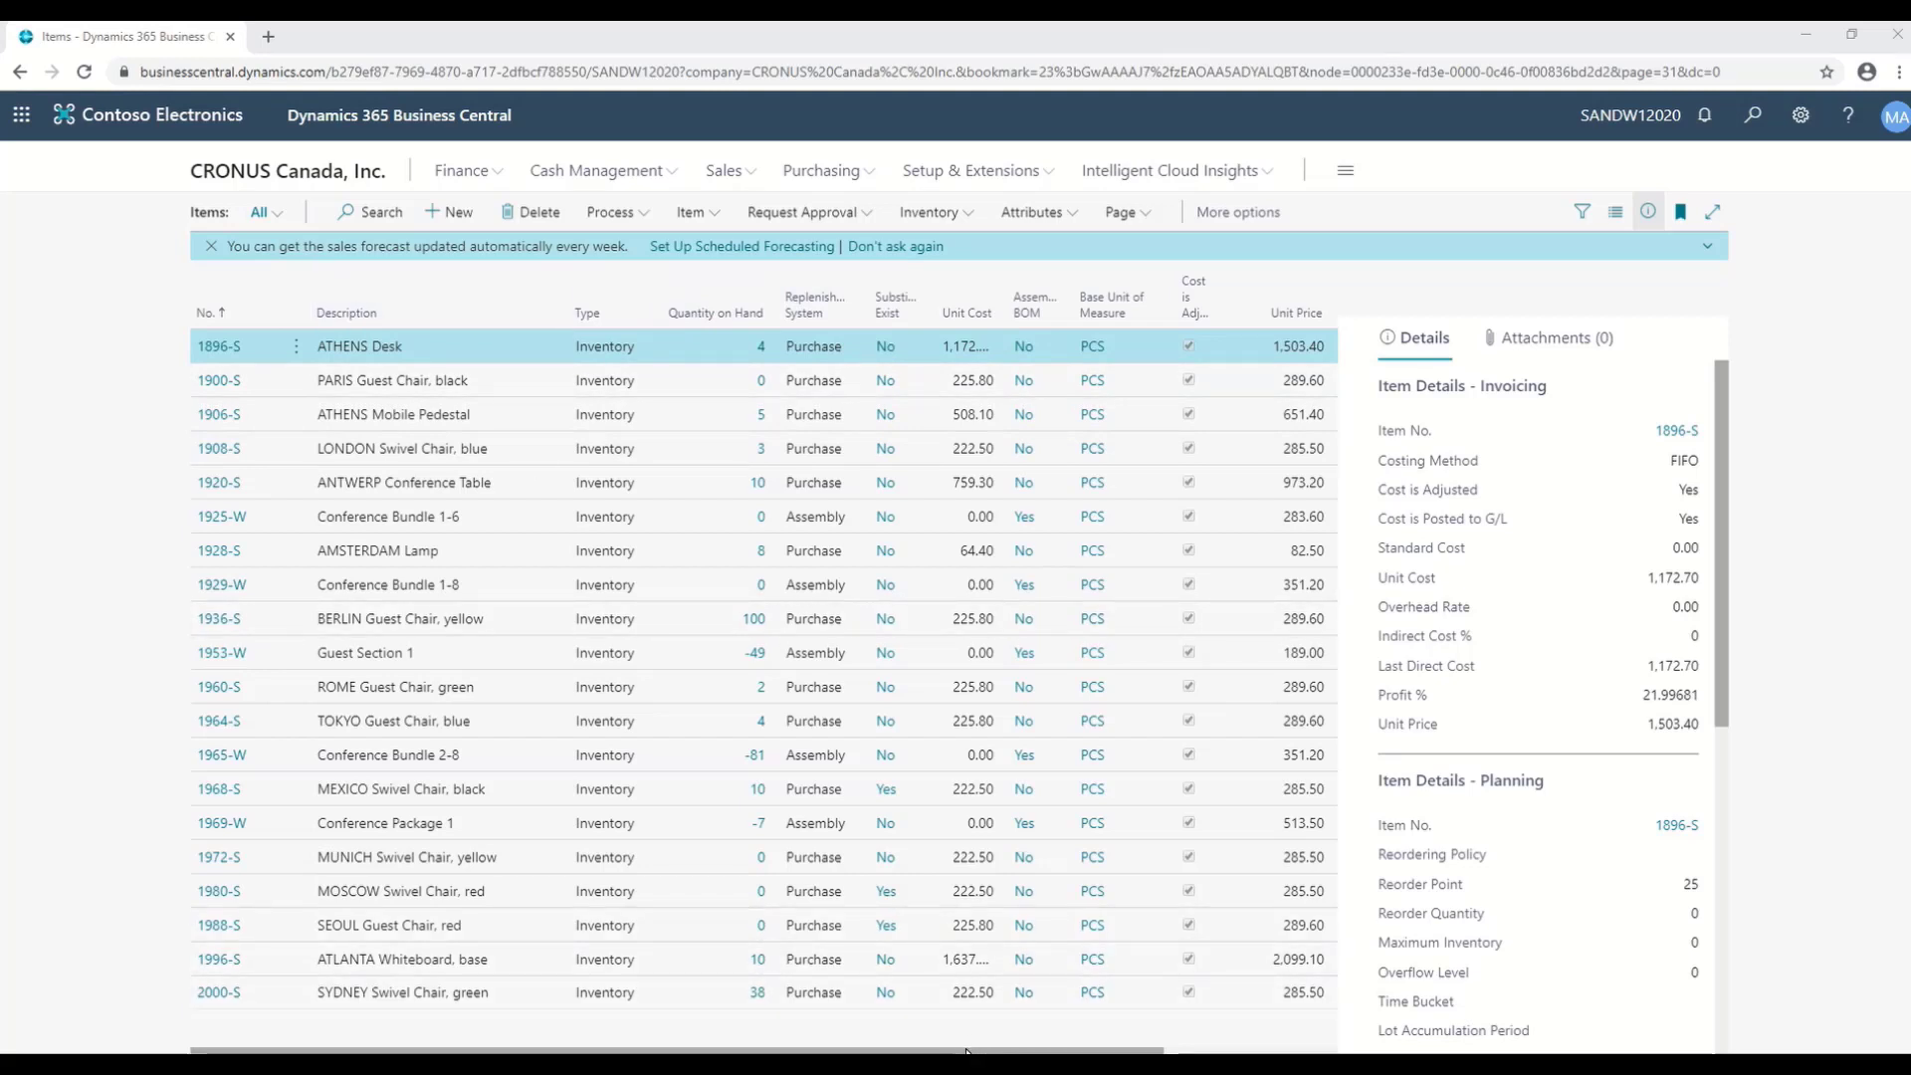
left_click_drag(966, 1044, 1242, 1050)
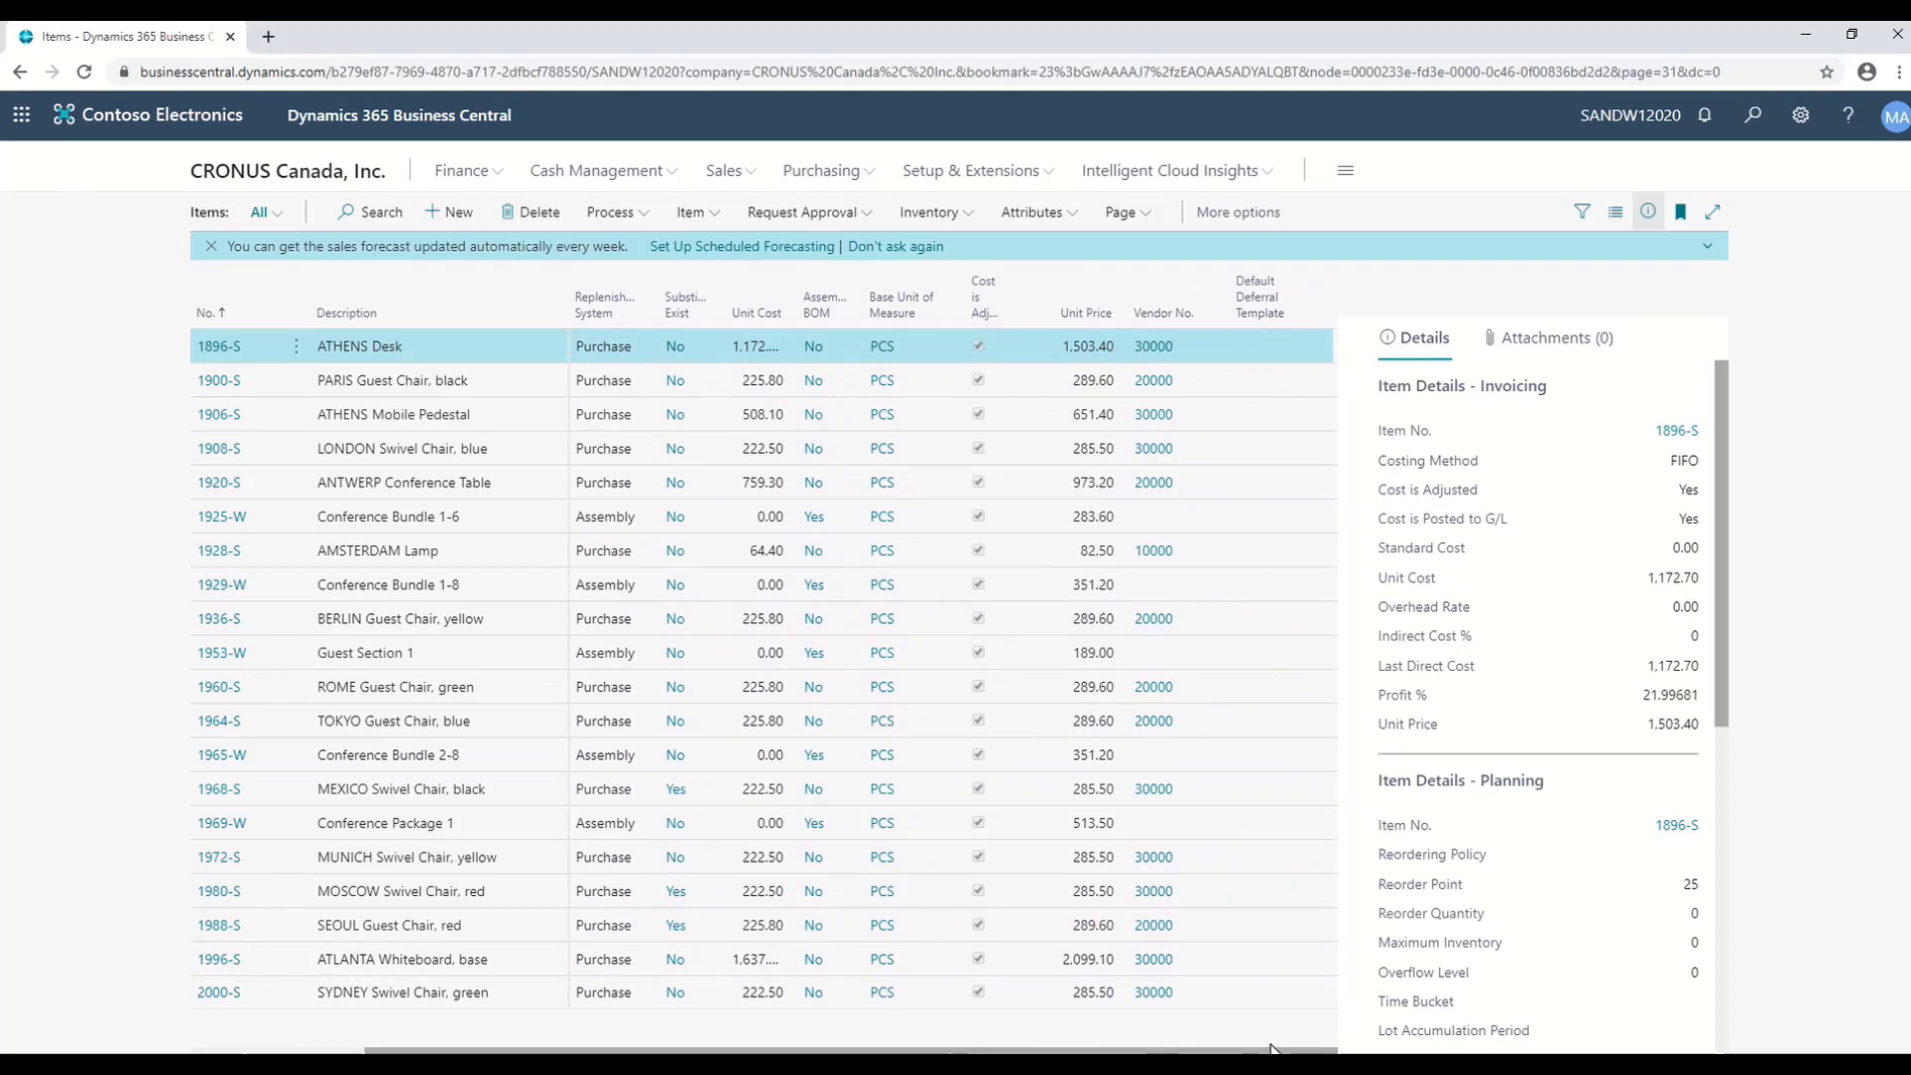
left_click_drag(816, 1050, 557, 1051)
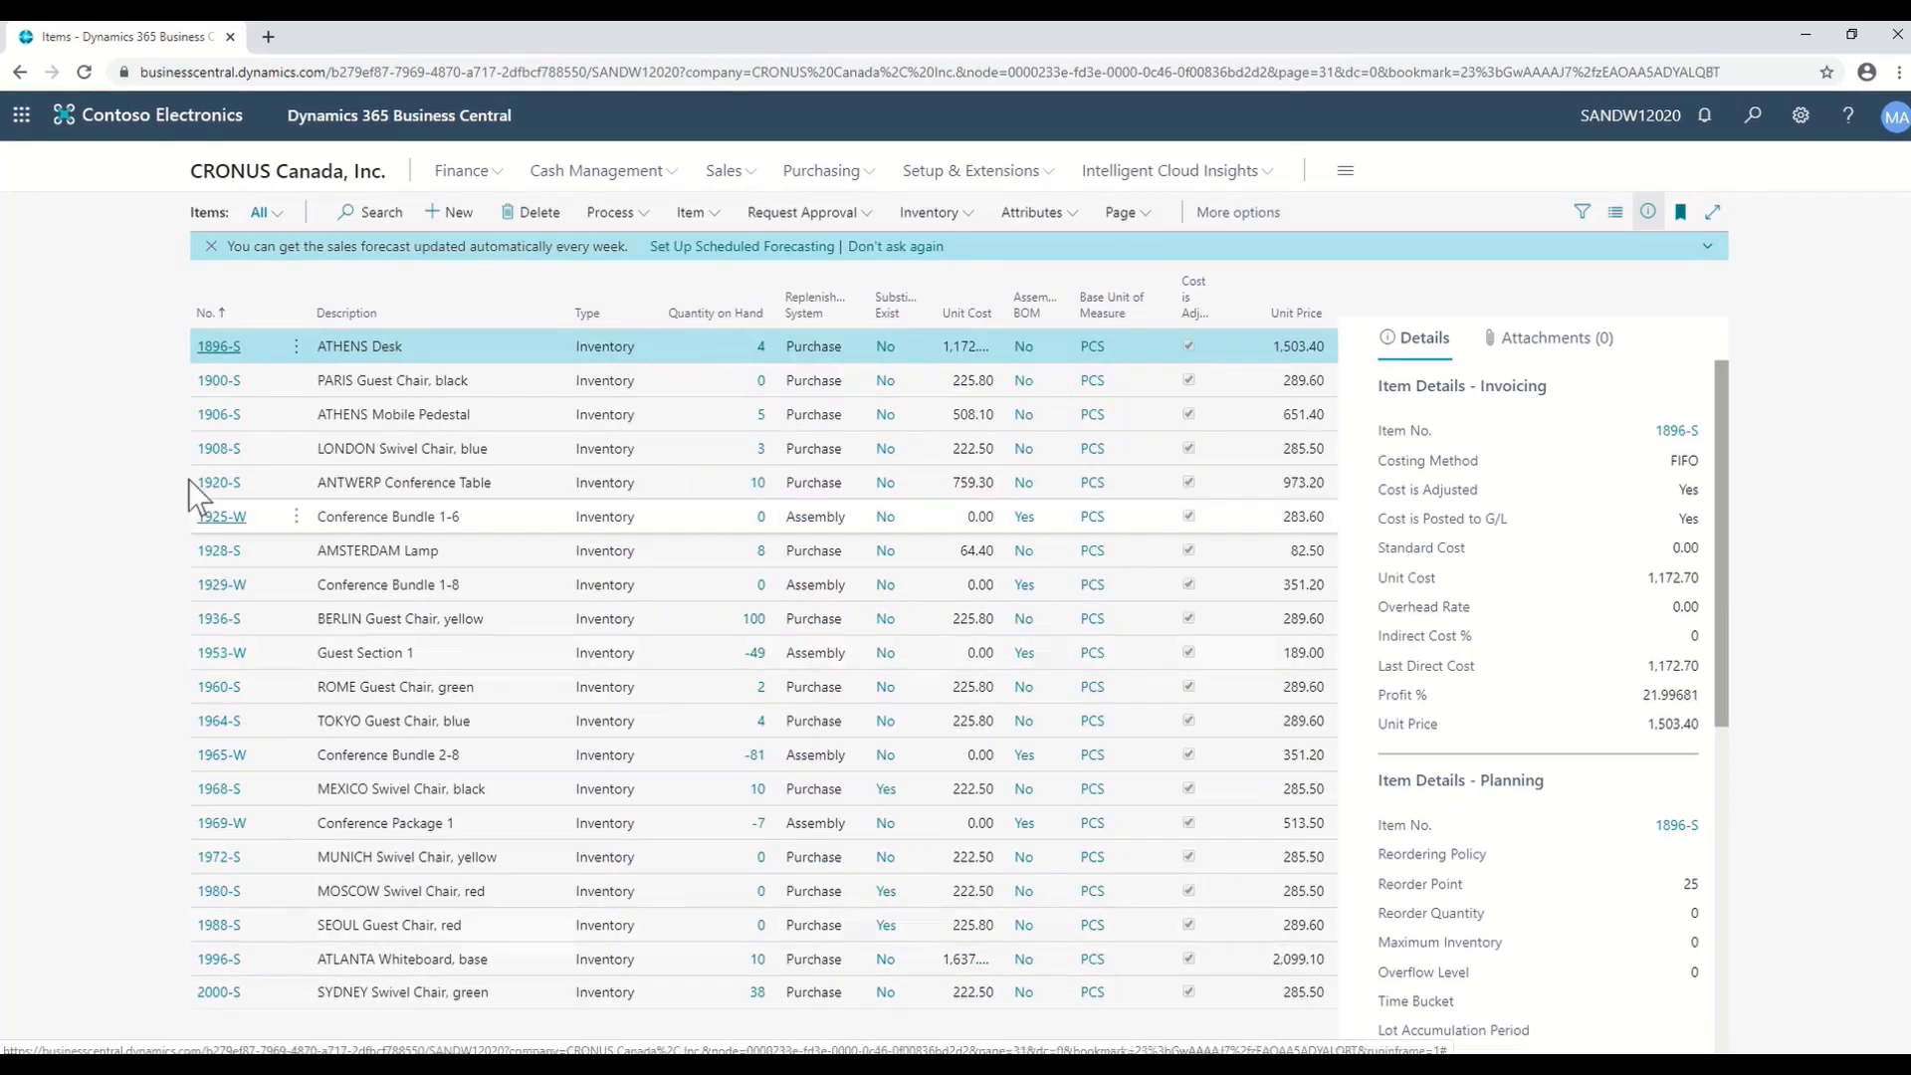
- Open item 1896-S, toggle the Item FastTab's extra fields, then collapse it to a summary
left_click(218, 346)
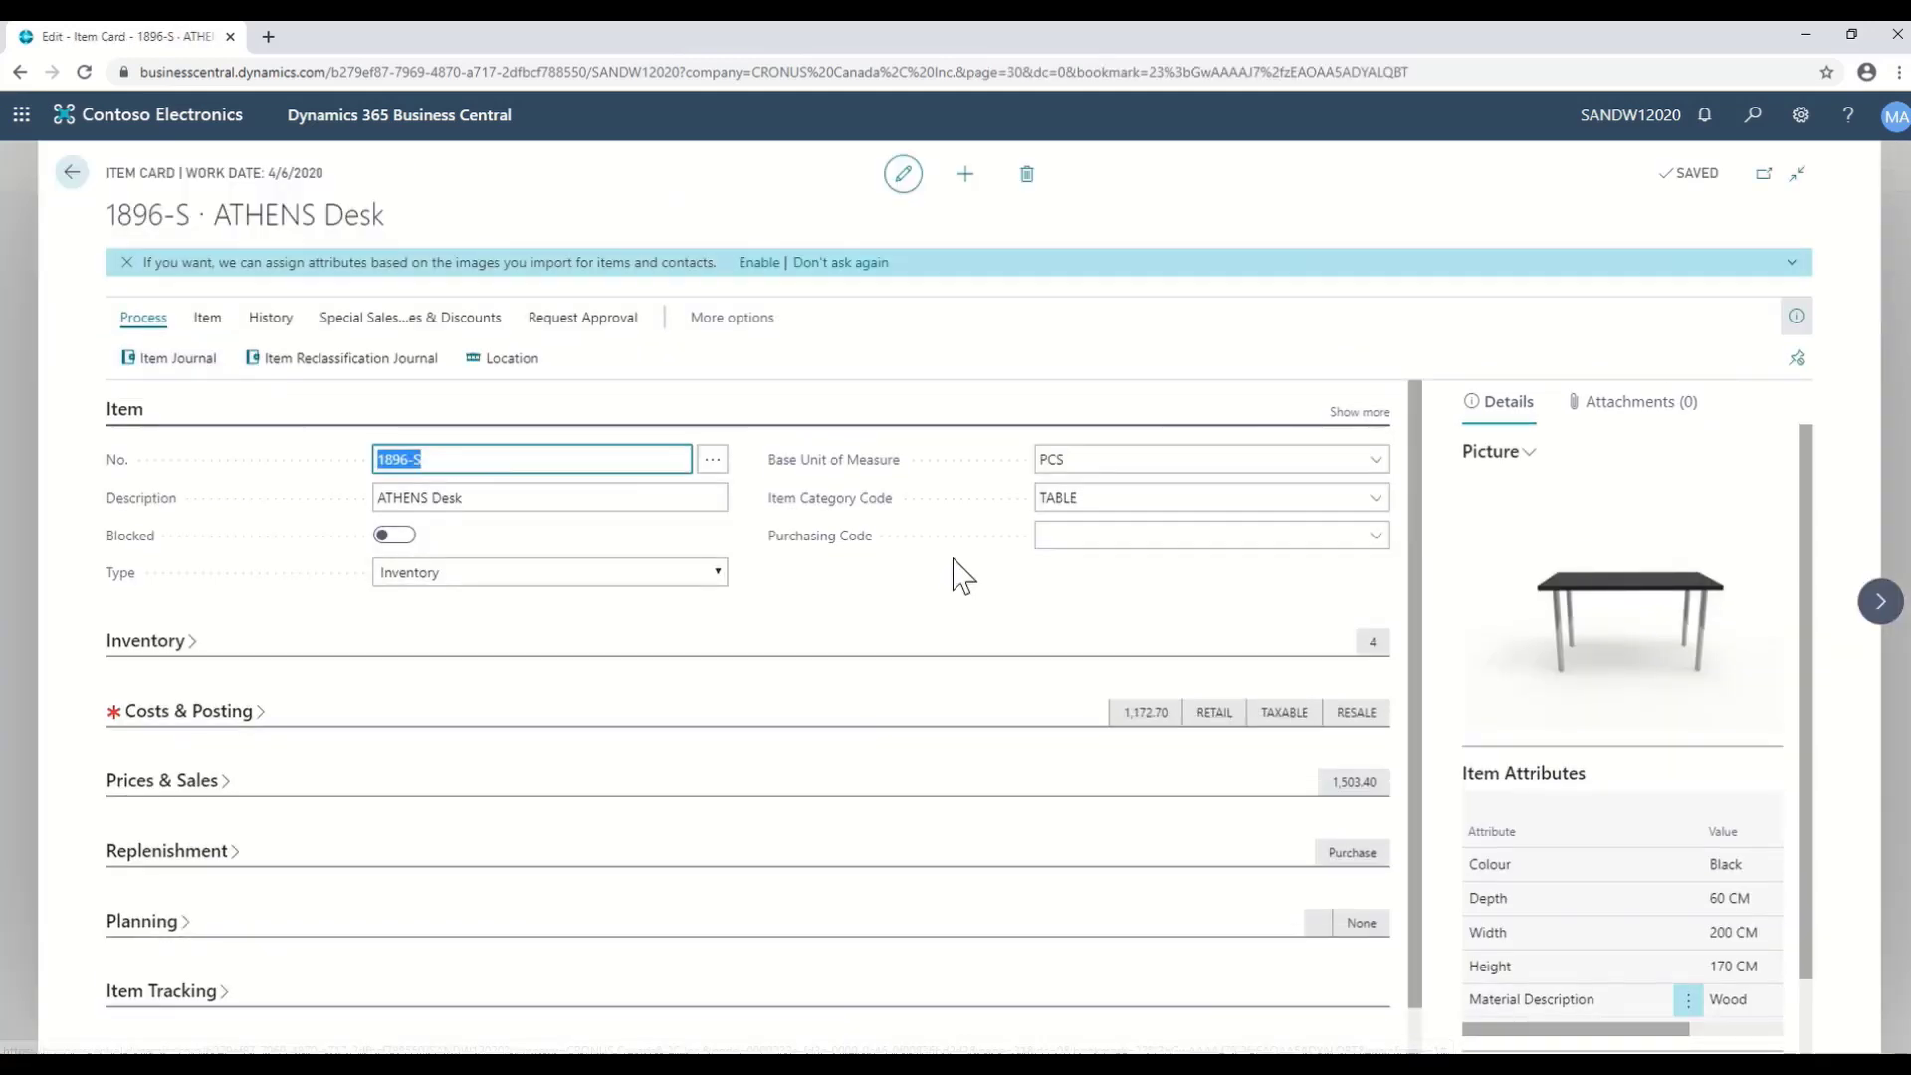
left_click(1366, 414)
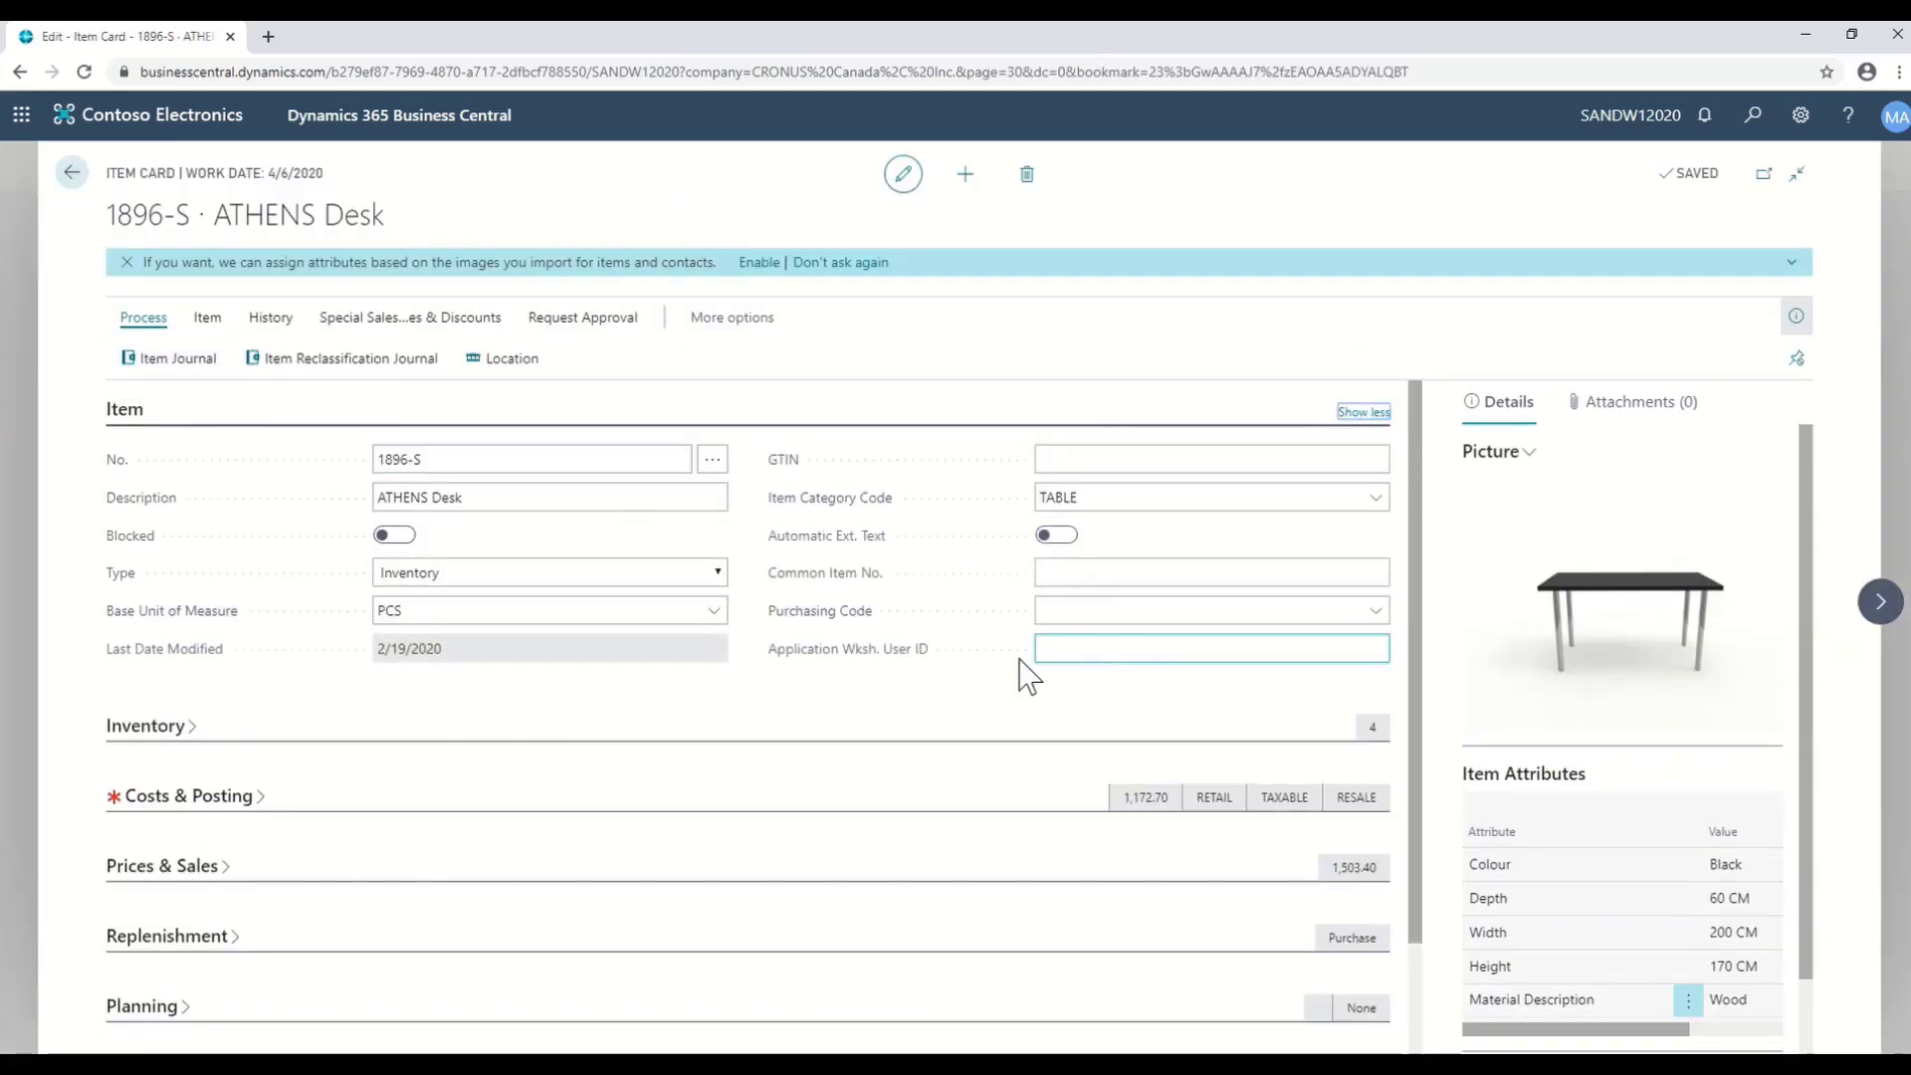
mouse_move(911, 665)
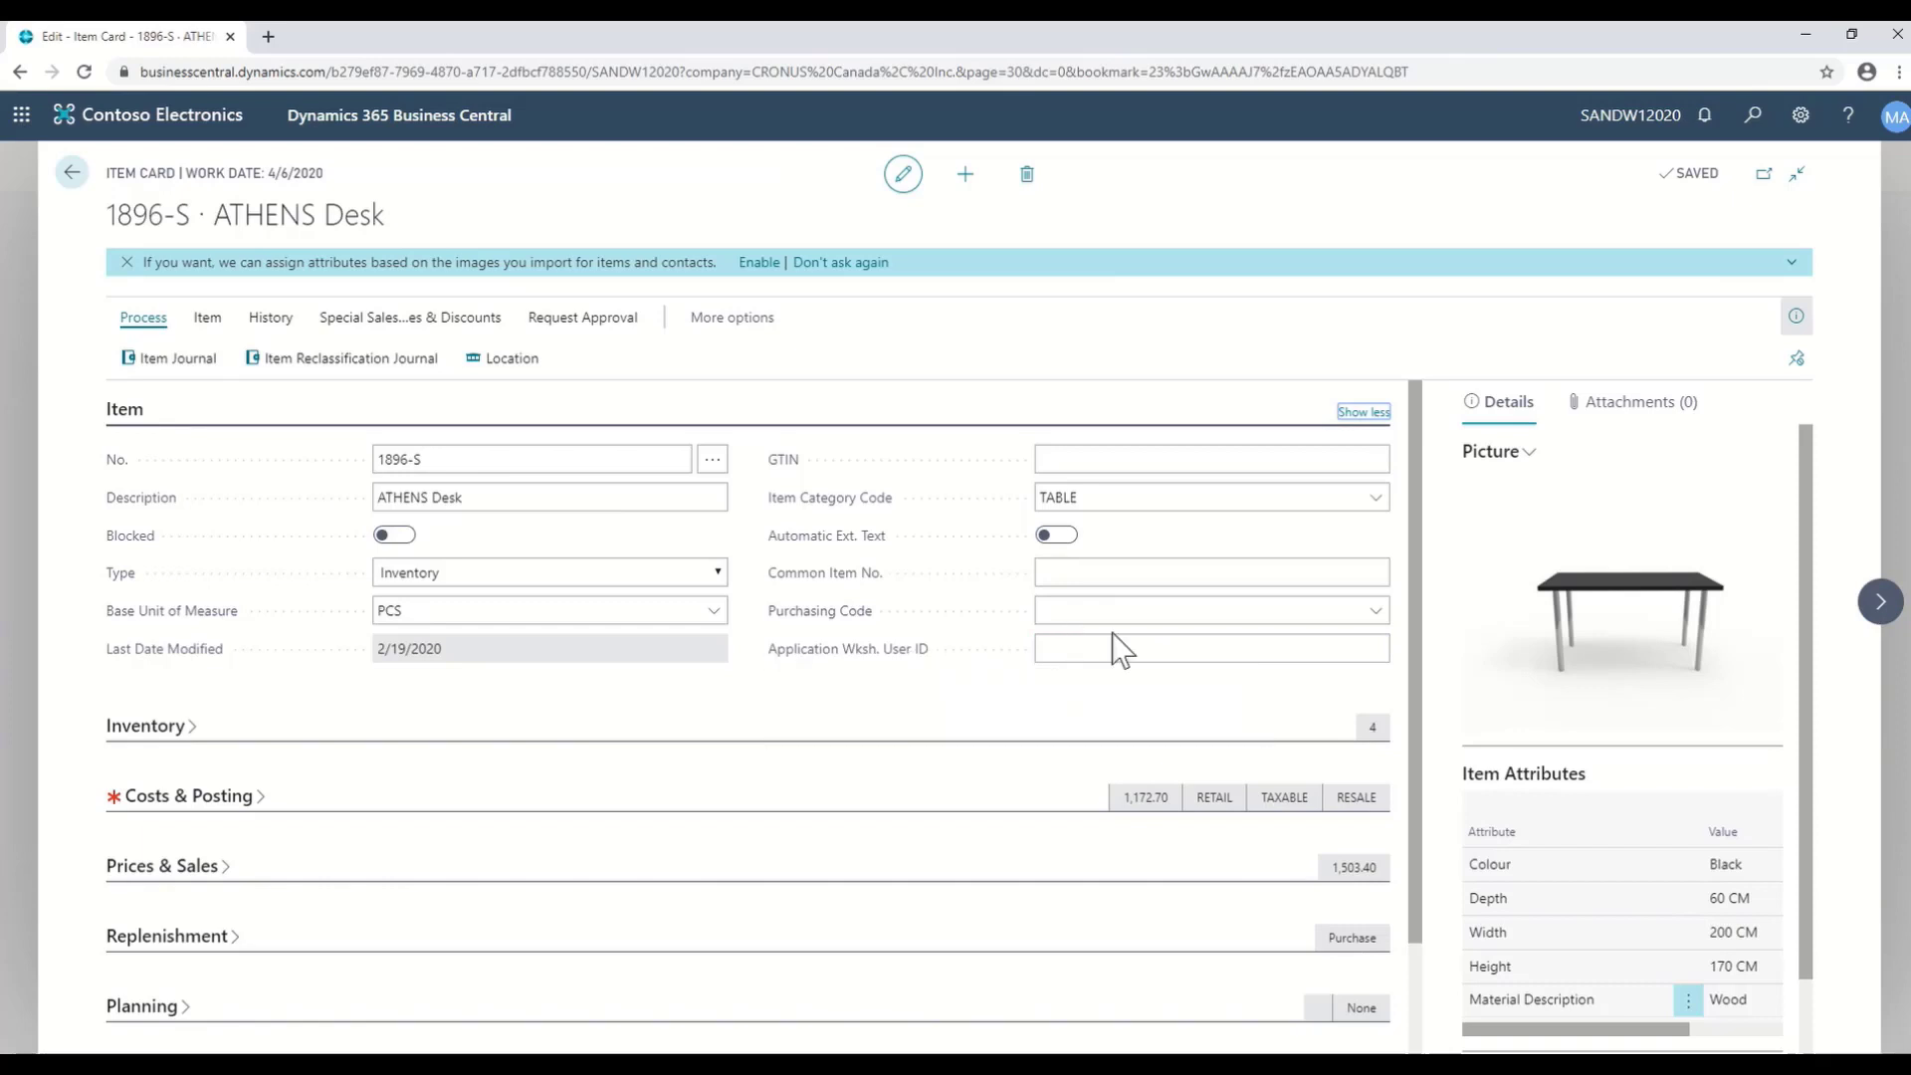
left_click(1364, 412)
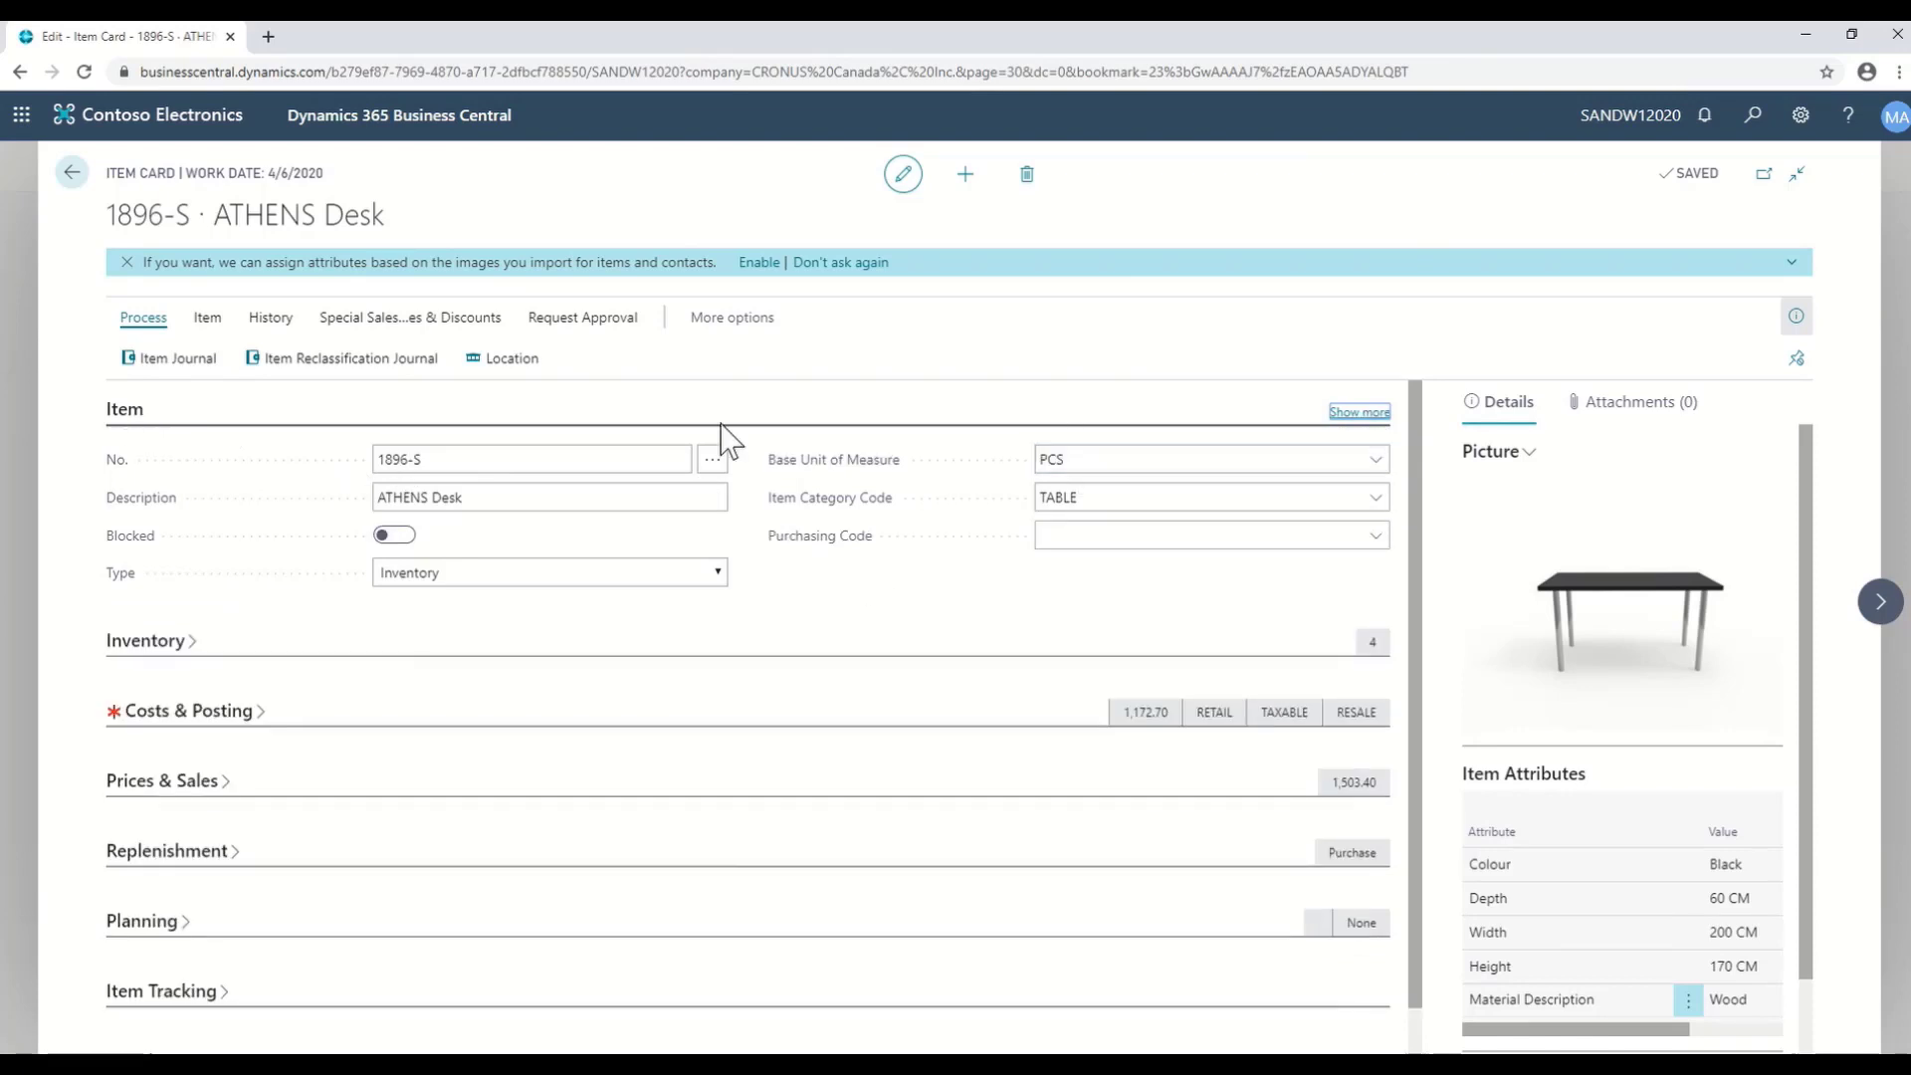
left_click(127, 414)
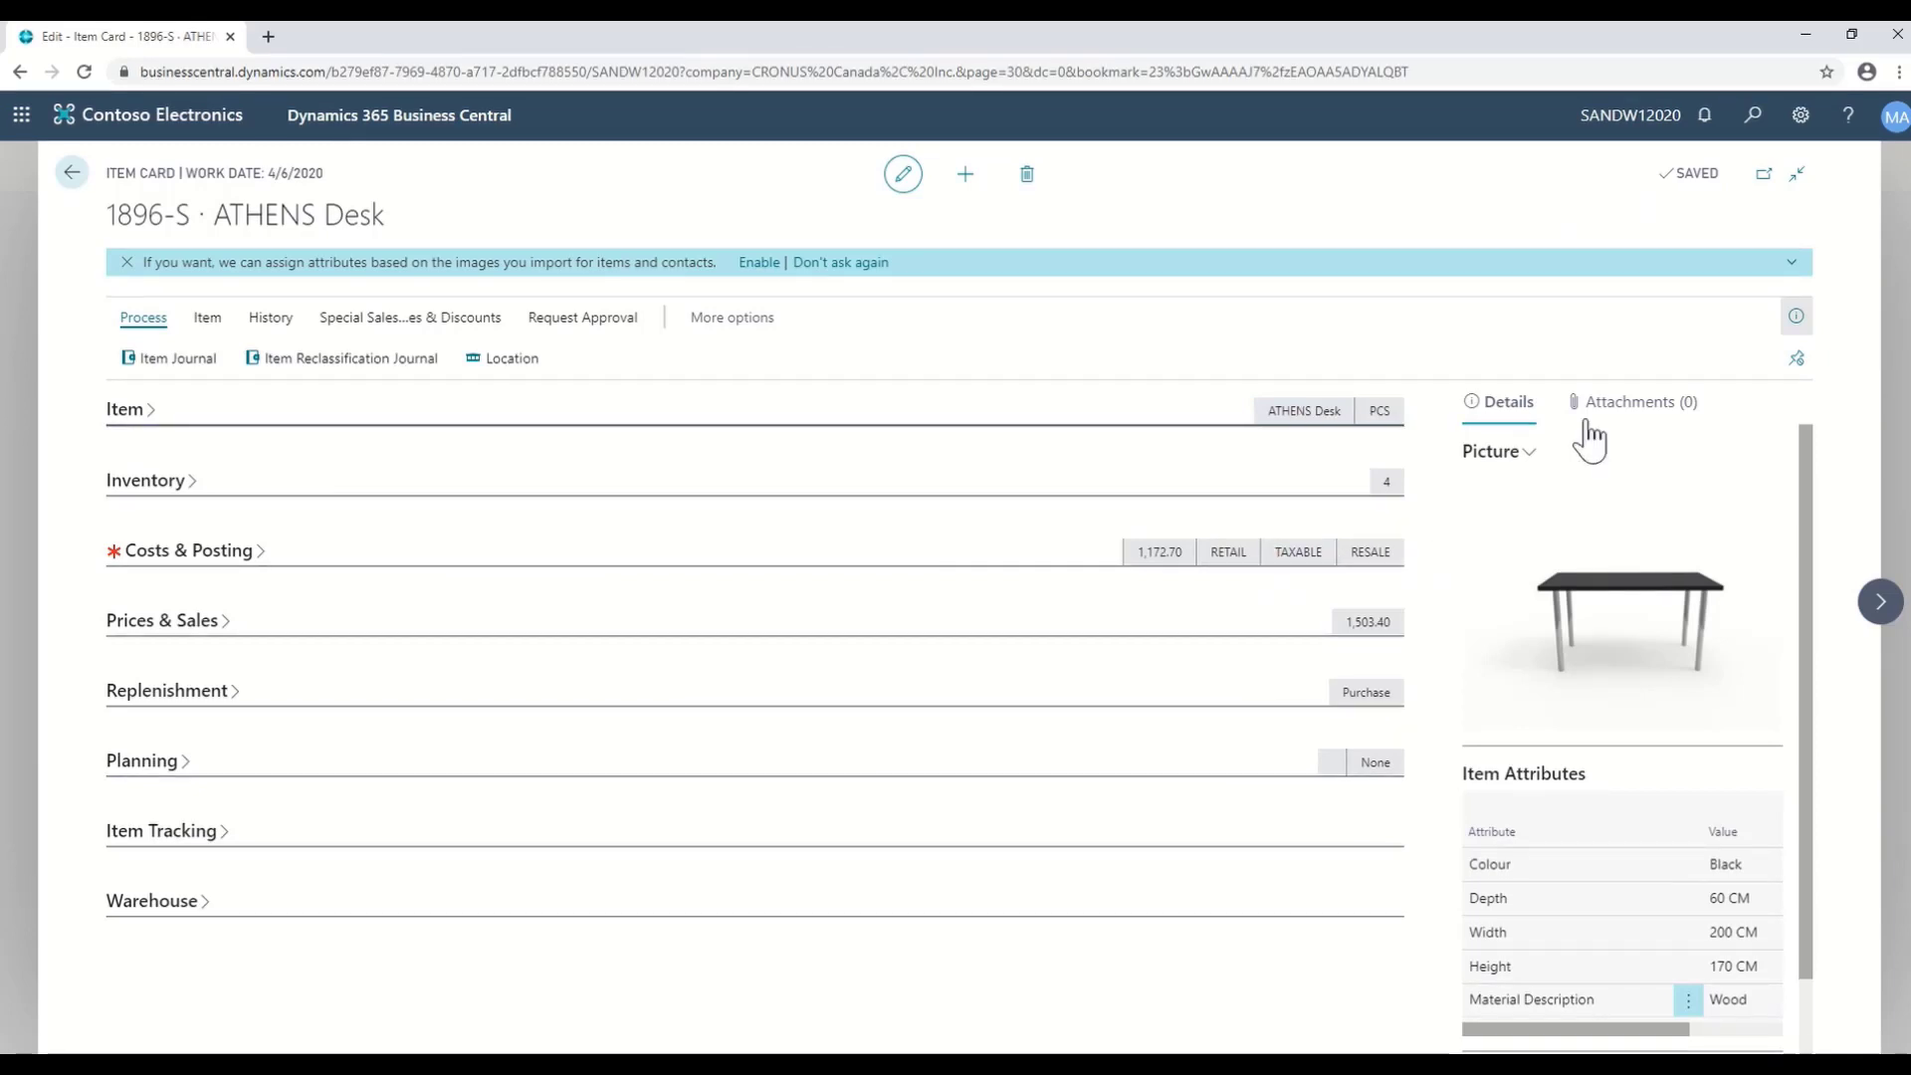
- Search 'profile' to open Profiles (Roles), select Business Manager and show its export actions
left_click(1754, 116)
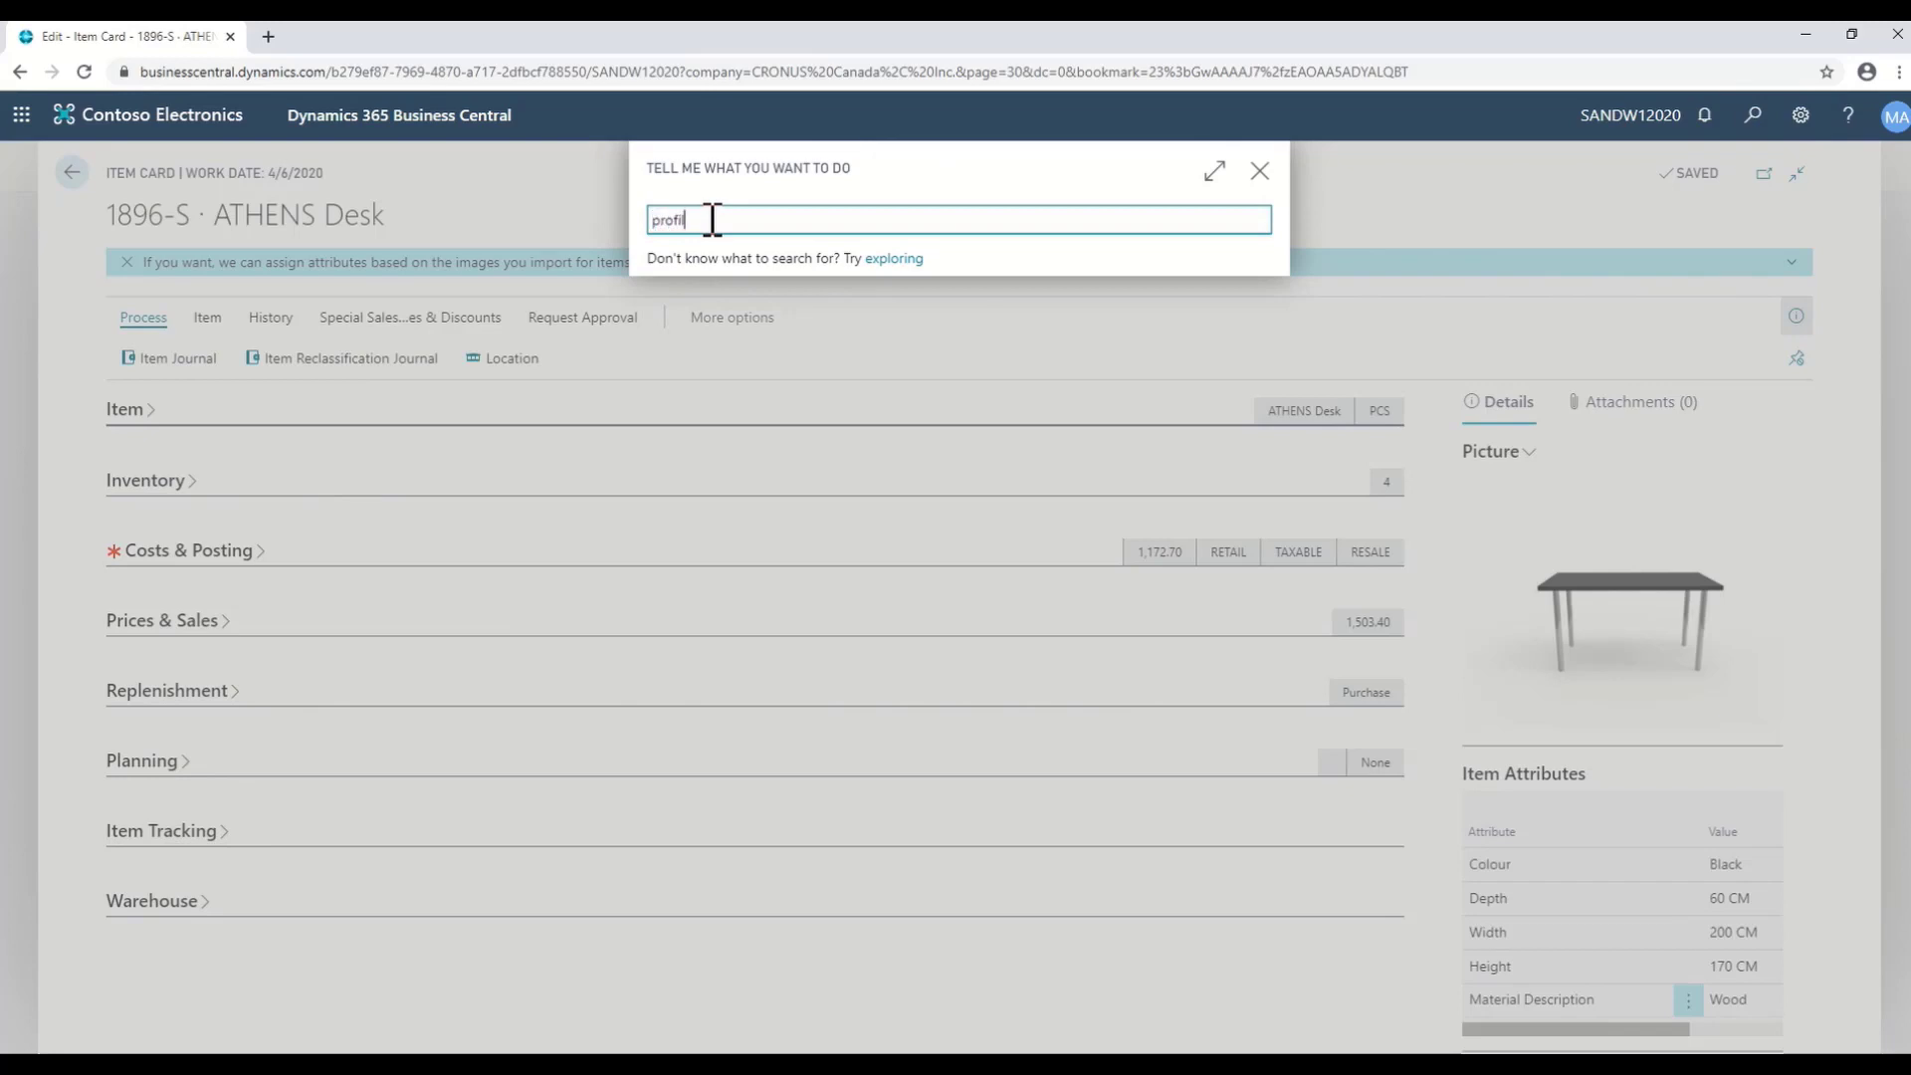
type("profile")
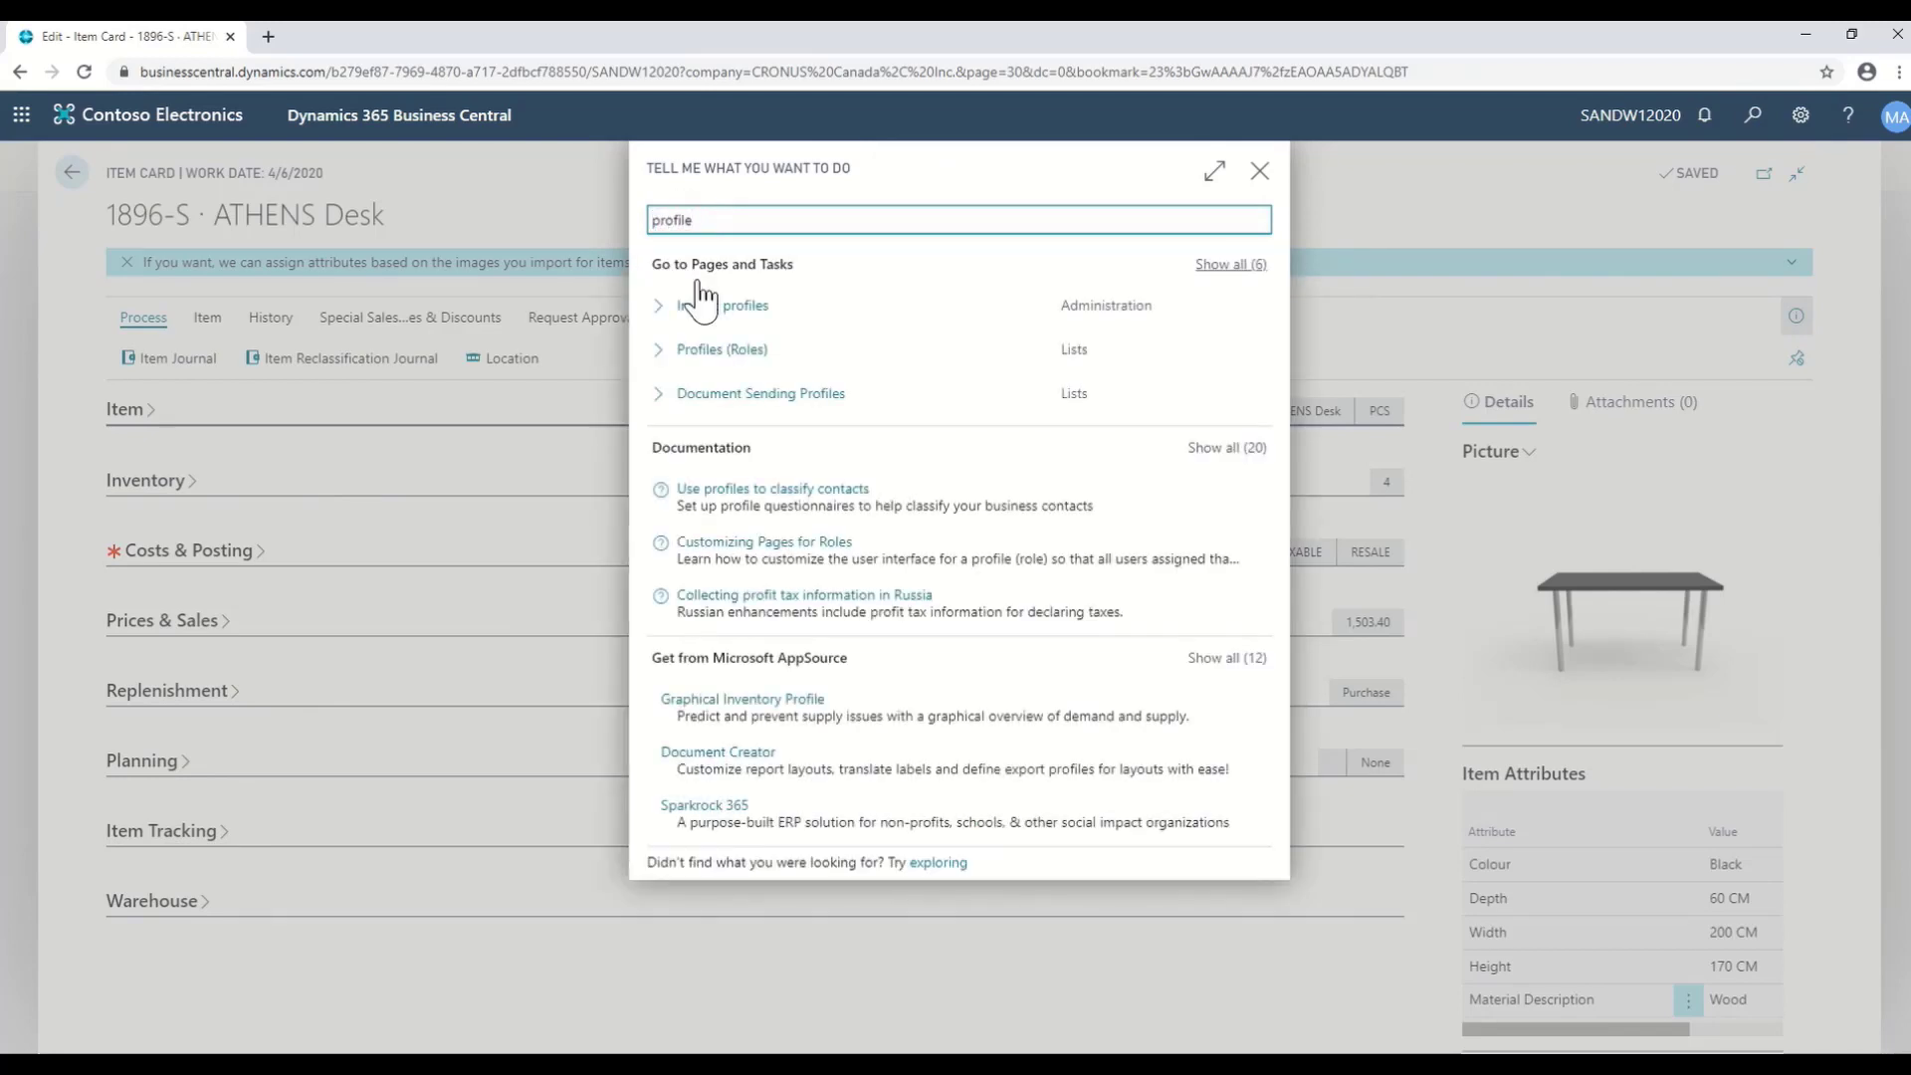
left_click(717, 359)
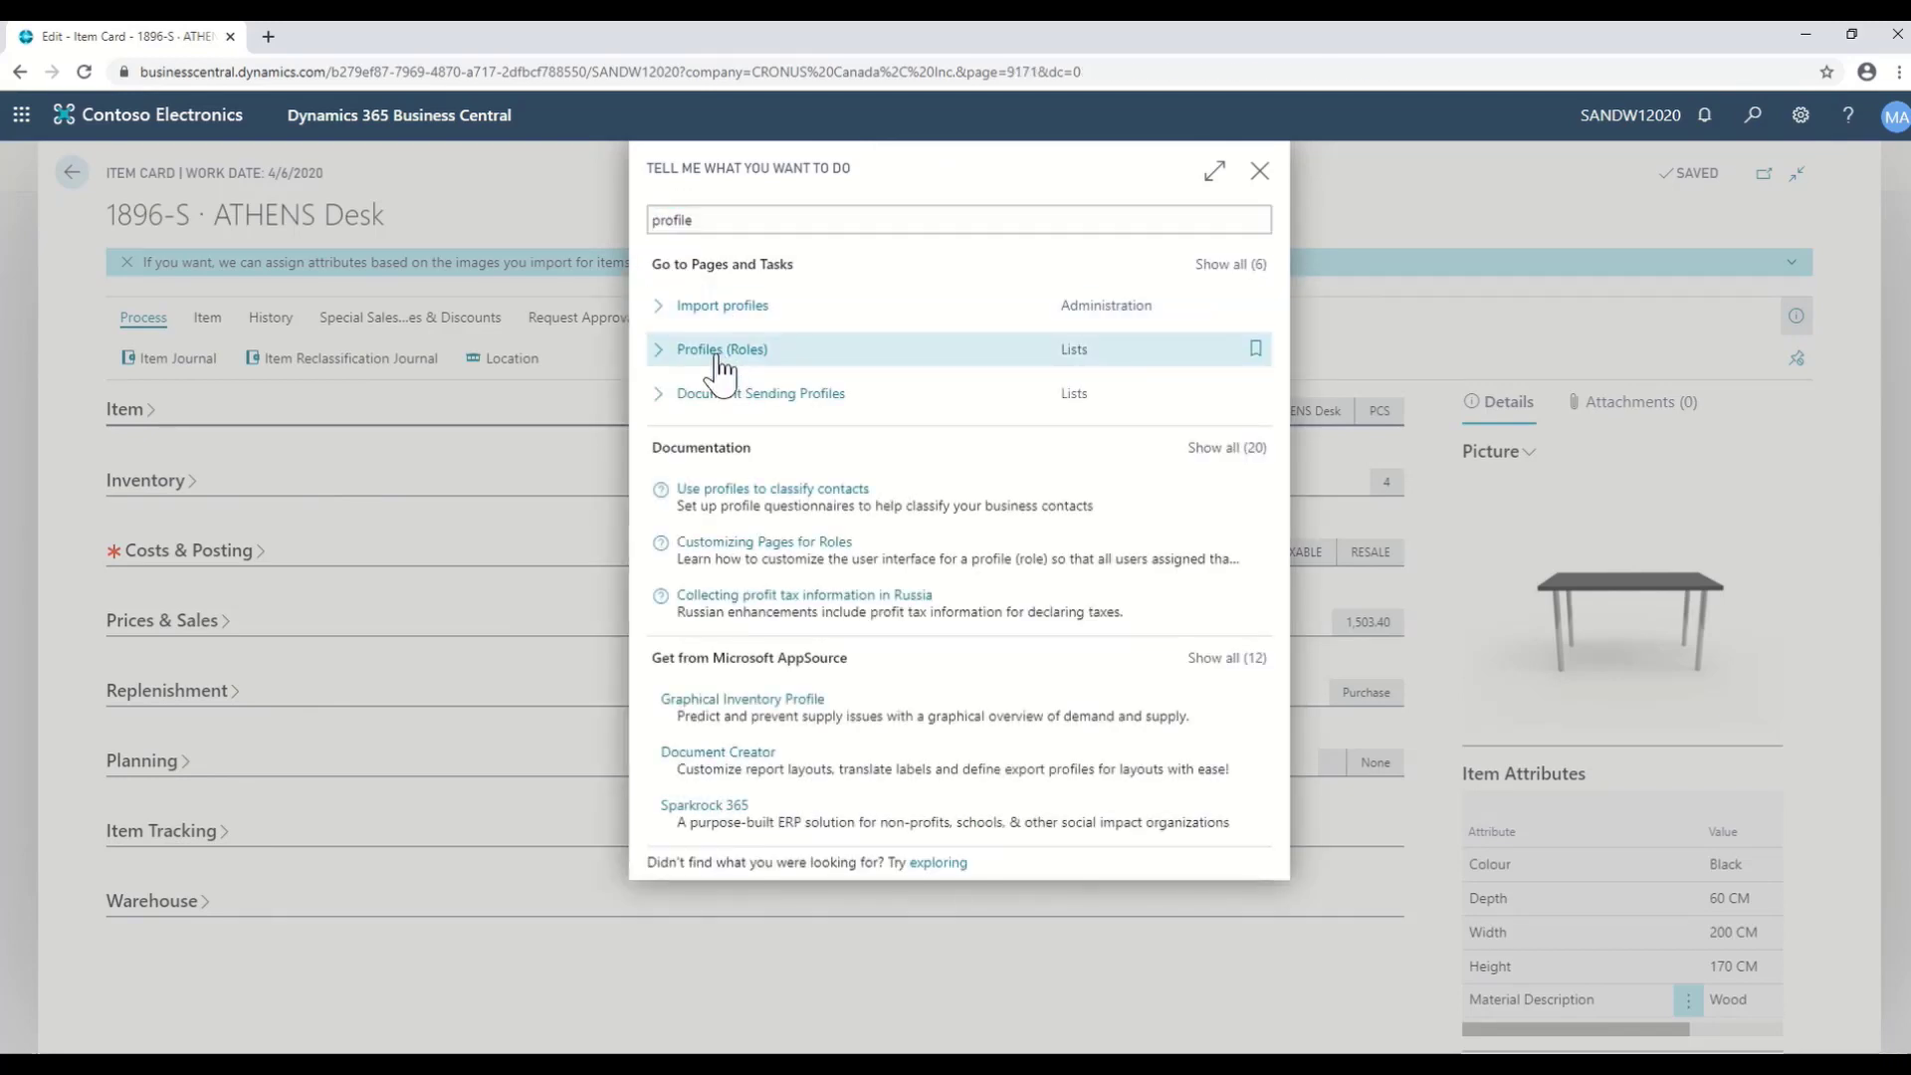
left_click(808, 631)
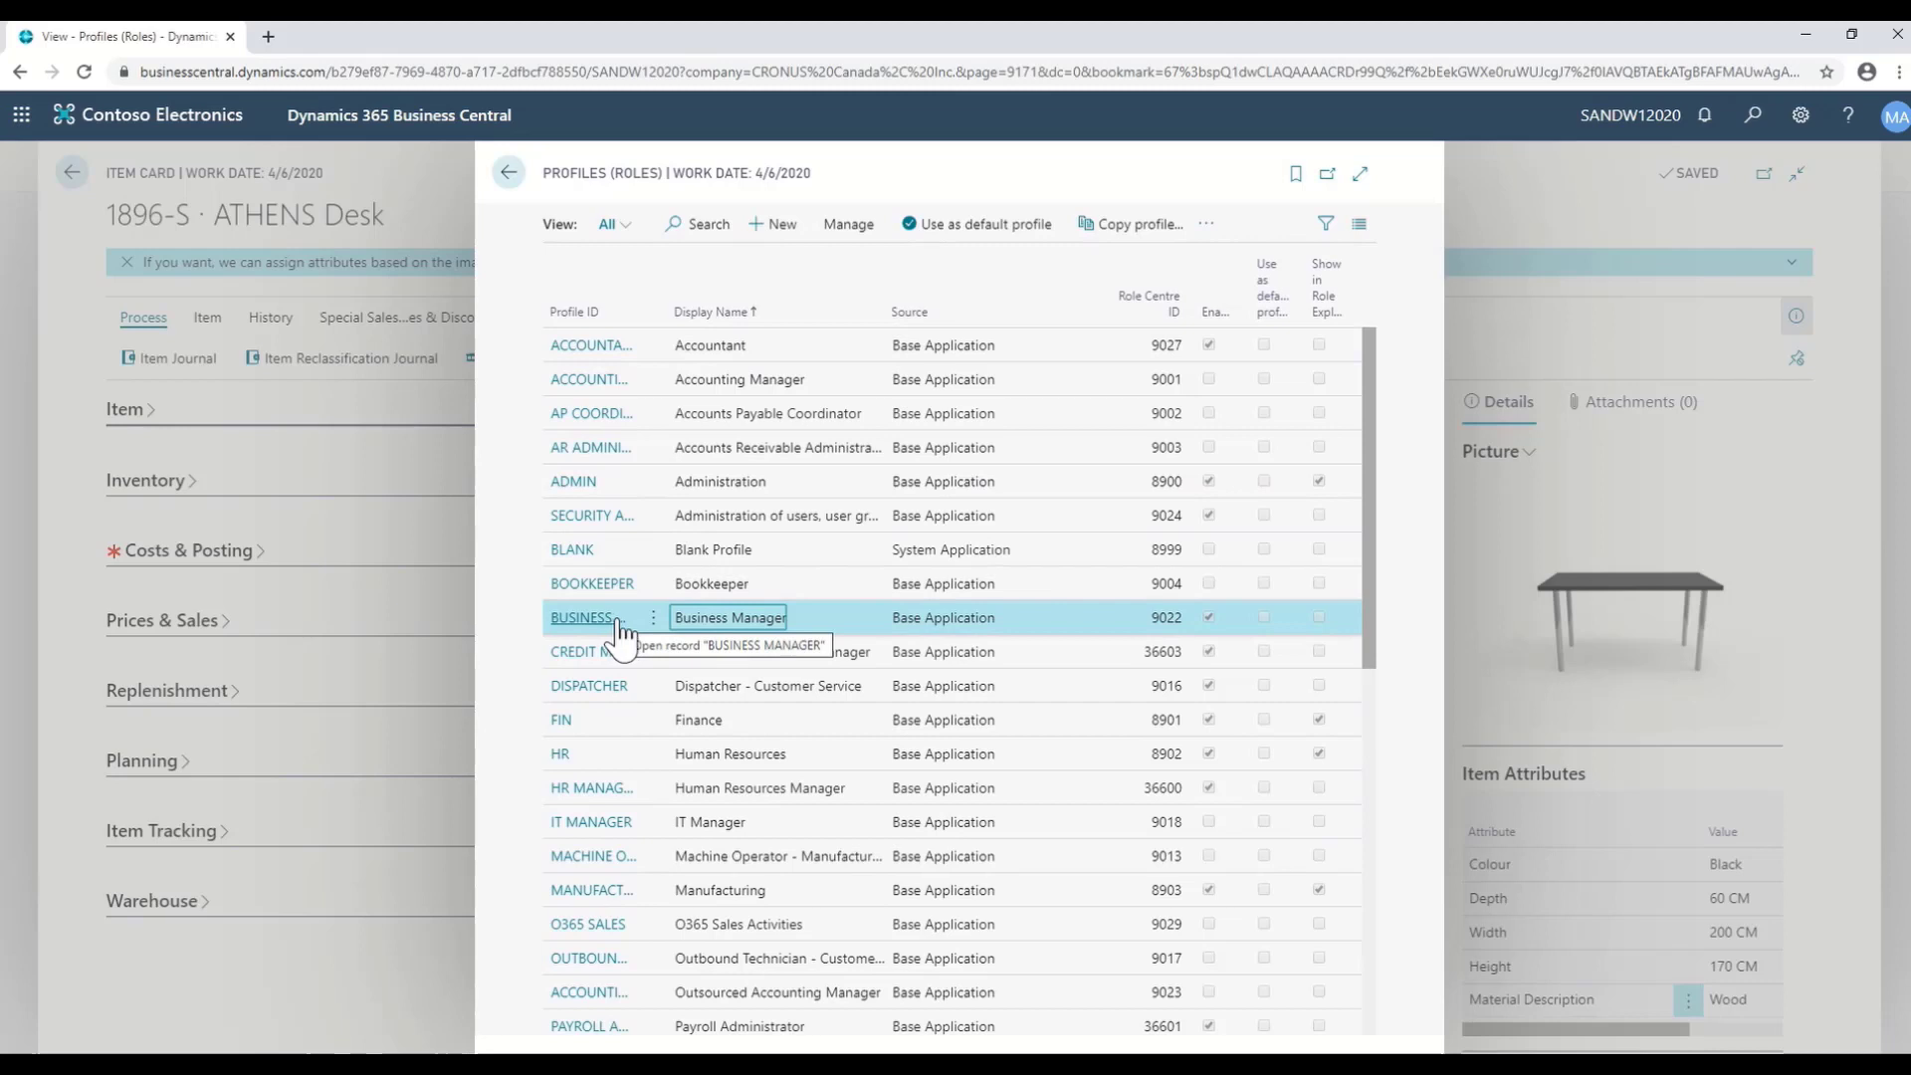
left_click(1207, 227)
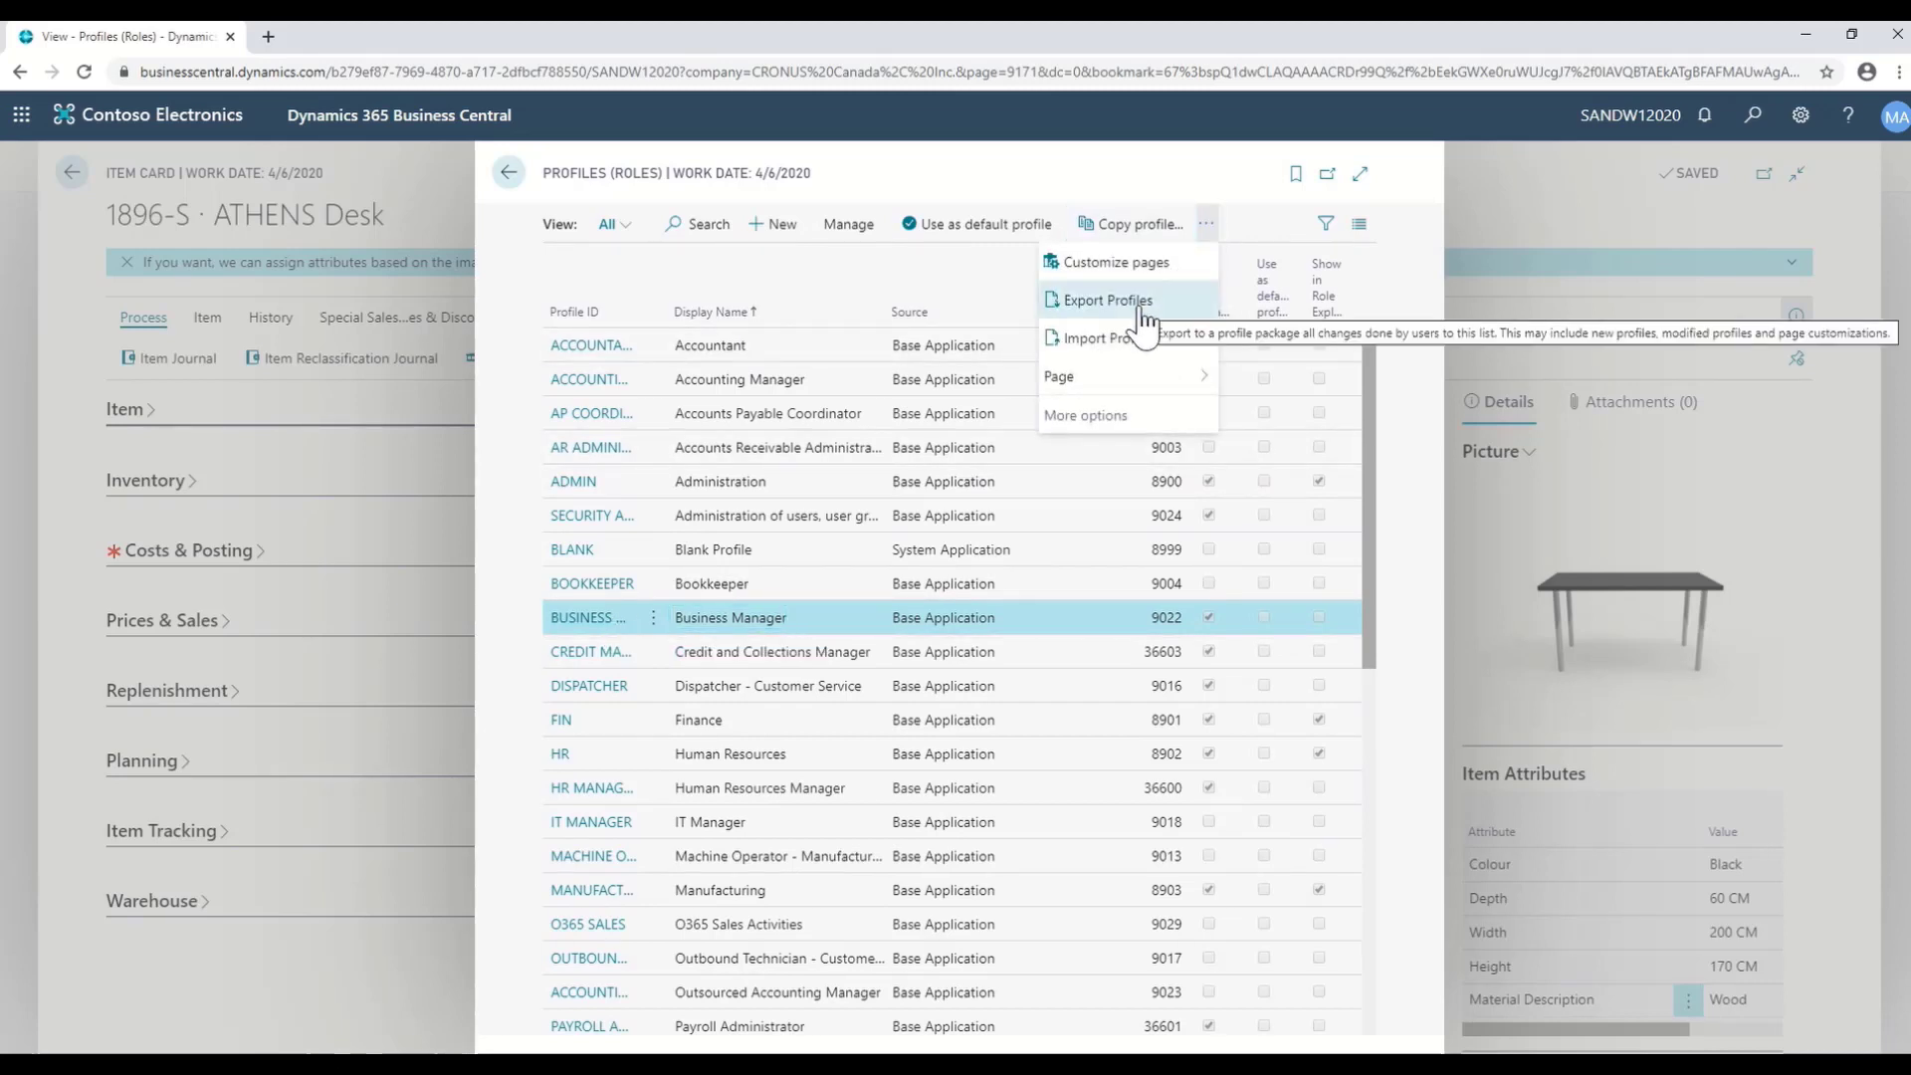